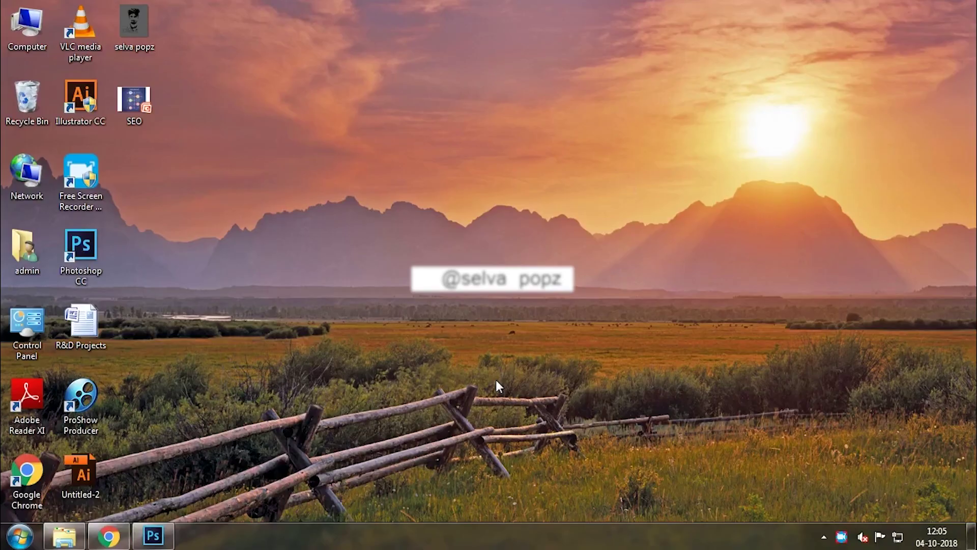
Drag the hand-and-phone image onto the blue background as Layer 1 and scale it up to fill most of the canvas
left_click(152, 534)
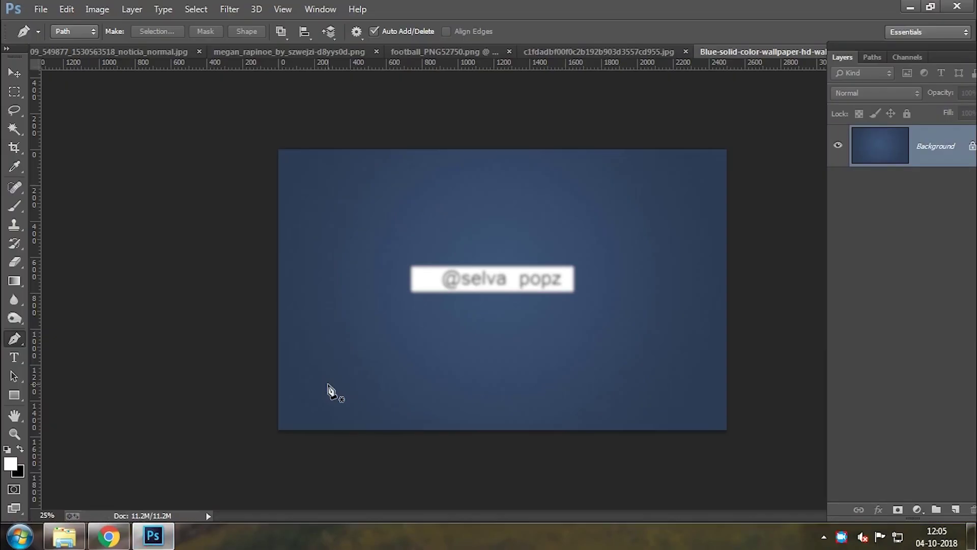
key("ctrl+plus")
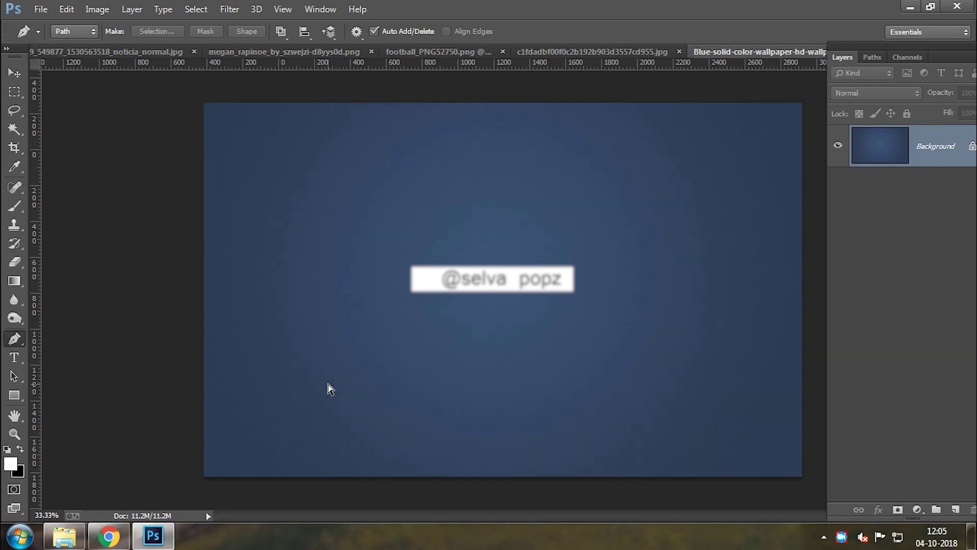
key("v")
left_click(552, 50)
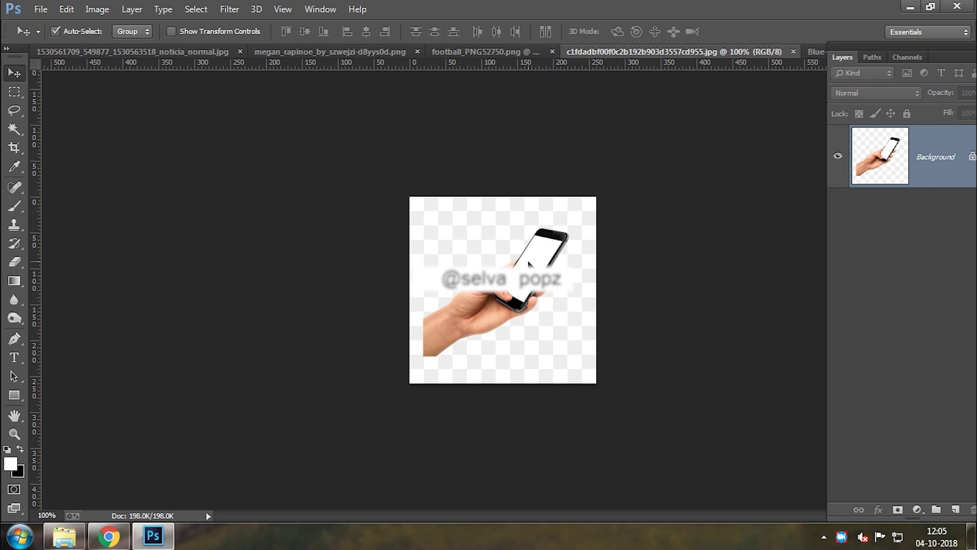
left_click_drag(528, 264, 492, 293)
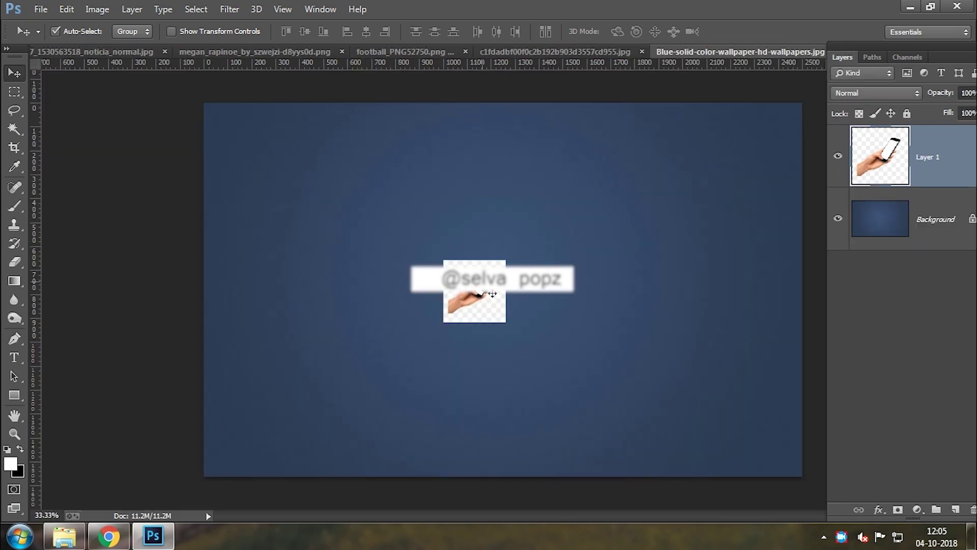
key("ctrl+t")
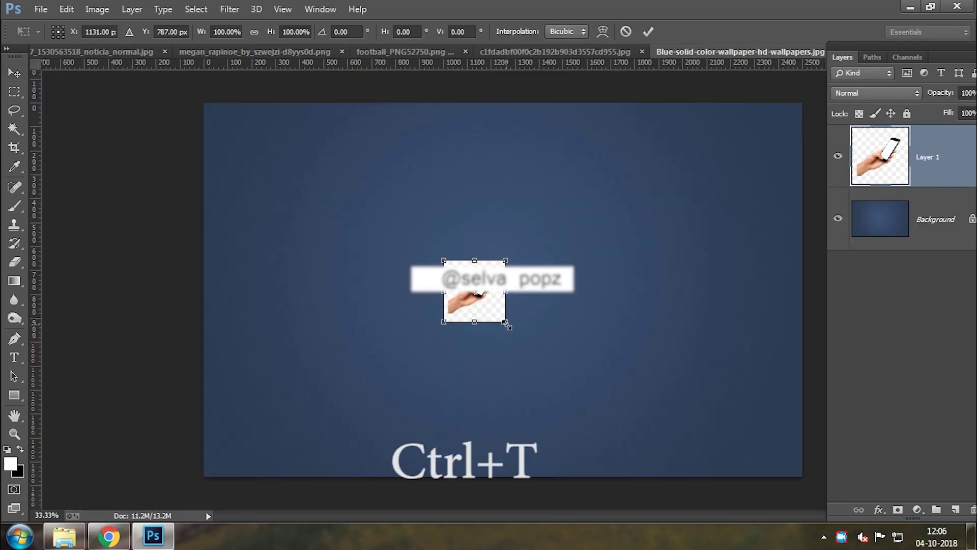
left_click_drag(505, 322, 645, 509)
key("Return")
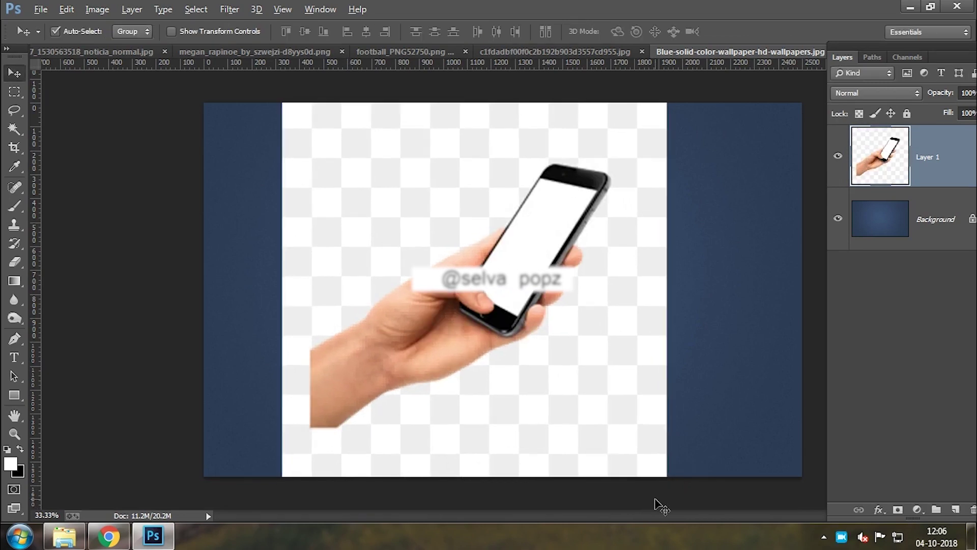
Start a Pen path at the wrist and curve it along the wrist and the hand's lower edge
scroll(611, 490, "up", 2)
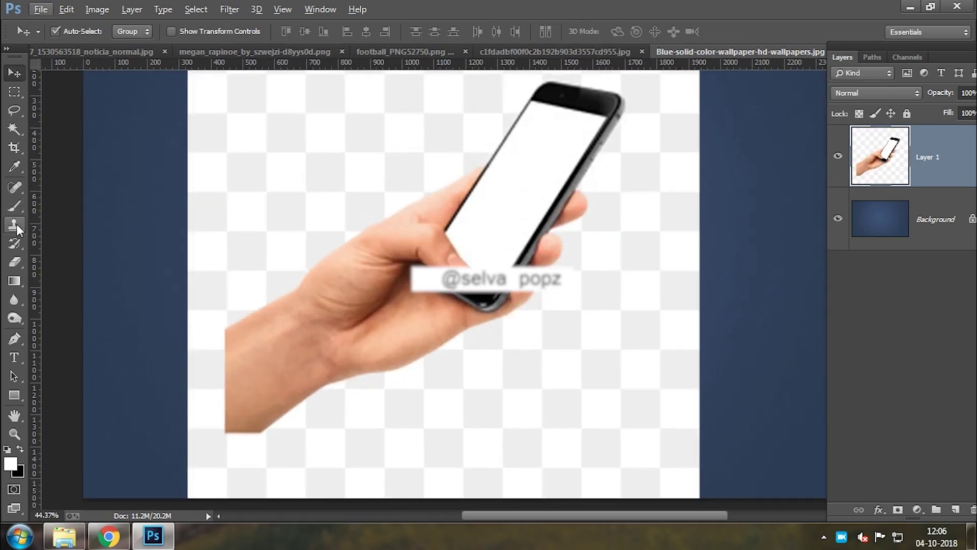
left_click(15, 337)
scroll(240, 425, "up", 3)
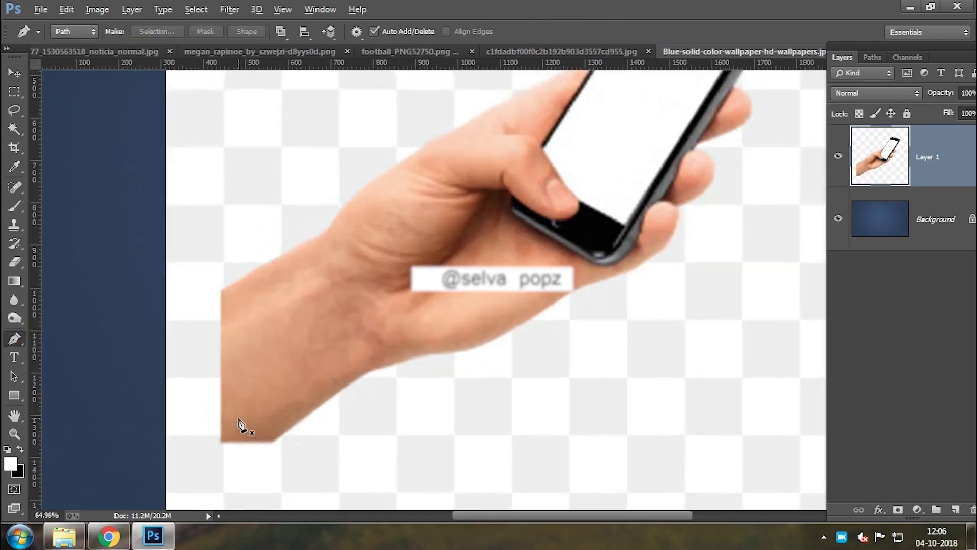
scroll(240, 426, "up", 2)
left_click(297, 456)
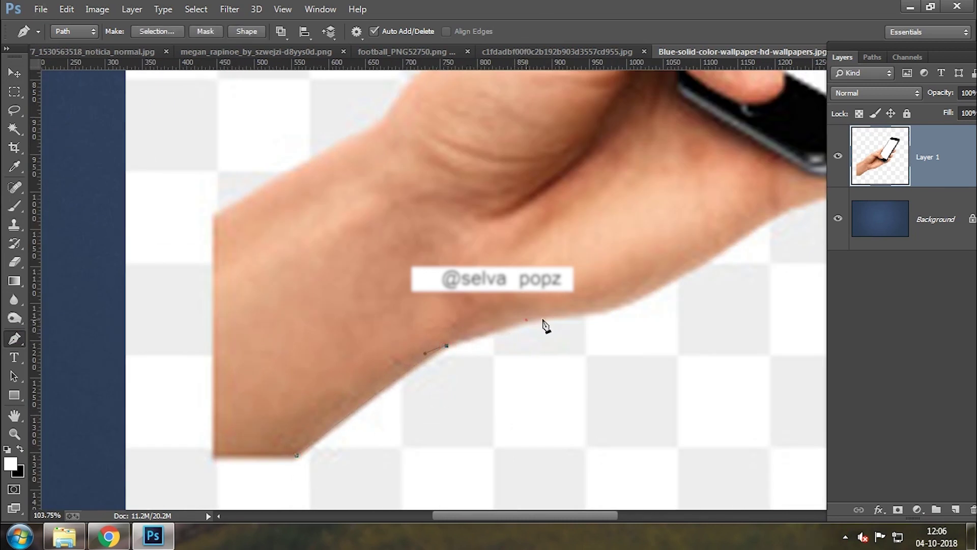
left_click_drag(527, 320, 547, 325)
mouse_move(612, 310)
left_mouse_down()
mouse_move(635, 310)
mouse_move(456, 334)
left_mouse_up()
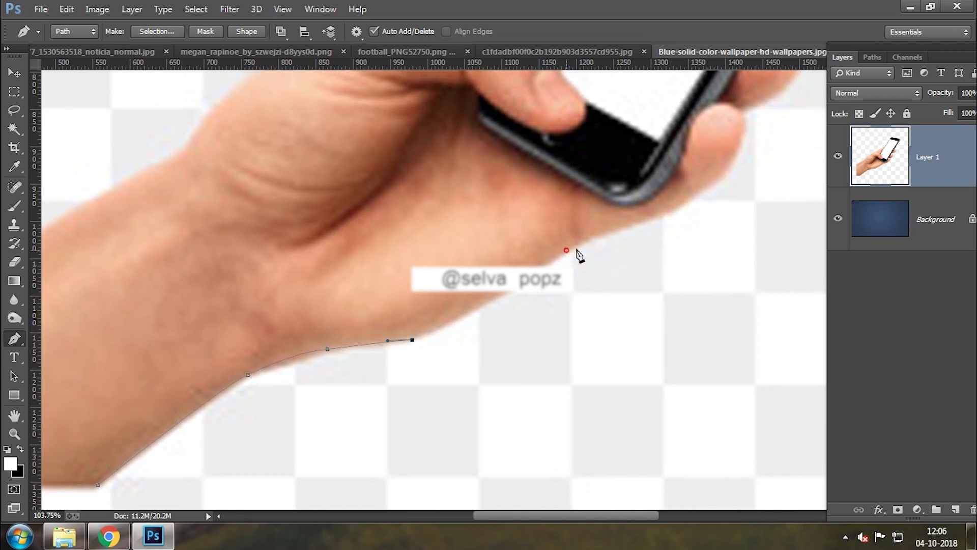
left_click(567, 249)
left_click_drag(571, 257, 492, 301)
mouse_move(603, 248)
left_mouse_down()
mouse_move(622, 243)
mouse_move(559, 299)
left_mouse_up()
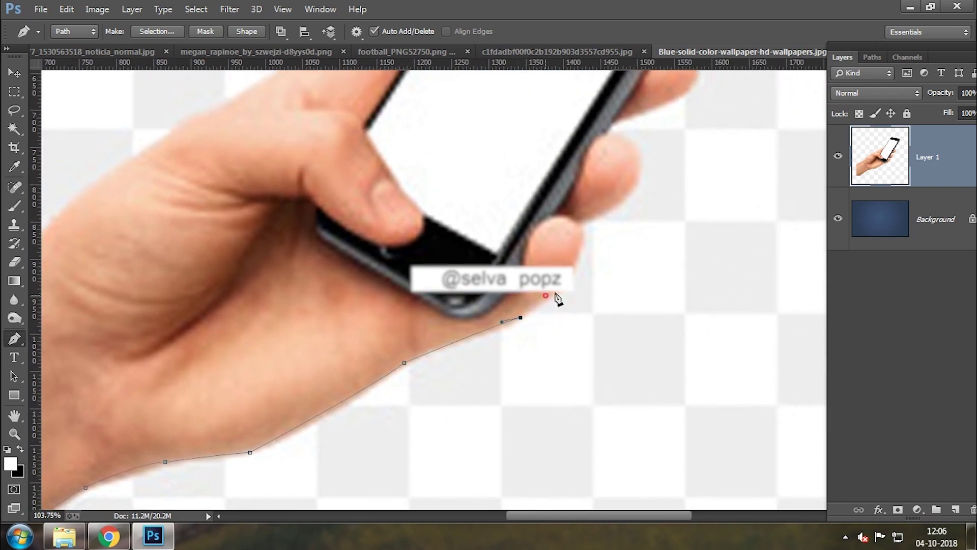
Continue the path around the finger, the fingertip and up to the phone's top corner
left_click(572, 271)
left_click(584, 244)
left_click_drag(584, 251, 515, 304)
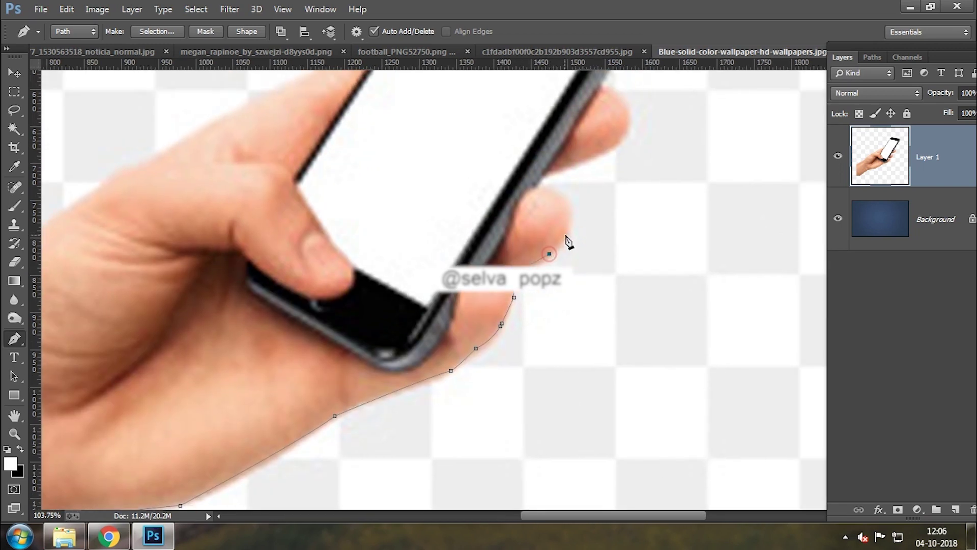
left_click(572, 213)
left_click(562, 194)
left_click(537, 185)
left_click(545, 173)
left_click_drag(545, 173, 501, 212)
left_click_drag(571, 184, 582, 176)
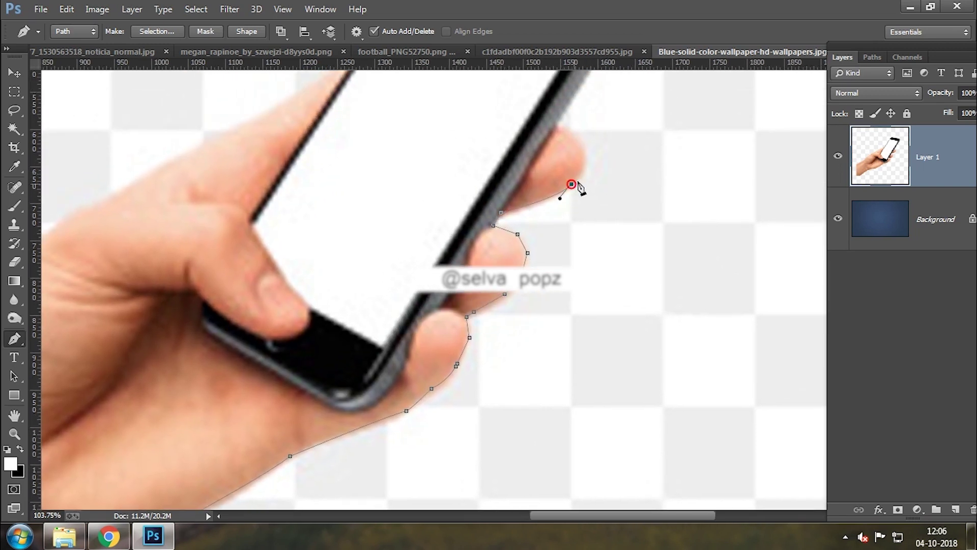
mouse_move(582, 136)
left_mouse_down()
mouse_move(570, 117)
mouse_move(414, 342)
left_mouse_up()
left_click(557, 125)
mouse_move(474, 155)
left_mouse_down()
mouse_move(479, 148)
mouse_move(493, 225)
left_mouse_up()
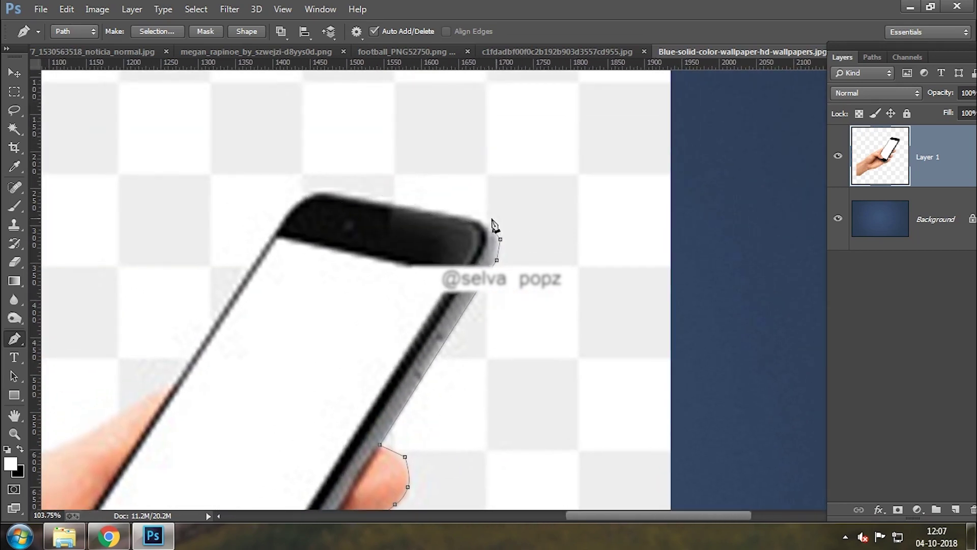
Trace the phone's top and left edges, the thumb and the hand's upper edge back toward the wrist
left_click(494, 230)
left_click(482, 221)
left_click(327, 191)
left_click_drag(298, 201, 283, 215)
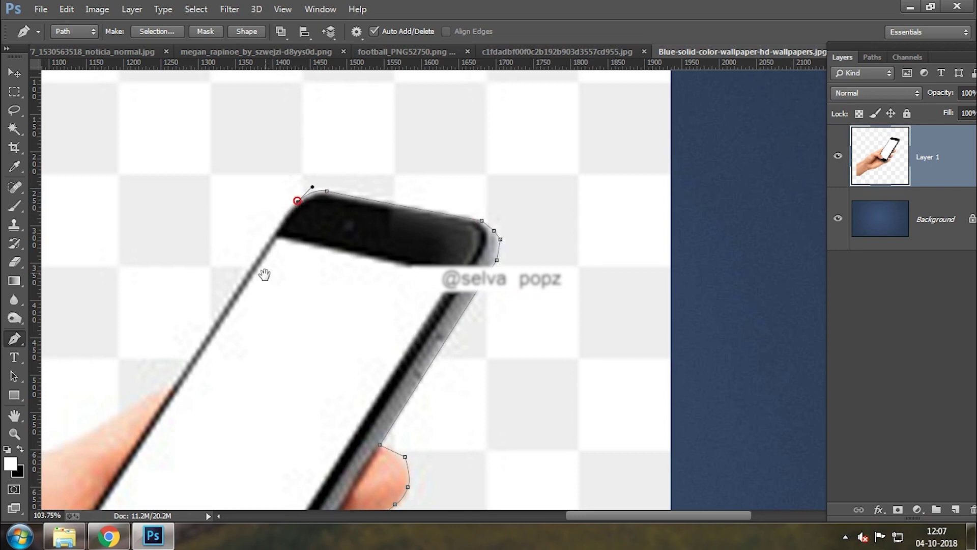
left_click_drag(264, 275, 417, 190)
mouse_move(327, 297)
left_mouse_down()
mouse_move(322, 313)
mouse_move(439, 242)
left_mouse_up()
left_click(464, 224)
left_click(442, 245)
key("ctrl+z")
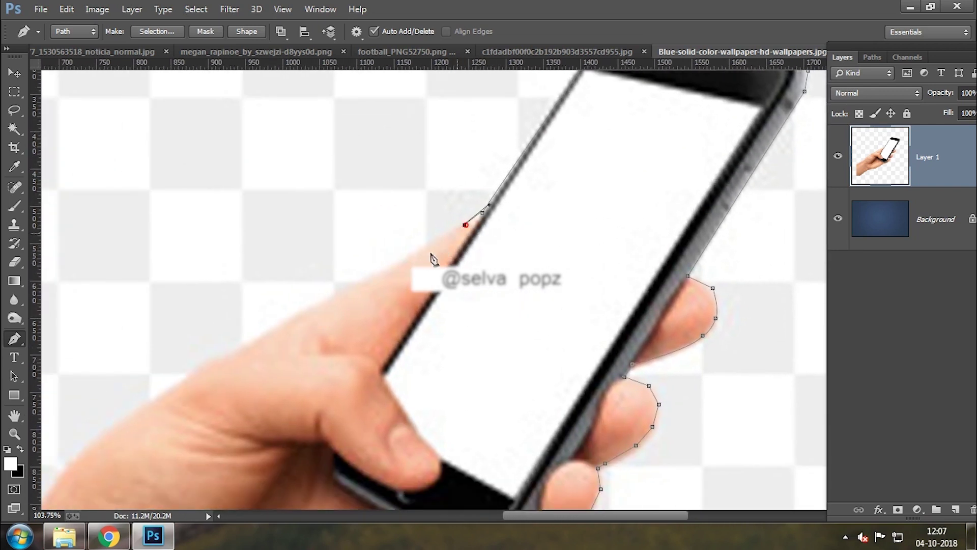
mouse_move(313, 306)
left_mouse_down()
mouse_move(294, 323)
mouse_move(486, 236)
left_mouse_up()
mouse_move(397, 255)
left_mouse_down()
mouse_move(364, 270)
mouse_move(399, 261)
left_mouse_up()
left_click_drag(238, 420, 400, 310)
left_click_drag(438, 236, 422, 257)
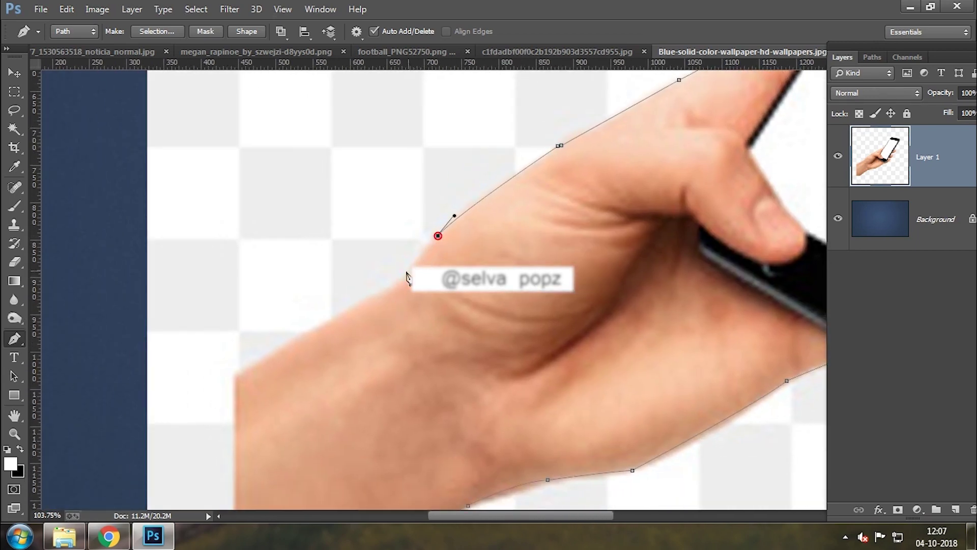
left_click(235, 374)
left_click_drag(271, 387, 371, 185)
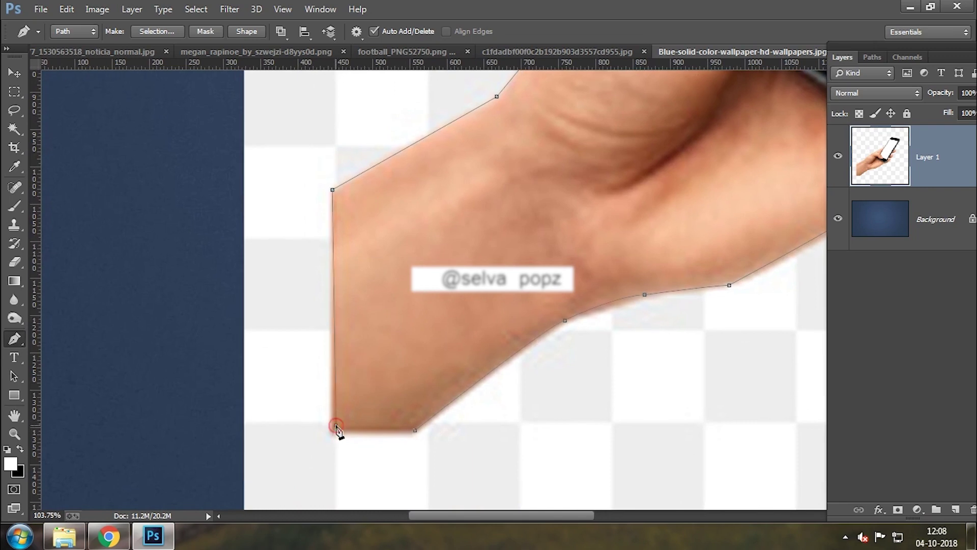
Convert the path to a selection and copy the hand onto its own new layer, hiding the original
key("ctrl+Return")
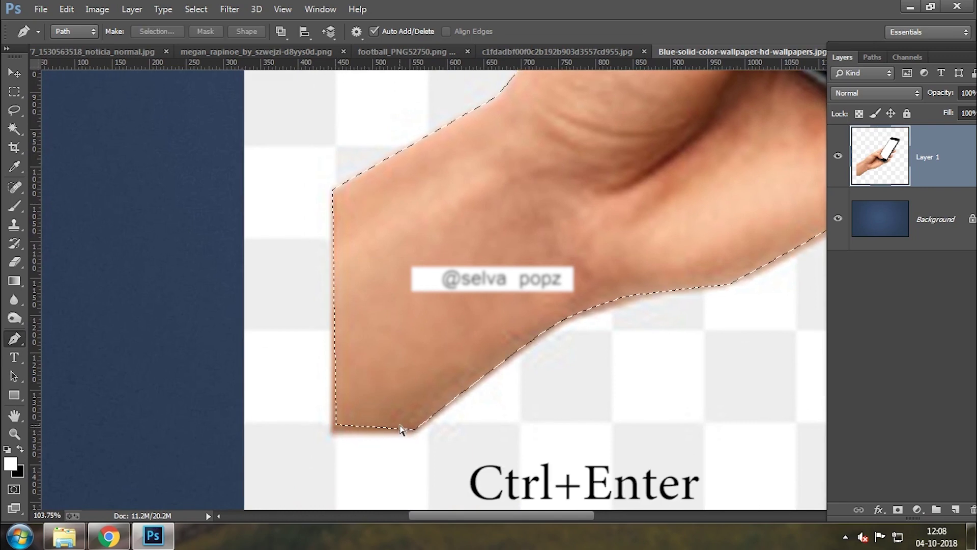
key("ctrl+0")
key("ctrl+j")
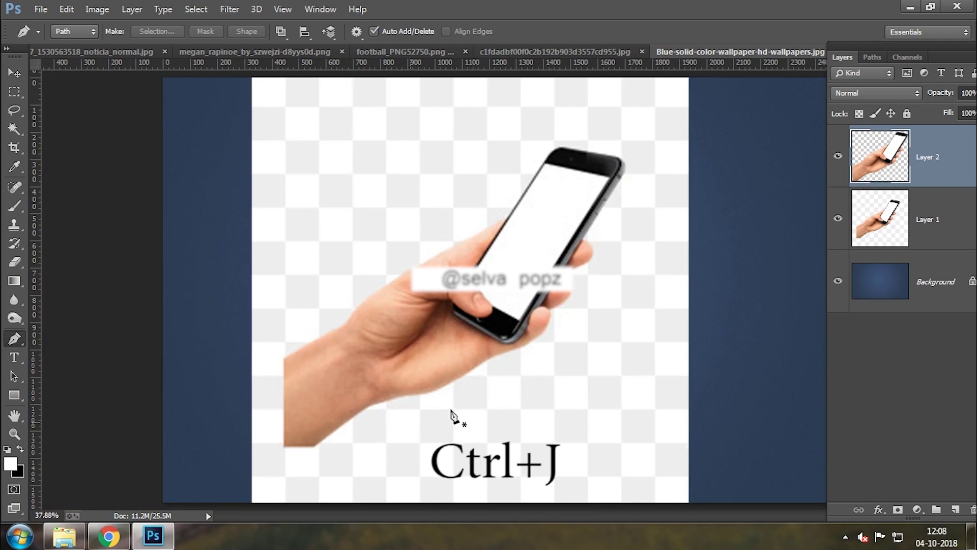
left_click(837, 220)
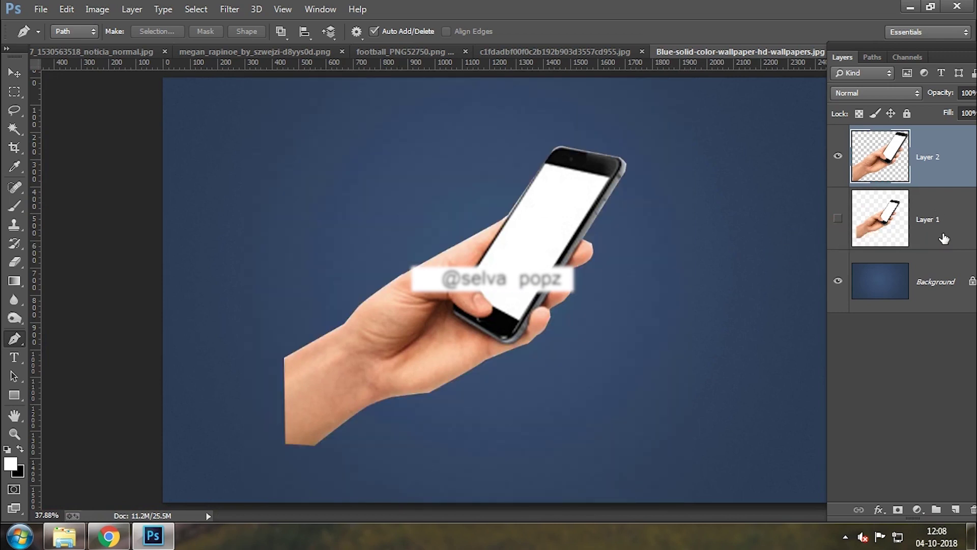
left_click(890, 158, "ctrl")
Feather the hand selection by 15 pixels, invert it and delete the surroundings to soften the edges
right_click(537, 262)
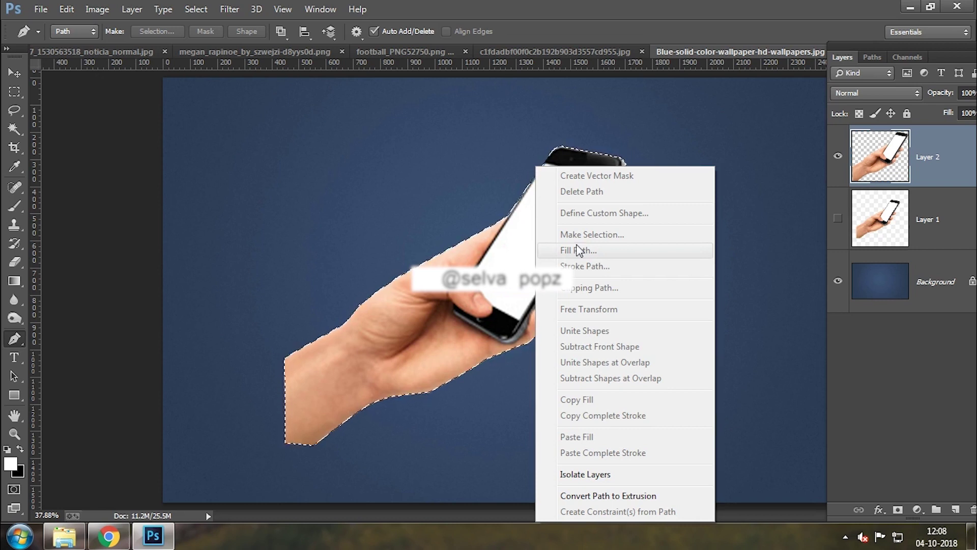
left_click(833, 195)
left_click(198, 9)
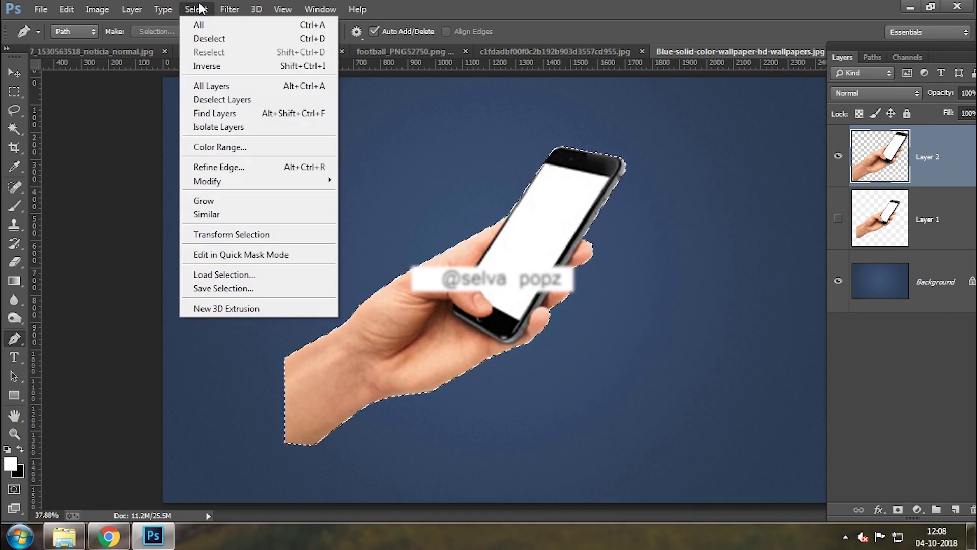
mouse_move(258, 181)
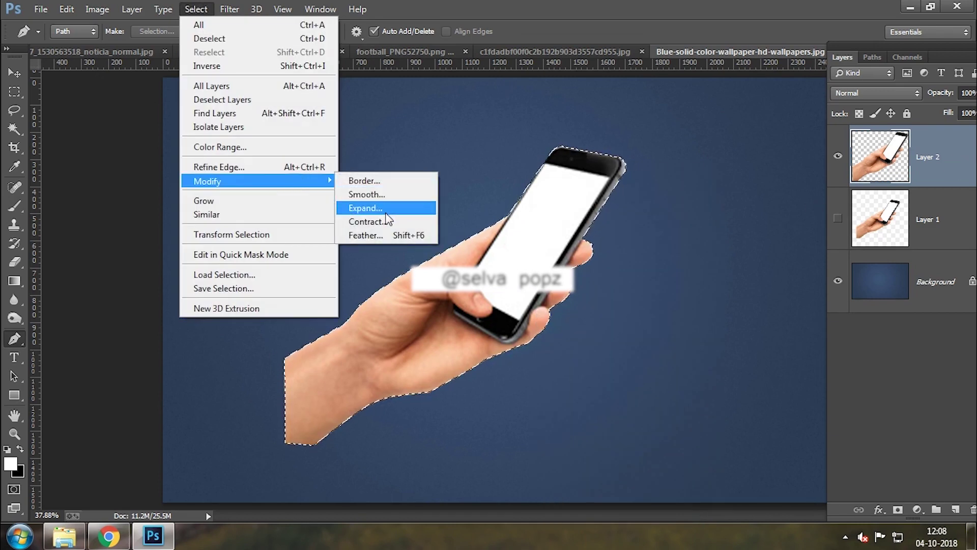
left_click(386, 235)
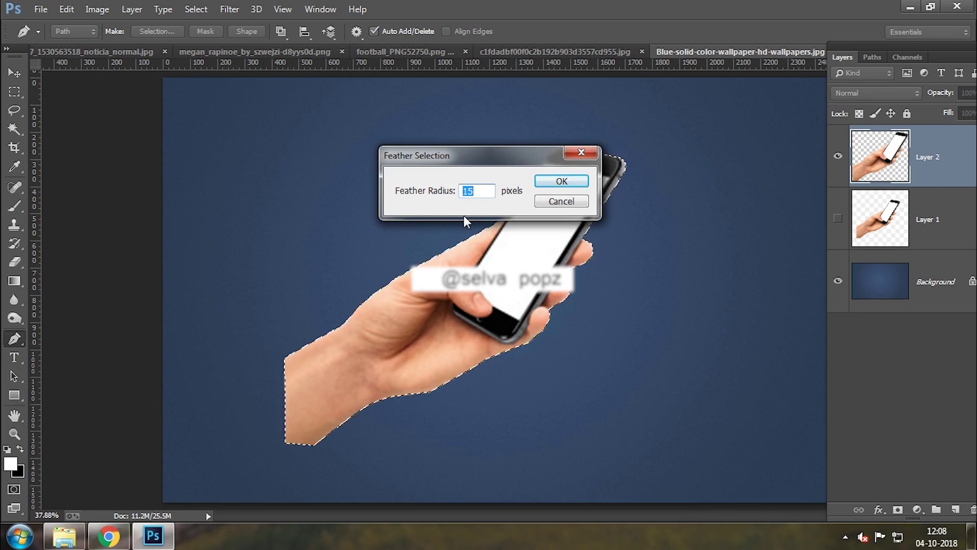
key("Return")
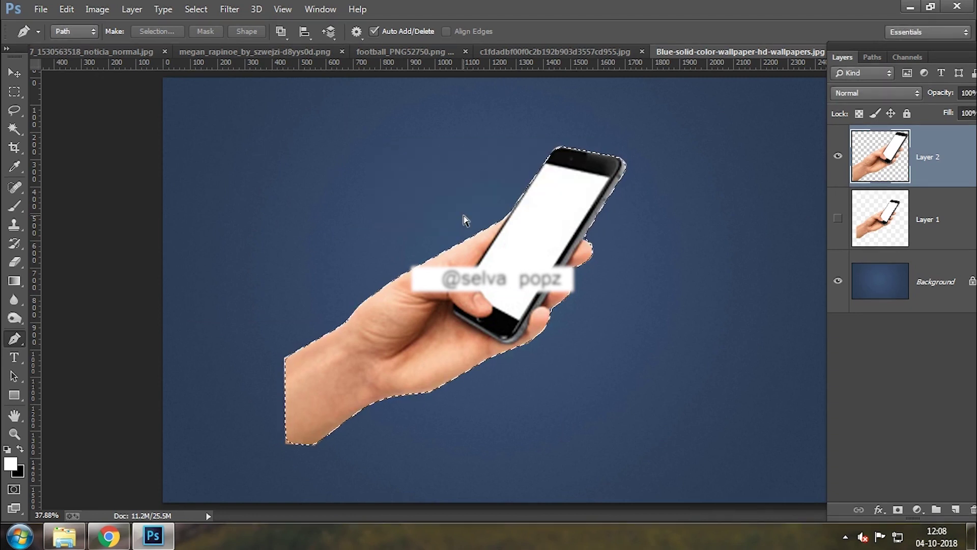
key("ctrl+shift+i")
key("Delete")
key("ctrl+d")
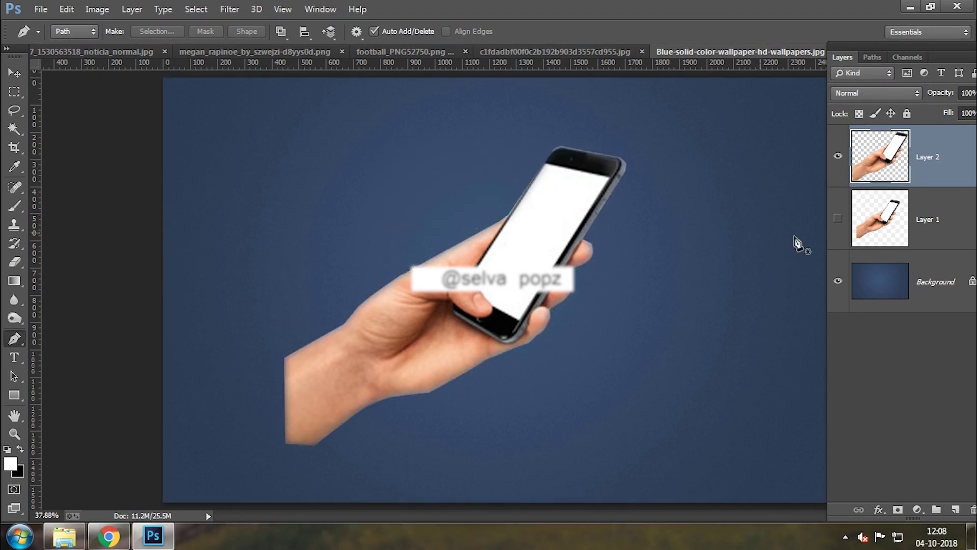
Delete the original Layer 1, unlock the background as Layer 0, and zoom out
left_click(858, 230)
key("Delete")
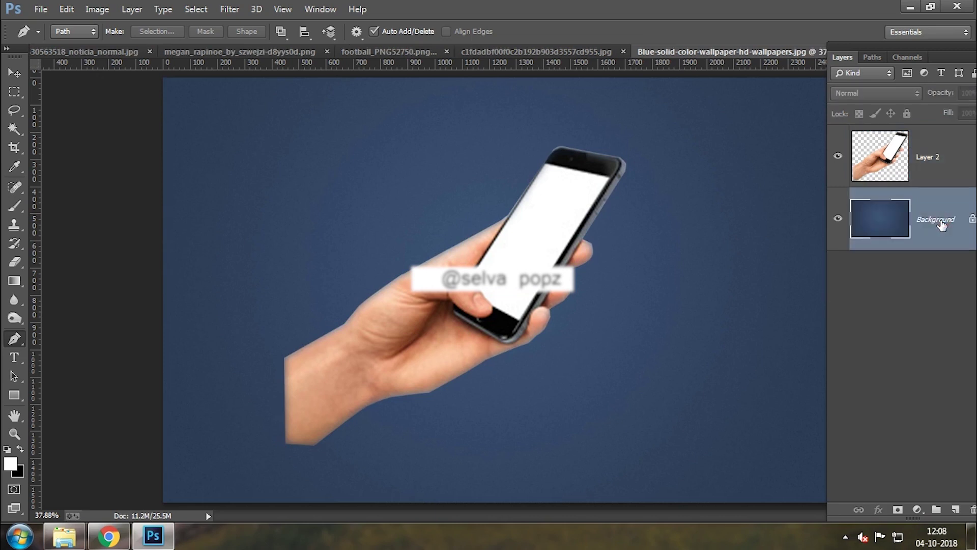
left_click(972, 223)
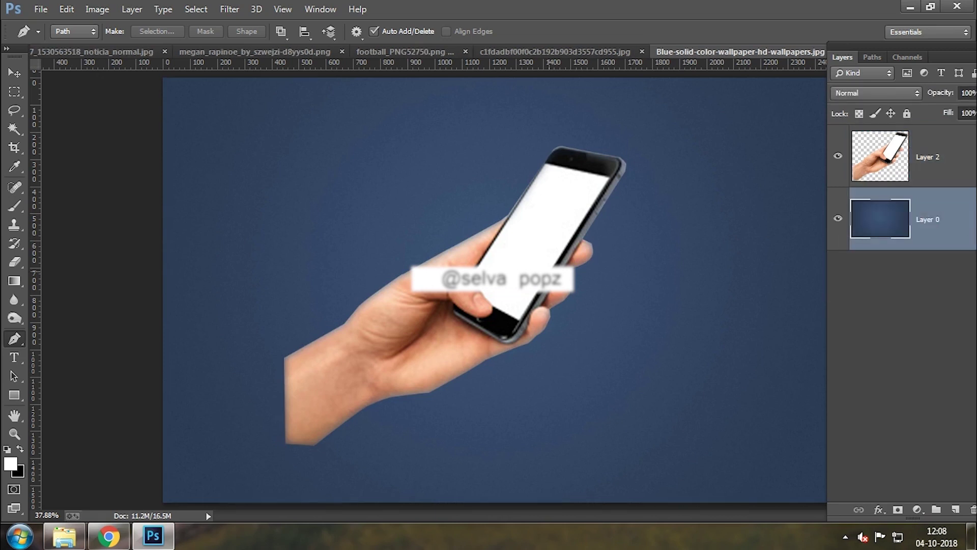
key("ctrl+minus")
Scale Layer 2's hand to 114.79%, rotate it to about -14° and shift it down-right
left_click(926, 156)
key("ctrl+t")
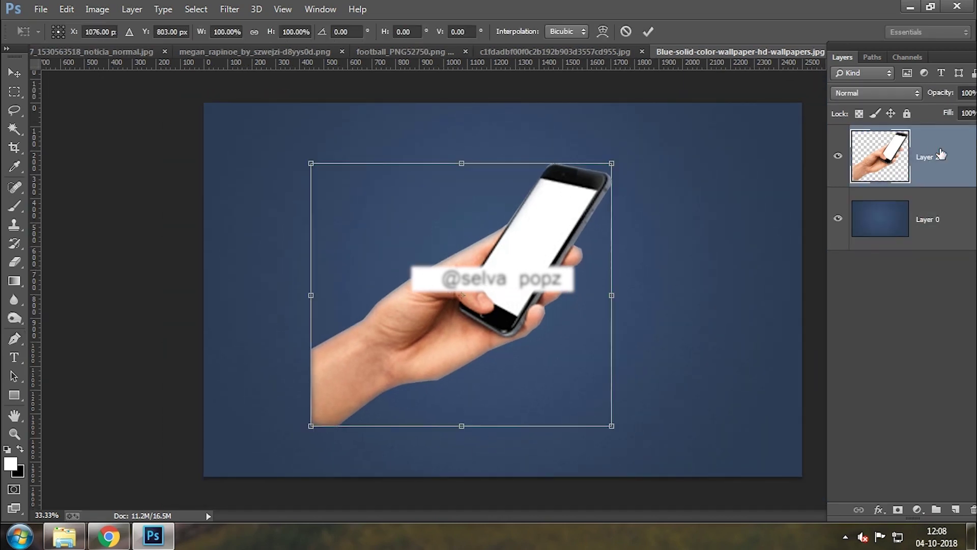
left_click_drag(660, 356, 689, 253)
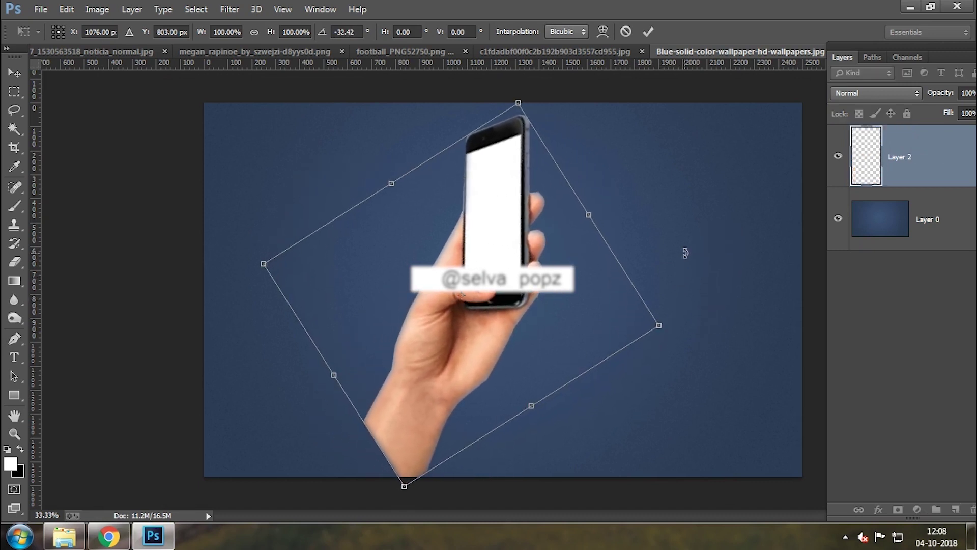
left_click_drag(409, 485, 394, 506)
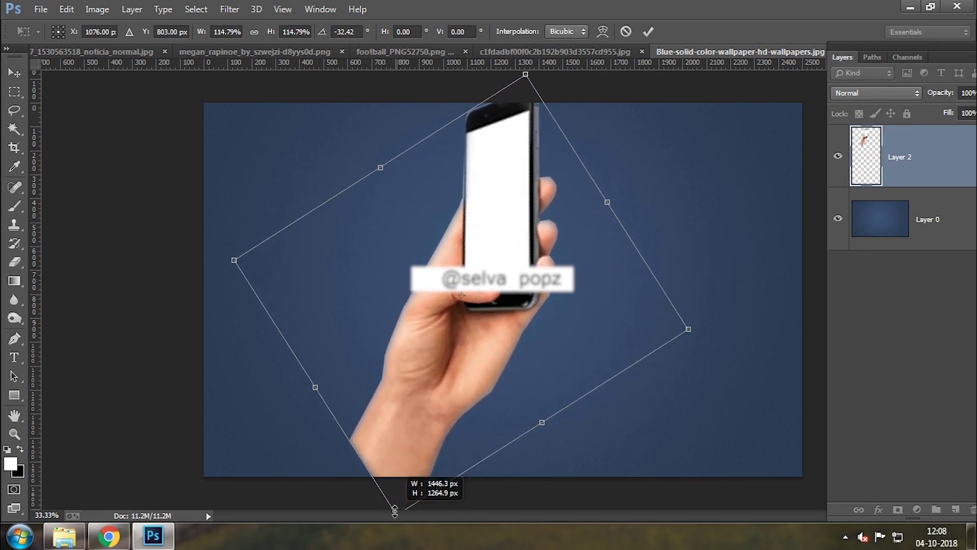
left_click_drag(458, 341, 462, 374)
left_click_drag(734, 324, 682, 356)
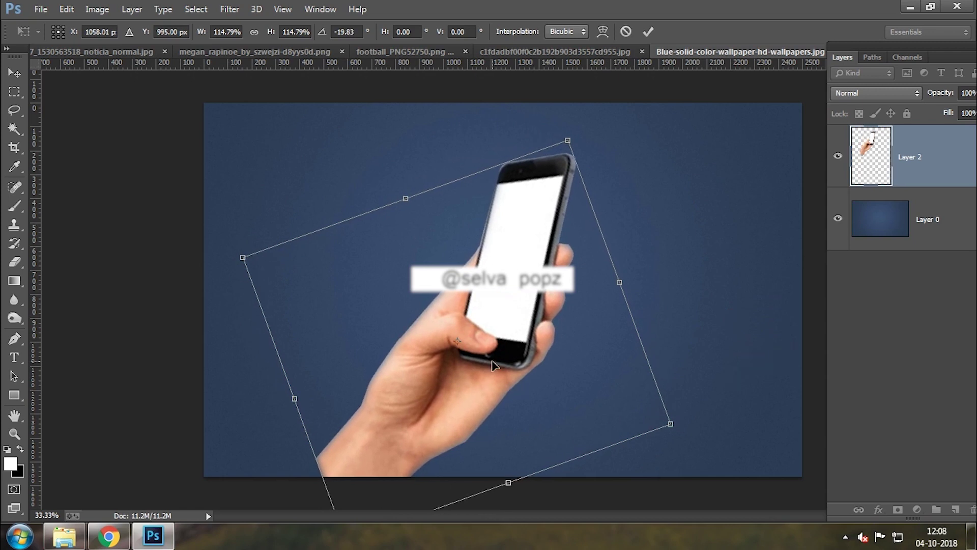
left_click_drag(504, 369, 514, 387)
left_click_drag(716, 365, 711, 389)
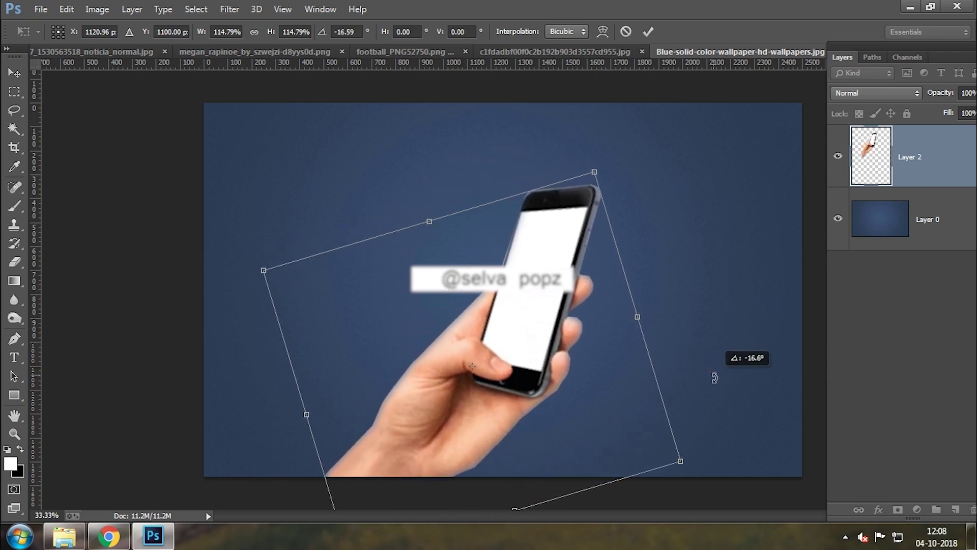
left_click_drag(534, 387, 545, 392)
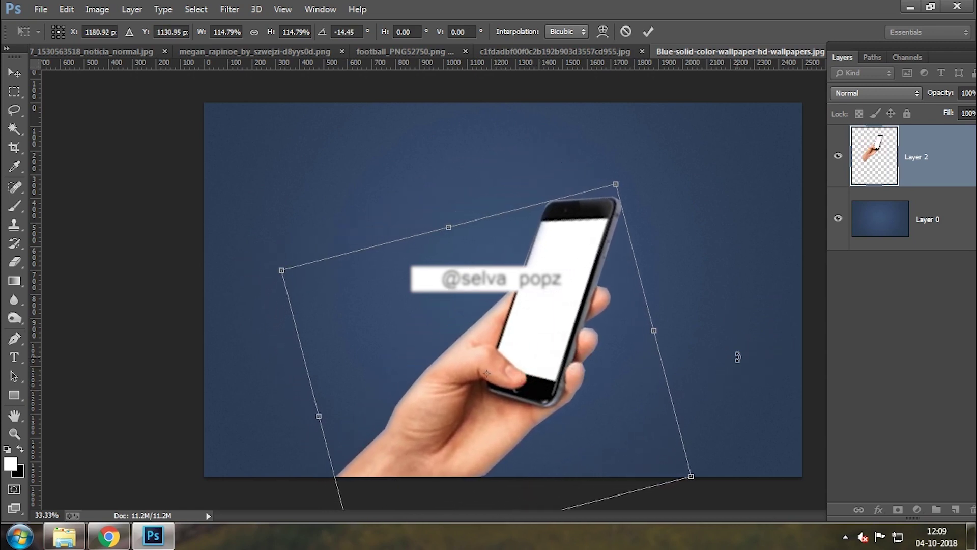
key("Return")
scroll(668, 331, "up", 5)
Select the white phone screen with the Magic Wand and copy it to a new Layer 3
key("p")
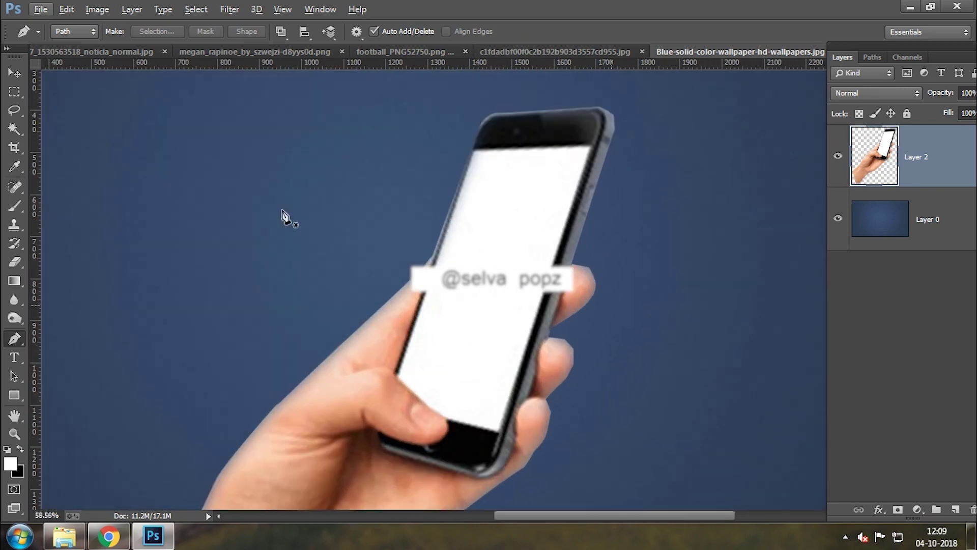
right_click(14, 128)
left_click(80, 142)
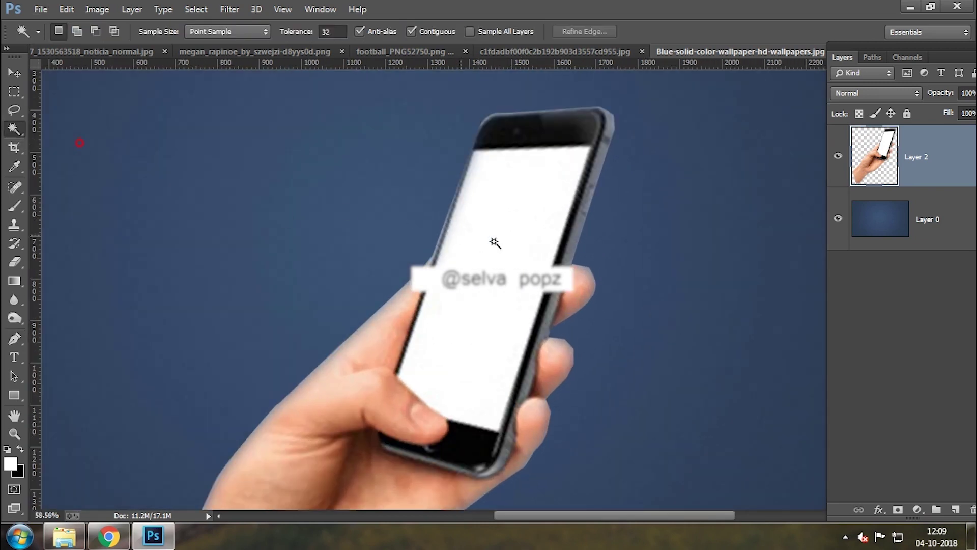
left_click(518, 249)
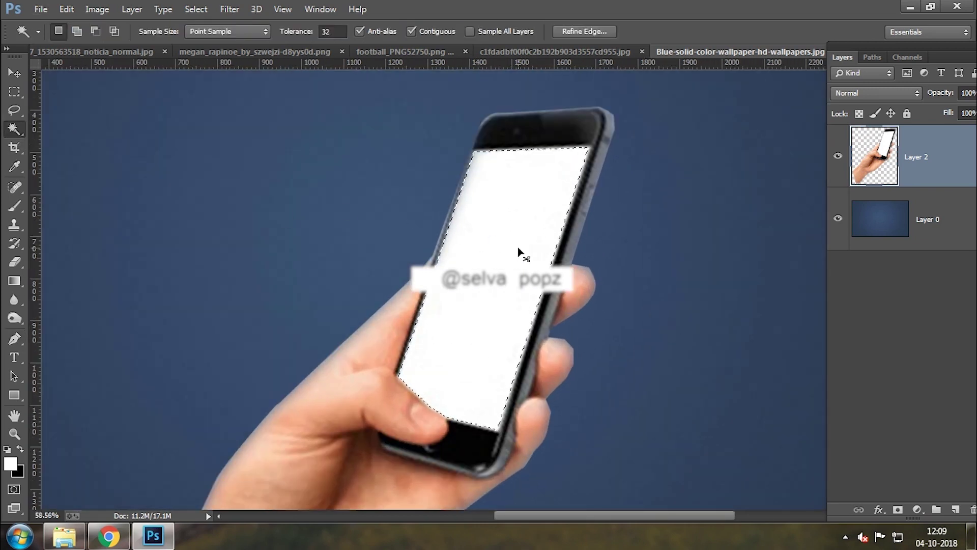
key("ctrl+j")
Delete the screen area from the hand layer, Layer 2, and hide Layer 3
left_click(860, 180, "ctrl")
left_click(912, 227)
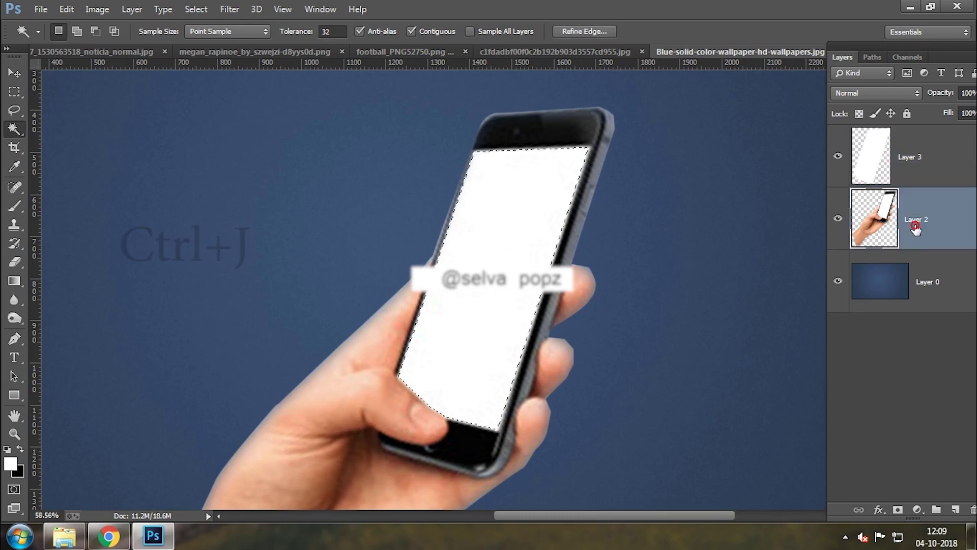
key("Delete")
key("ctrl+d")
left_click(838, 157)
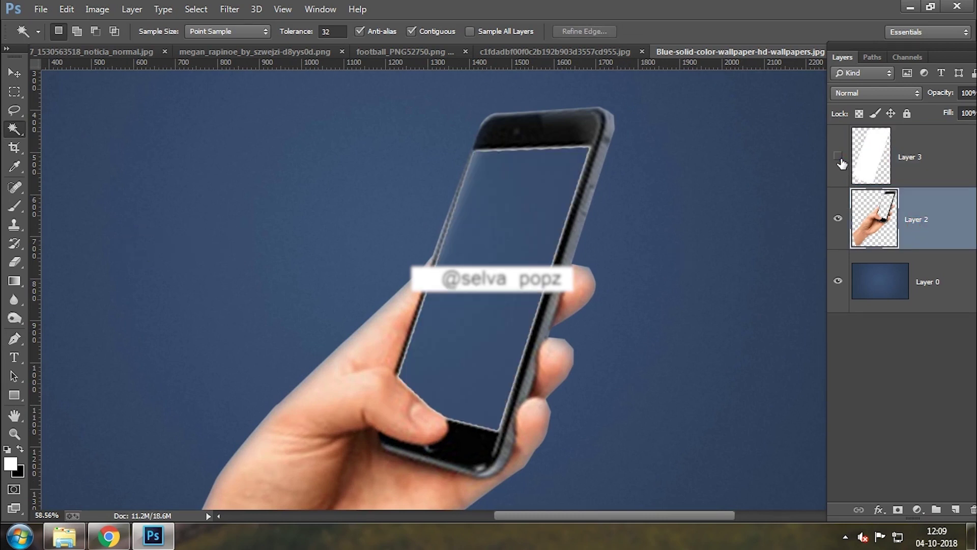
Select a rectangle of lower grass in the grass-field photo and drag it into the phone composition as Layer 4
key("ctrl+minus")
key("ctrl+minus")
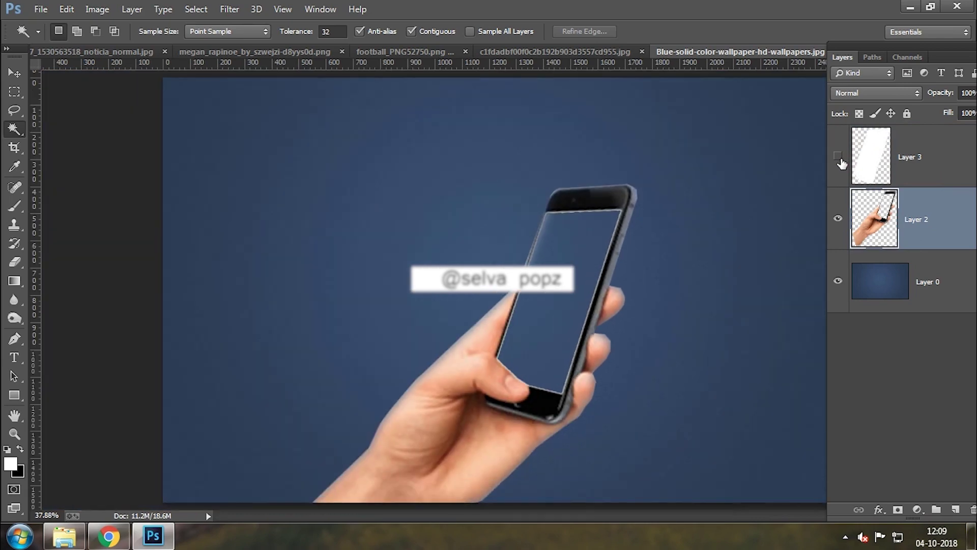
key("v")
left_click(255, 53)
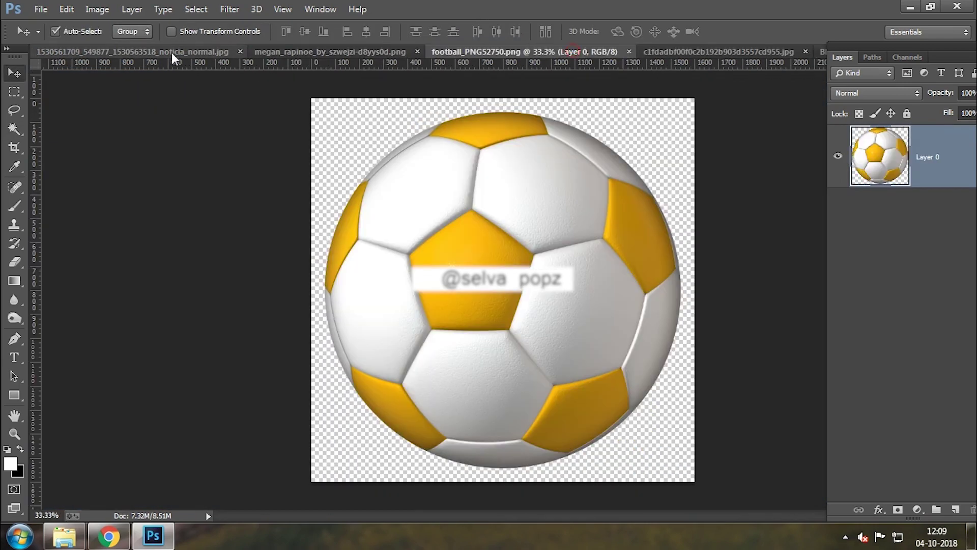
left_click(573, 51)
left_click(172, 51)
key("m")
left_click_drag(393, 245, 678, 457)
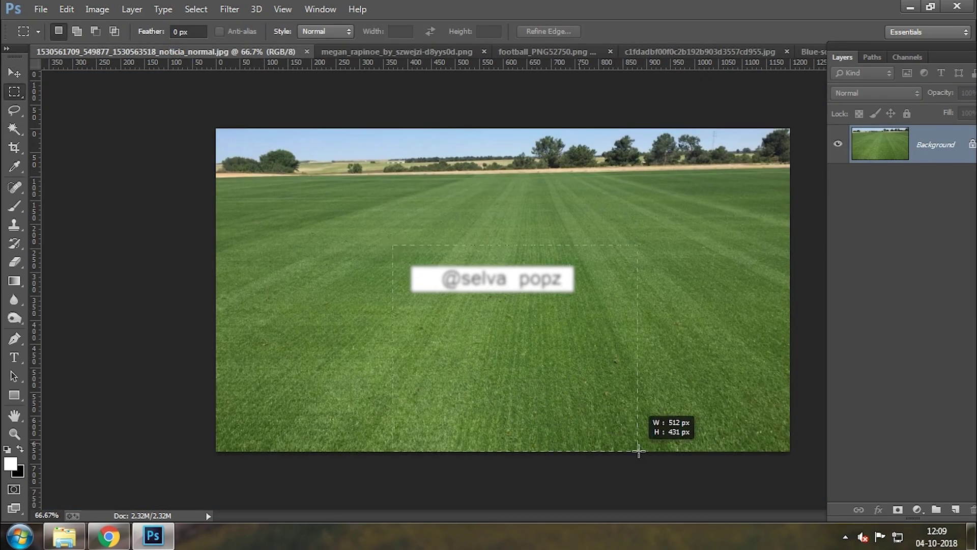
key("v")
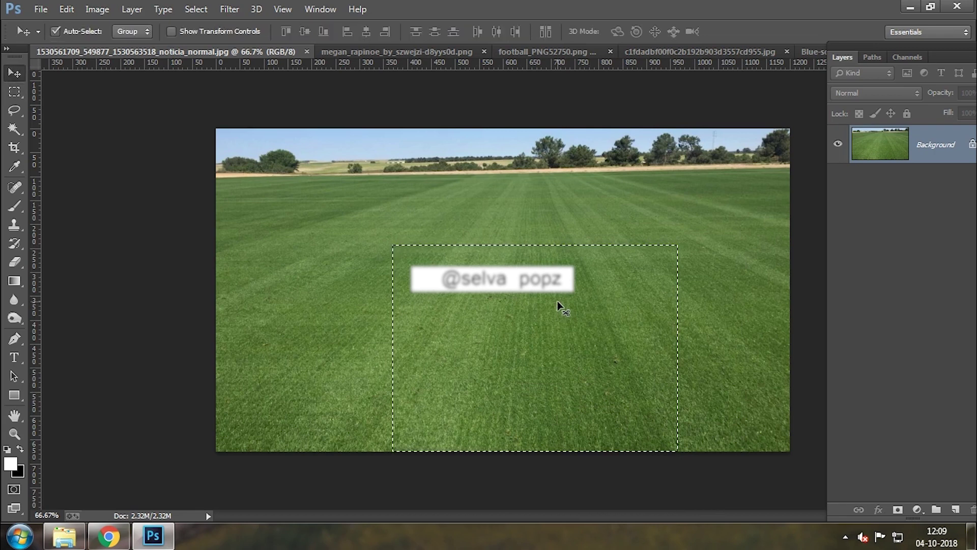
mouse_move(557, 301)
left_mouse_down()
mouse_move(809, 51)
mouse_move(553, 272)
left_mouse_up()
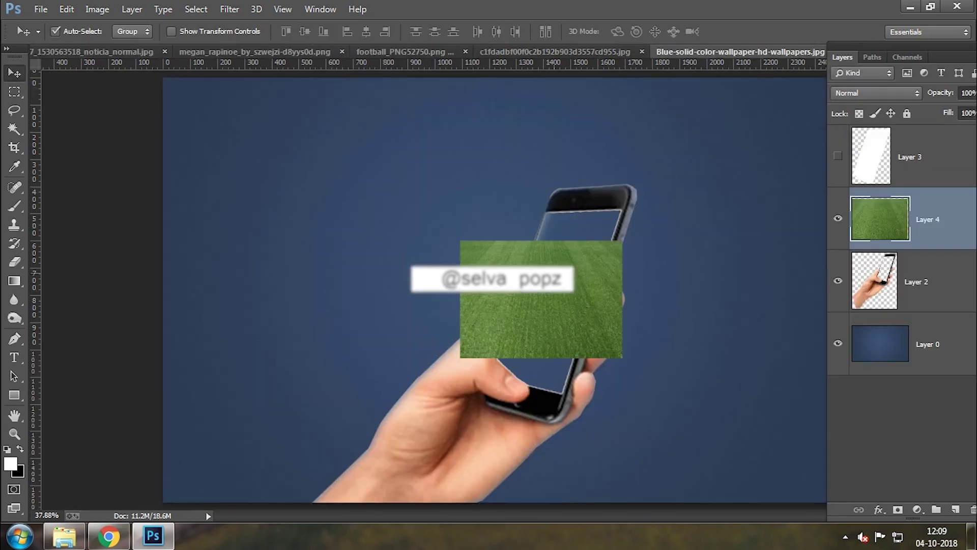
Enlarge the grass to about 167%, tilt it and move it up over the screen
key("ctrl+t")
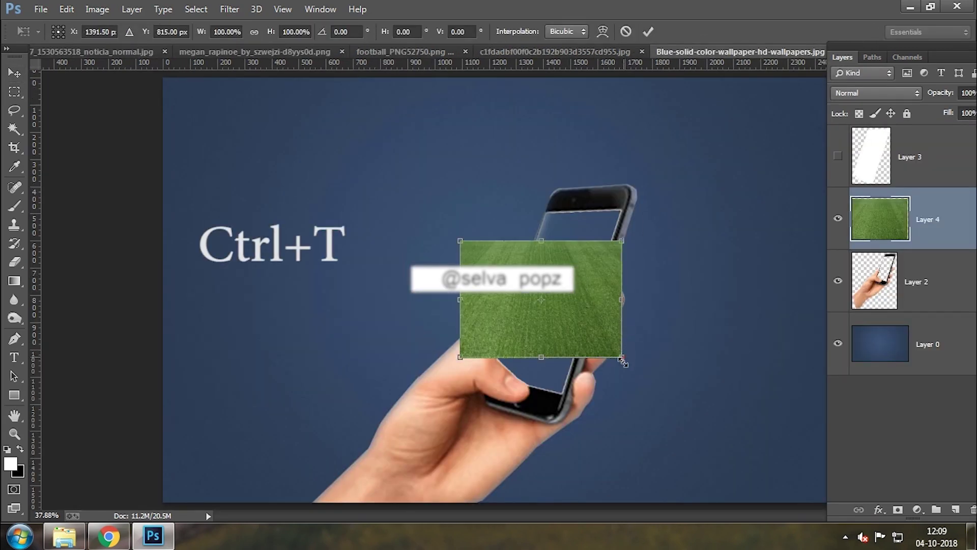
mouse_move(623, 361)
left_mouse_down()
mouse_move(733, 397)
mouse_move(717, 435)
left_mouse_up()
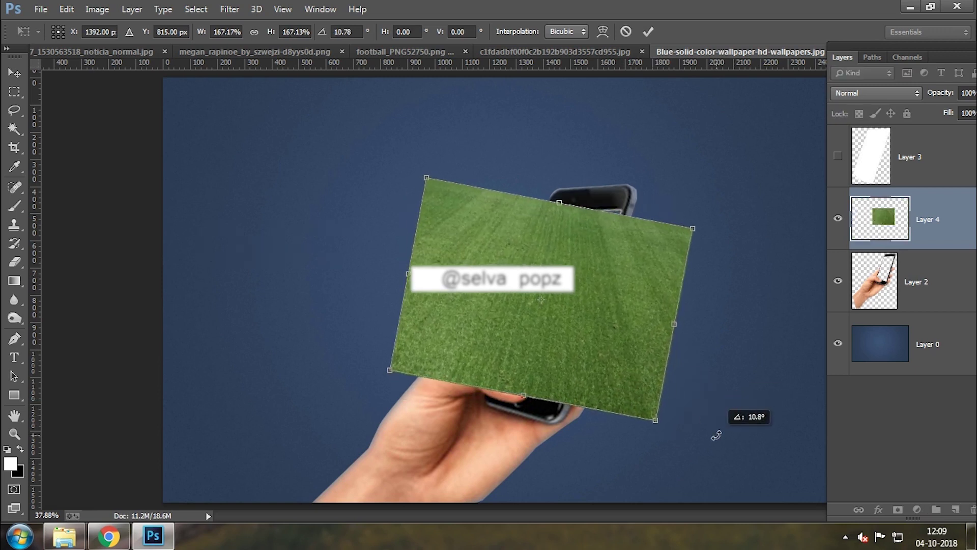
left_click_drag(633, 373, 633, 364)
key("Return")
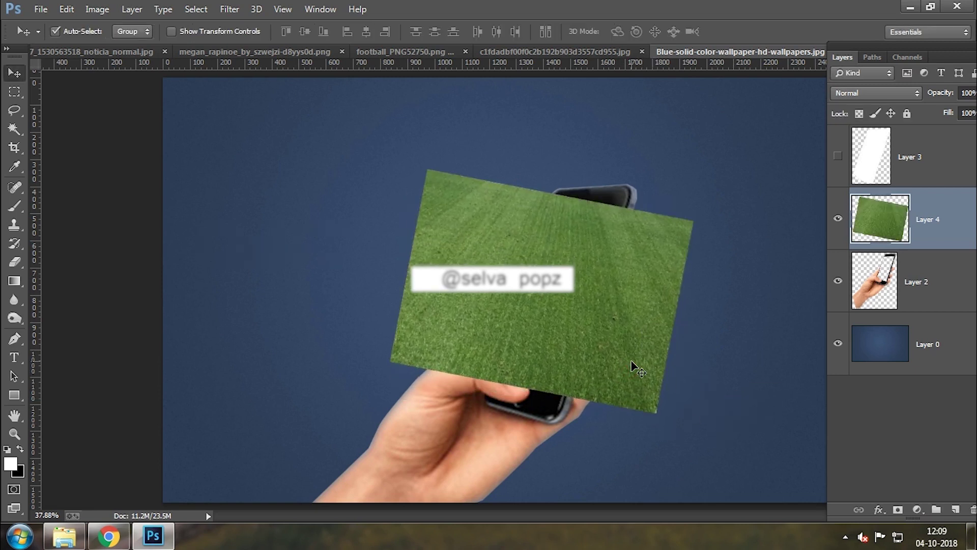
Move the grass layer above Layer 3 and make it a clipping mask to the screen
left_click_drag(935, 229, 925, 153)
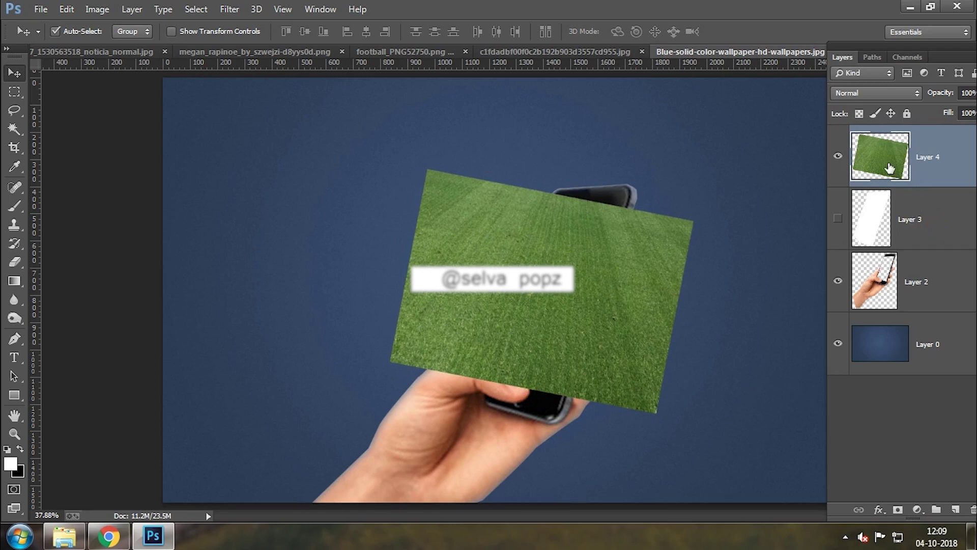
right_click(926, 167)
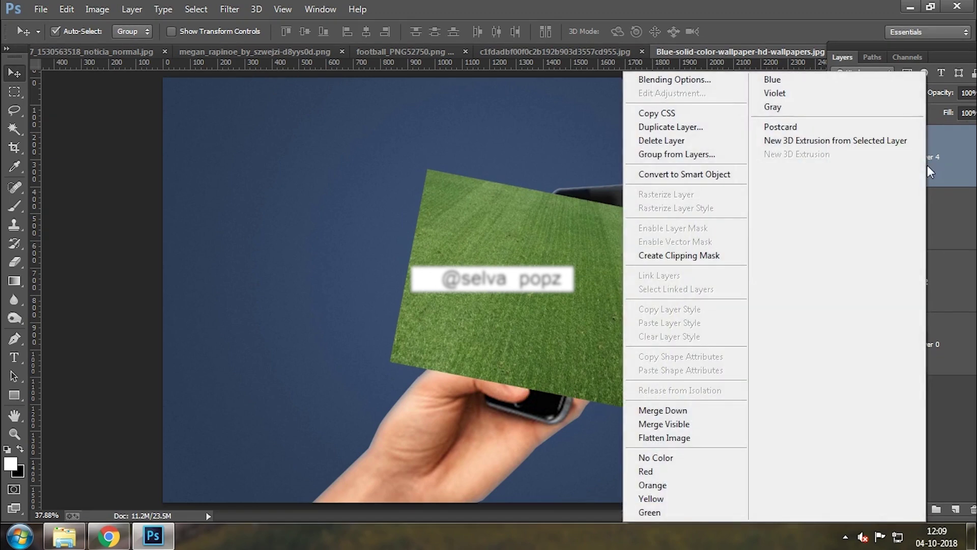
left_click(713, 256)
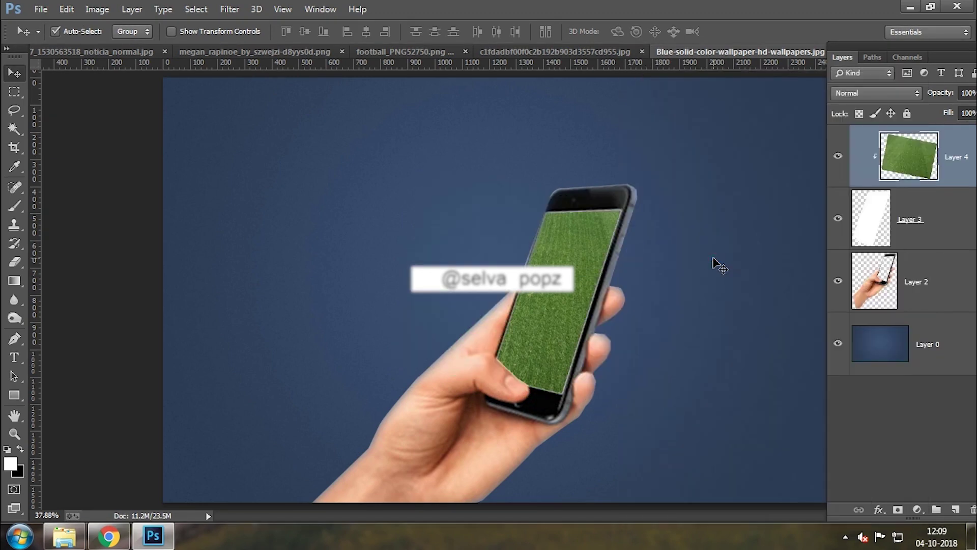
key("ctrl+t")
Rotate the clipped grass to about -38° and apply the rotation
mouse_move(728, 305)
left_mouse_down()
mouse_move(762, 167)
mouse_move(739, 271)
left_mouse_up()
key("Return")
scroll(619, 295, "up", 1)
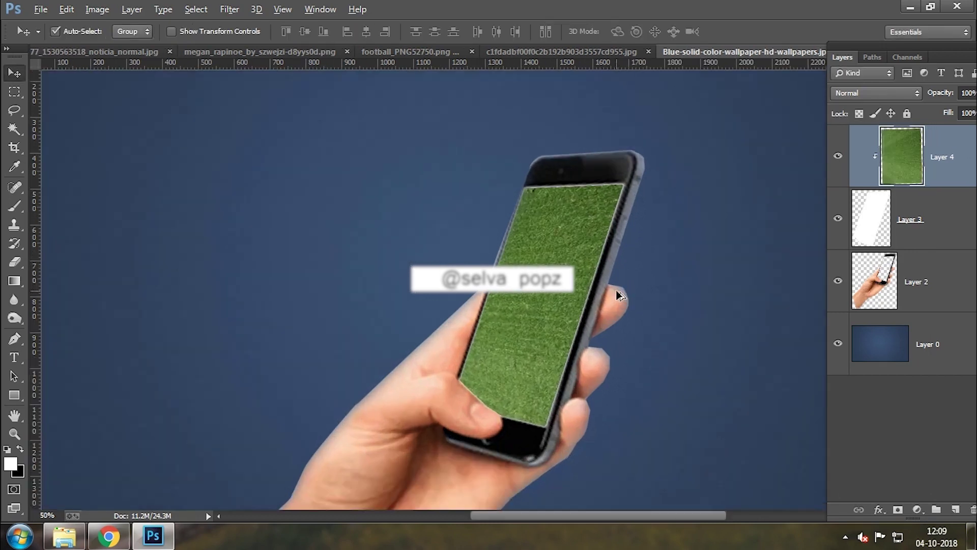
scroll(544, 318, "up", 1)
scroll(543, 319, "up", 2)
scroll(544, 318, "up", 2)
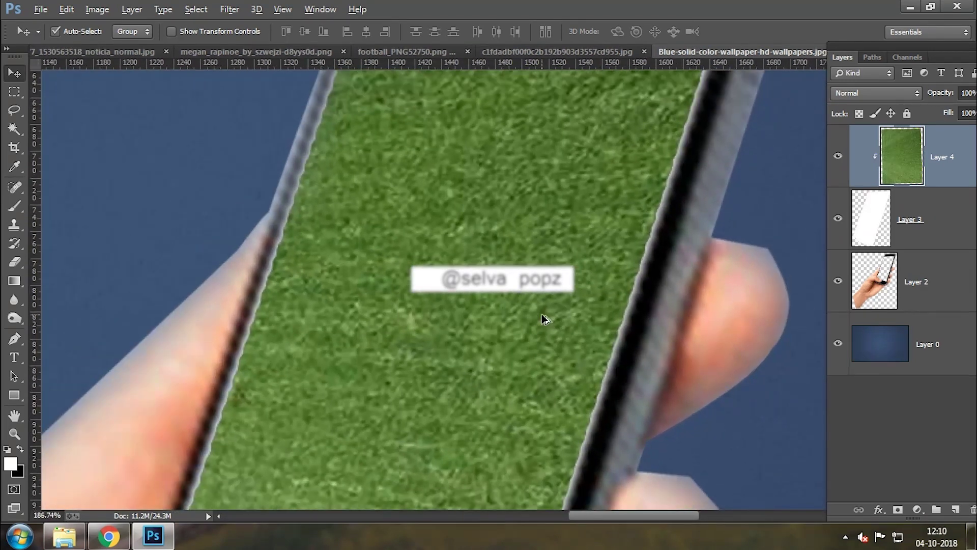
key("e")
key("alt+e")
key("Escape")
key("v")
key("e")
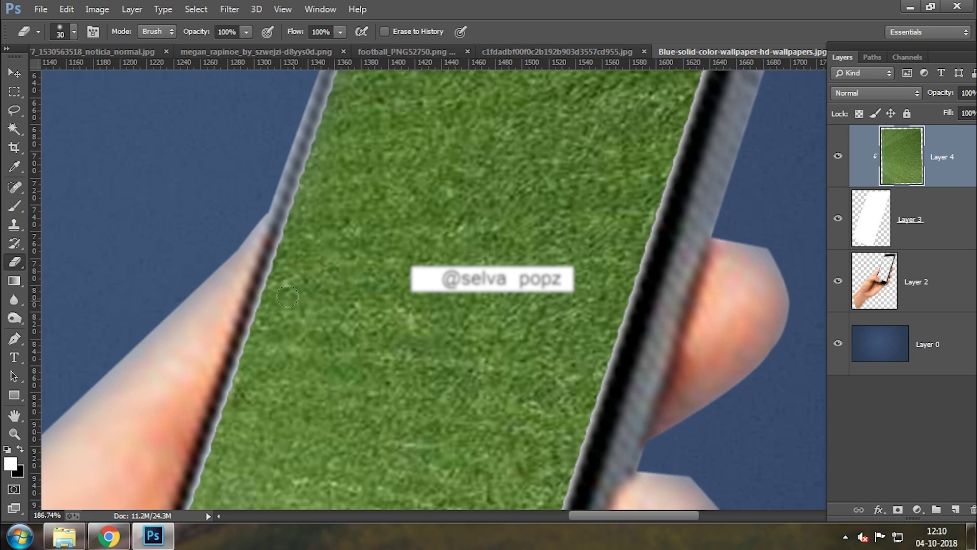
Erase the grey fringe along the finger-side edge of the phone screen
left_click(918, 225)
left_click(838, 219)
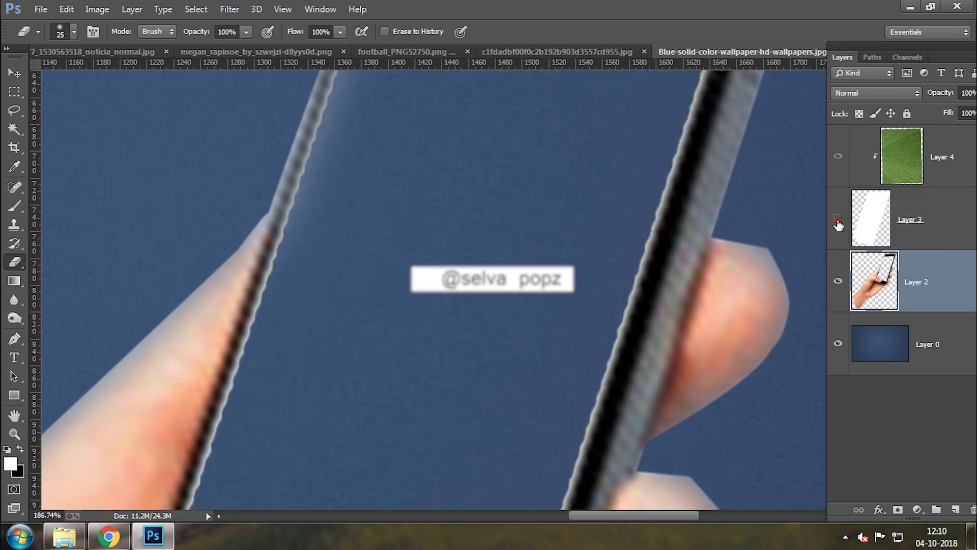
left_click(839, 219)
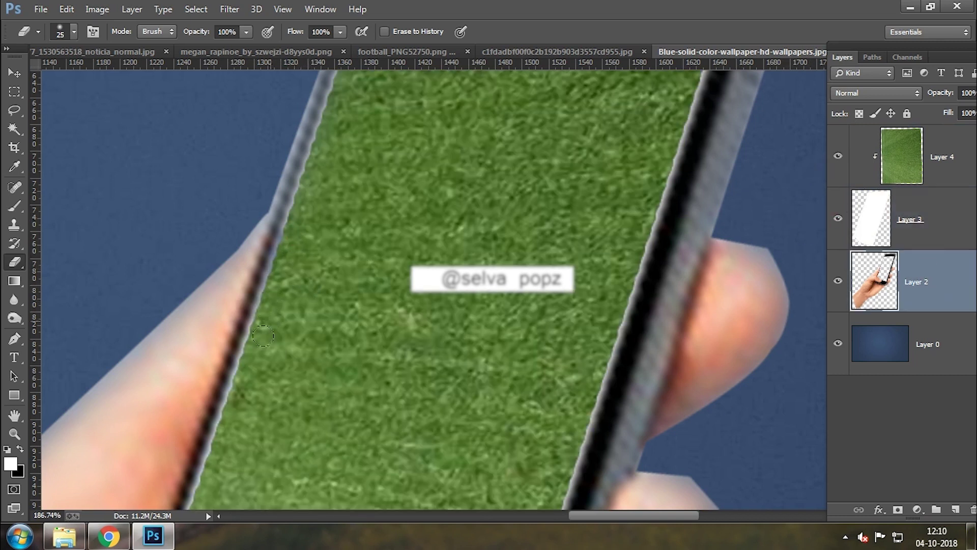
scroll(212, 437, "down", 3)
scroll(258, 200, "down", 3)
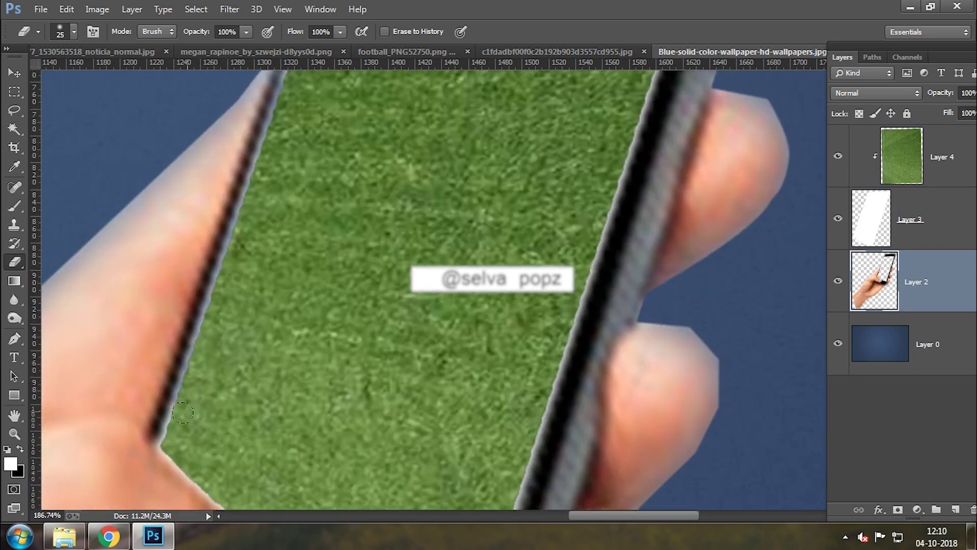
scroll(172, 448, "down", 3)
scroll(171, 448, "down", 2)
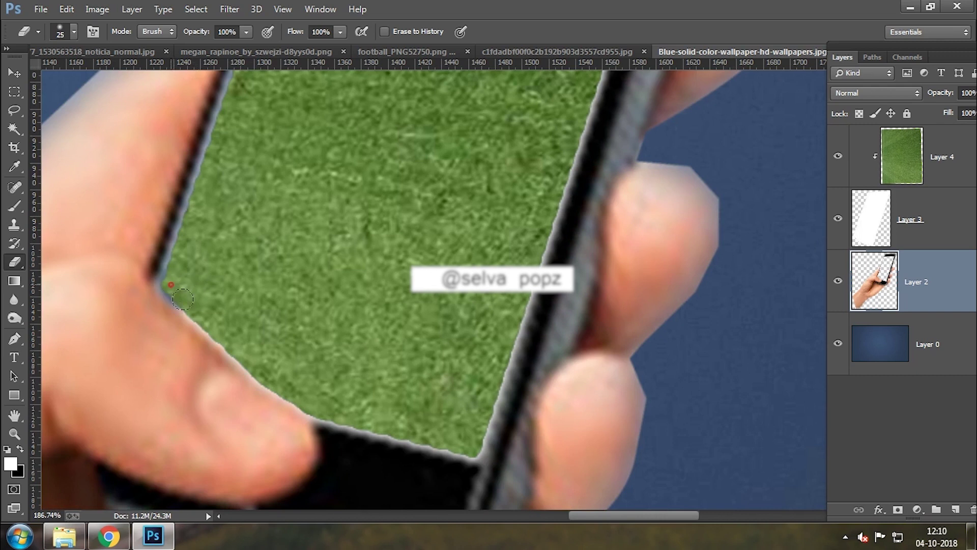
left_click_drag(220, 331, 248, 359)
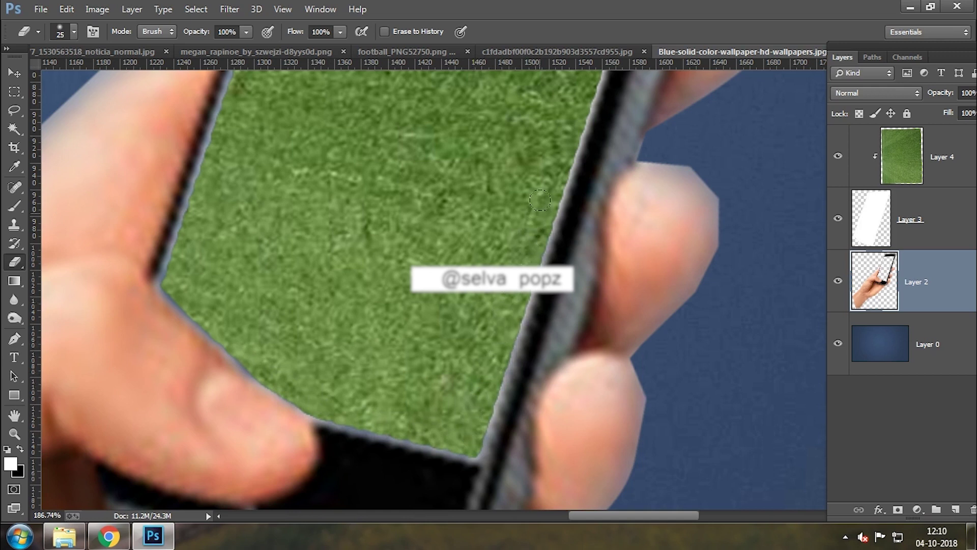
Erase the grey edges along the screen's right side and top
scroll(566, 133, "up", 3)
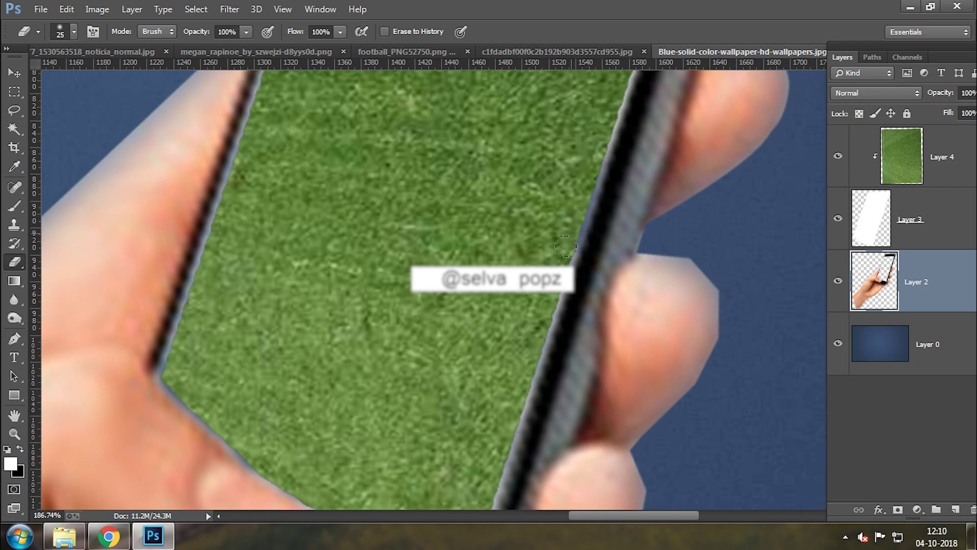
scroll(581, 309, "up", 3)
scroll(582, 308, "up", 2)
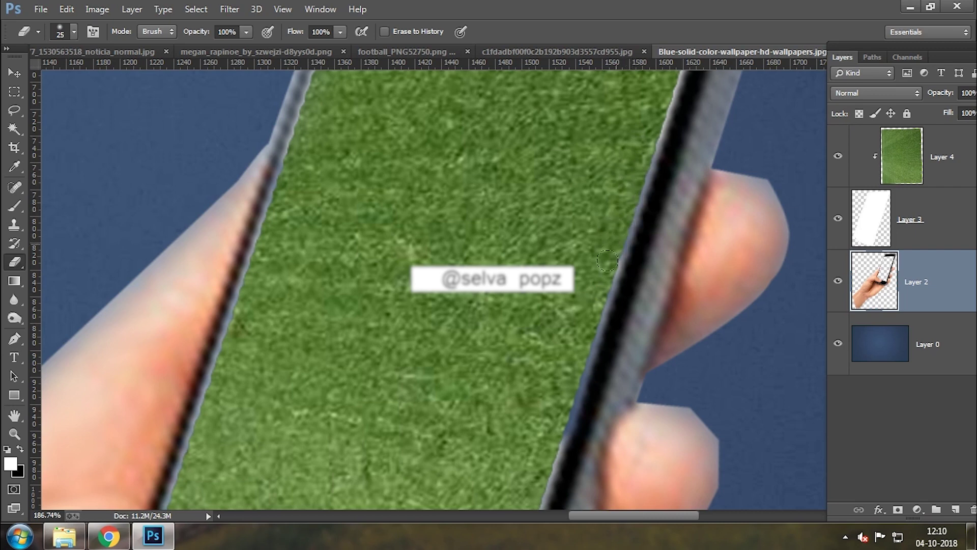
scroll(612, 278, "up", 2)
scroll(645, 207, "up", 4)
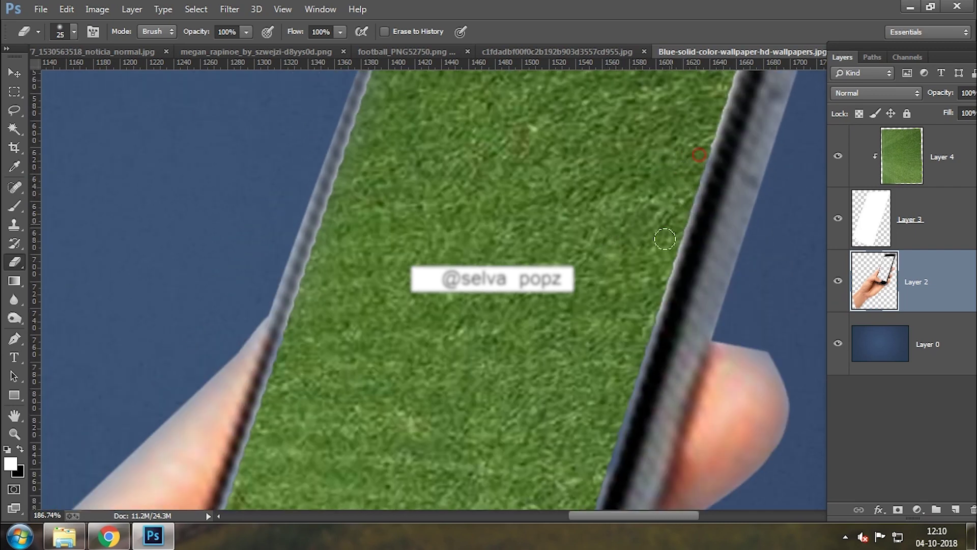
scroll(662, 255, "up", 3)
scroll(728, 162, "up", 2)
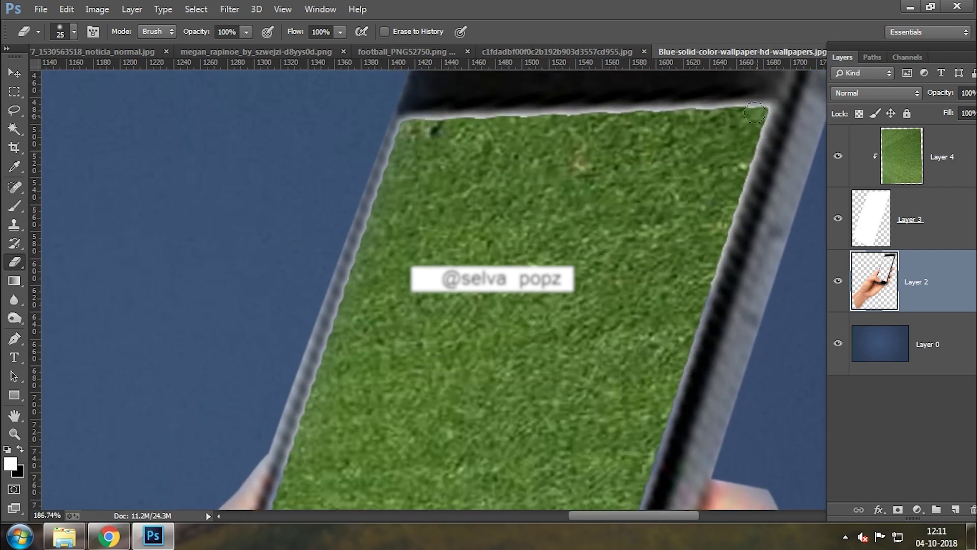
left_click_drag(756, 120, 698, 300)
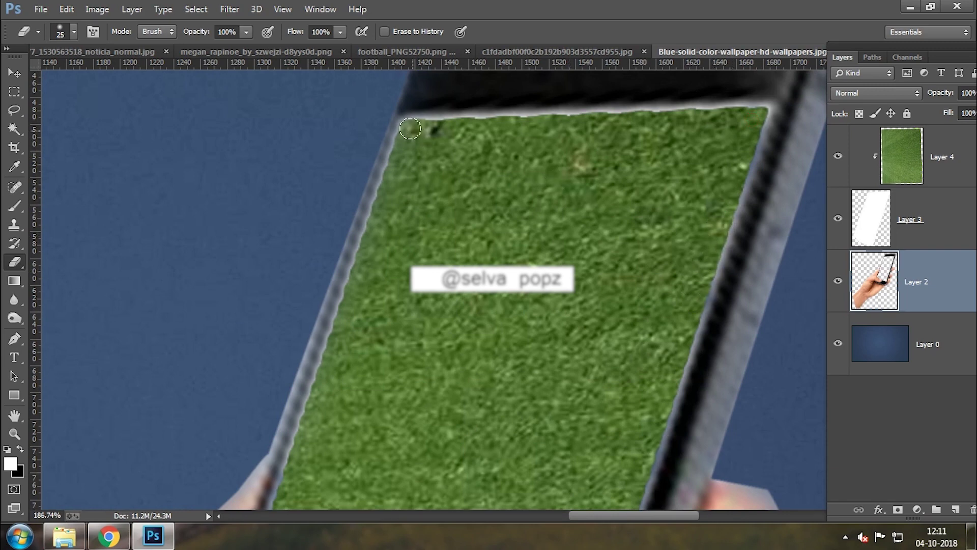
left_click_drag(411, 129, 731, 117)
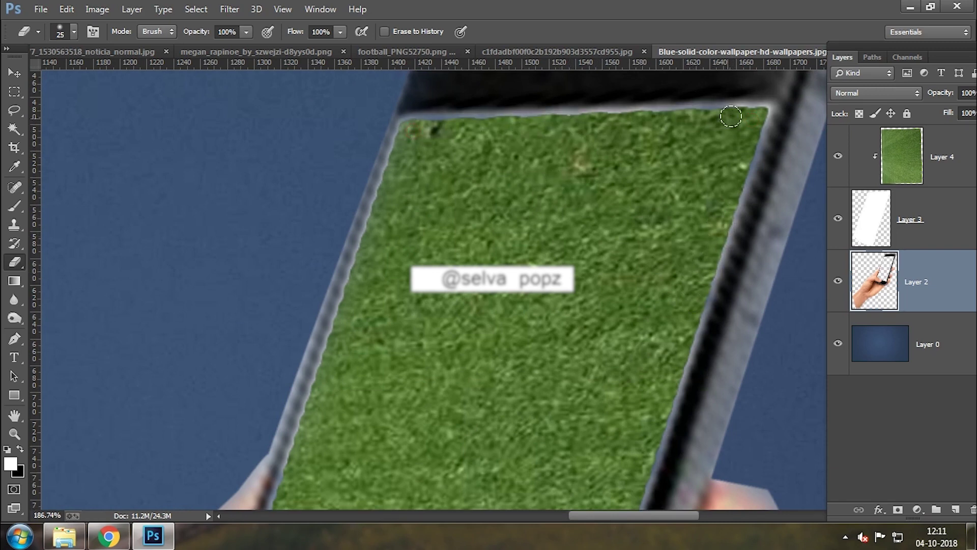
Resize the white screen shape on Layer 3 to fit the phone
key("ctrl+0")
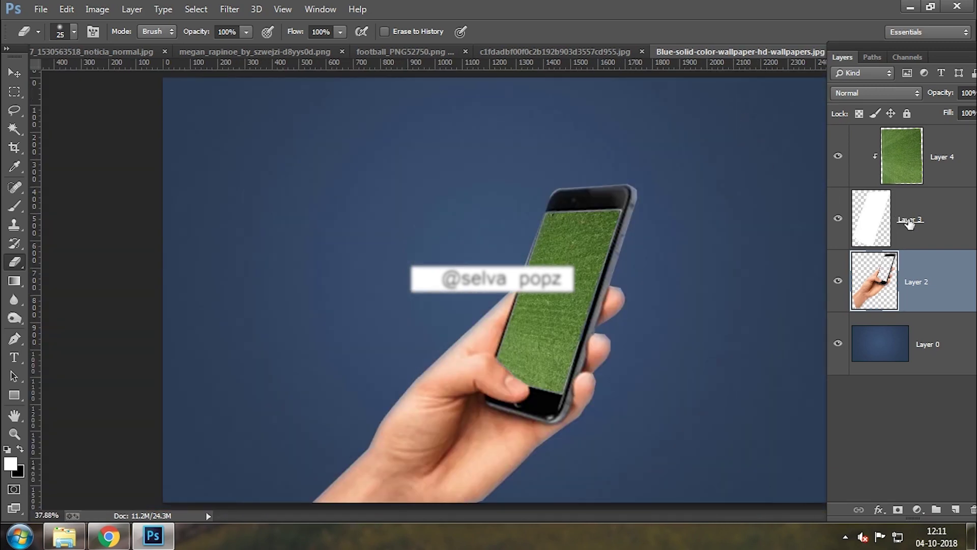
left_click(909, 224)
key("ctrl+t")
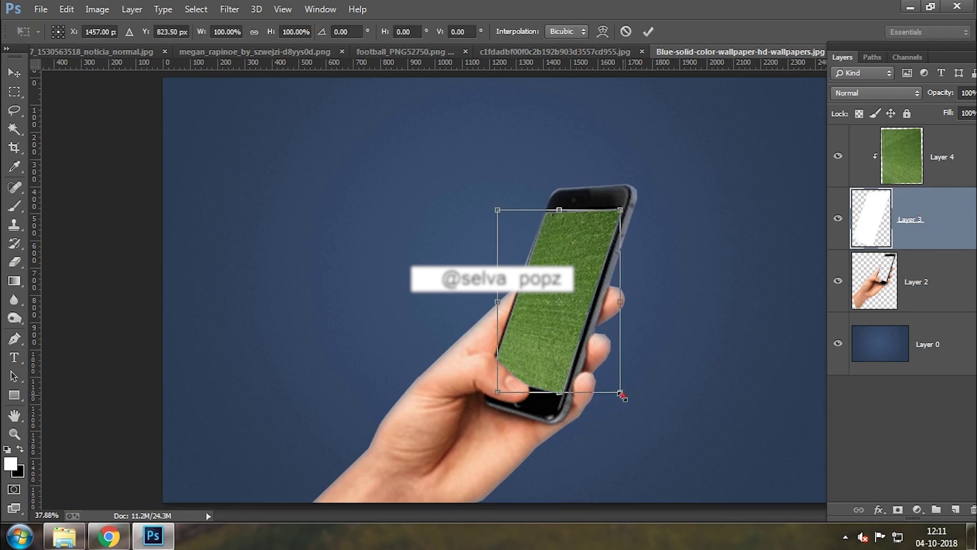
mouse_move(621, 395)
left_mouse_down()
mouse_move(639, 371)
mouse_move(632, 399)
left_mouse_up()
key("Return")
Select the soccer player's outline and bring it into the composite above Layer 4
key("e")
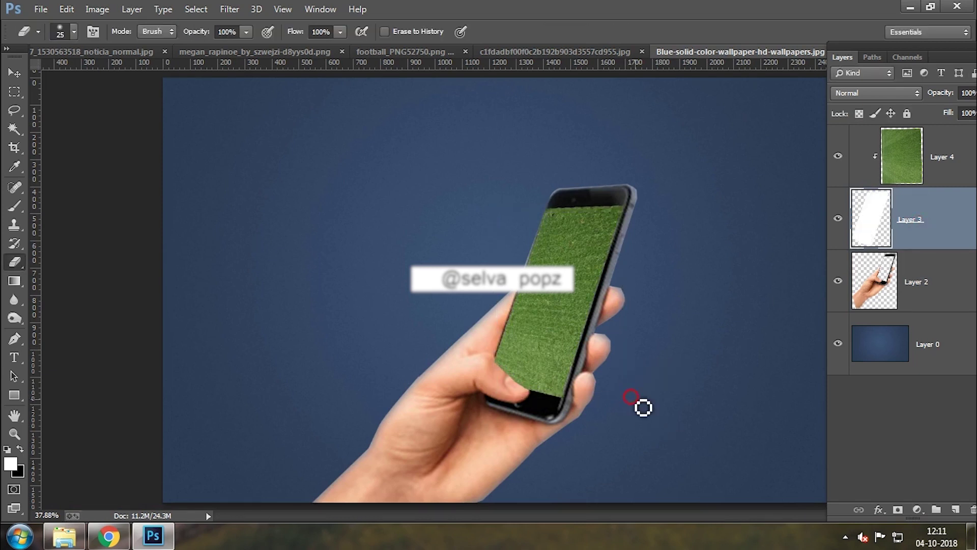
key("v")
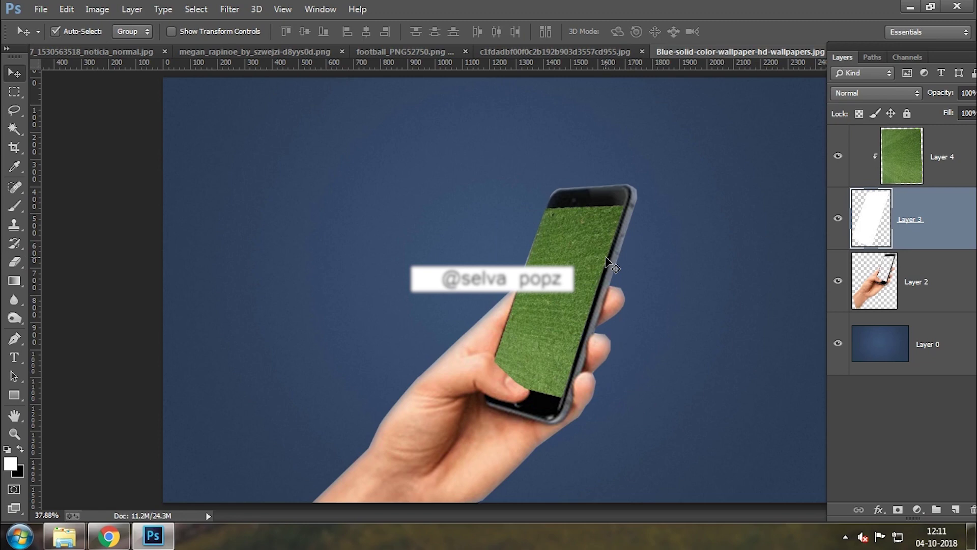
left_click(243, 53)
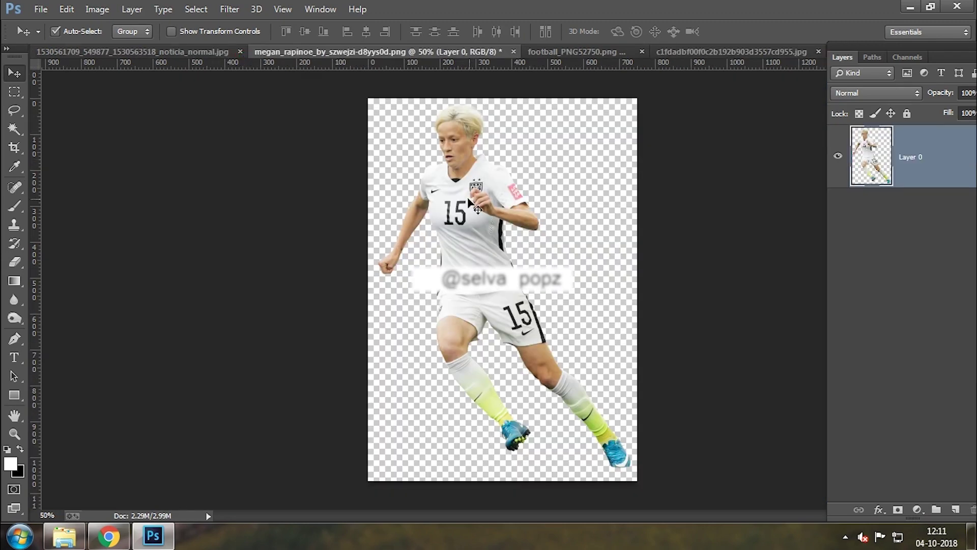
left_click(871, 162, "ctrl")
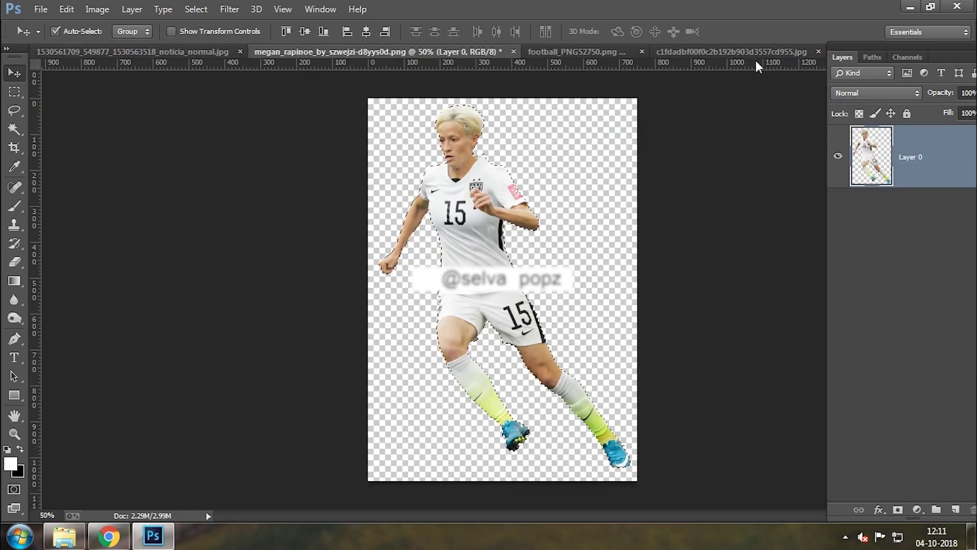
key("ctrl+Tab")
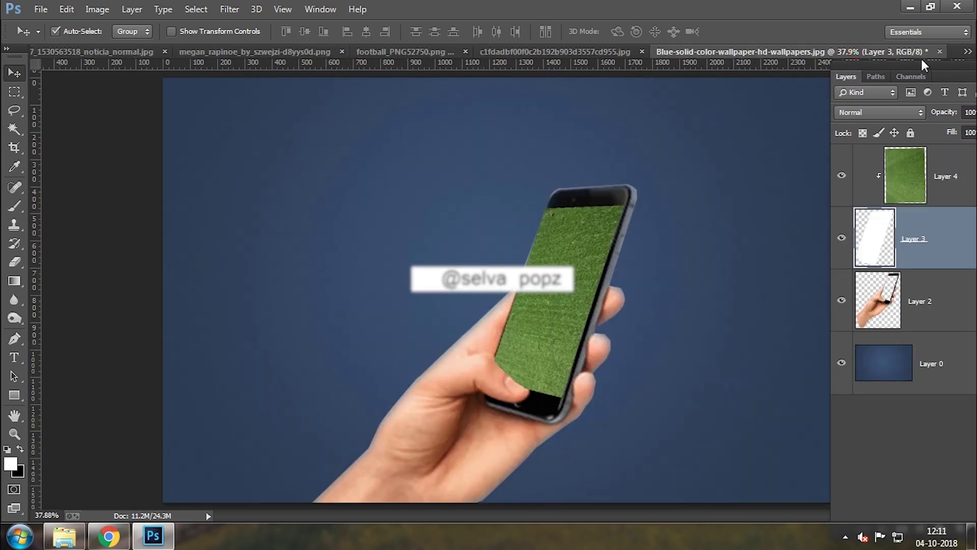
left_click(537, 291)
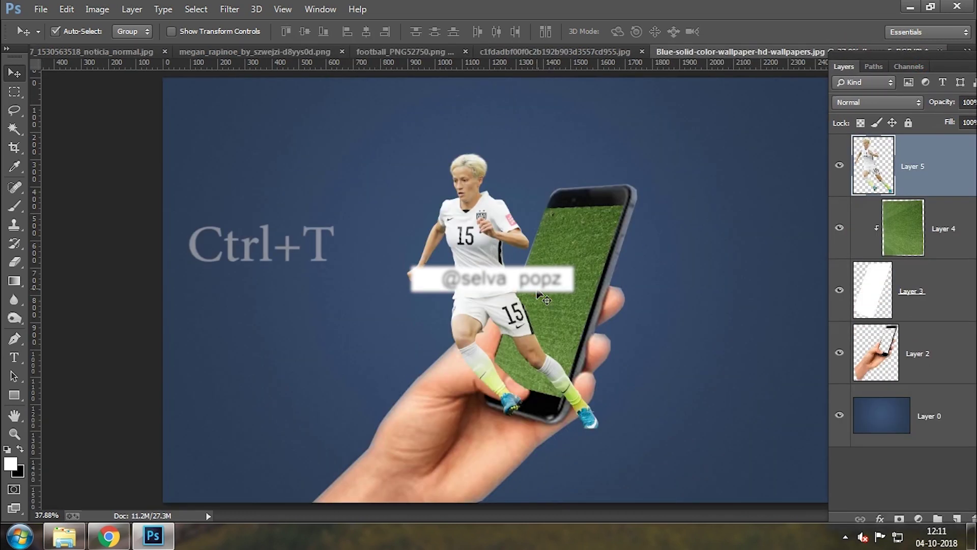
Try scaling, moving and tilting the pasted player, then cancel that transform
key("ctrl+t")
left_click_drag(599, 429, 556, 377)
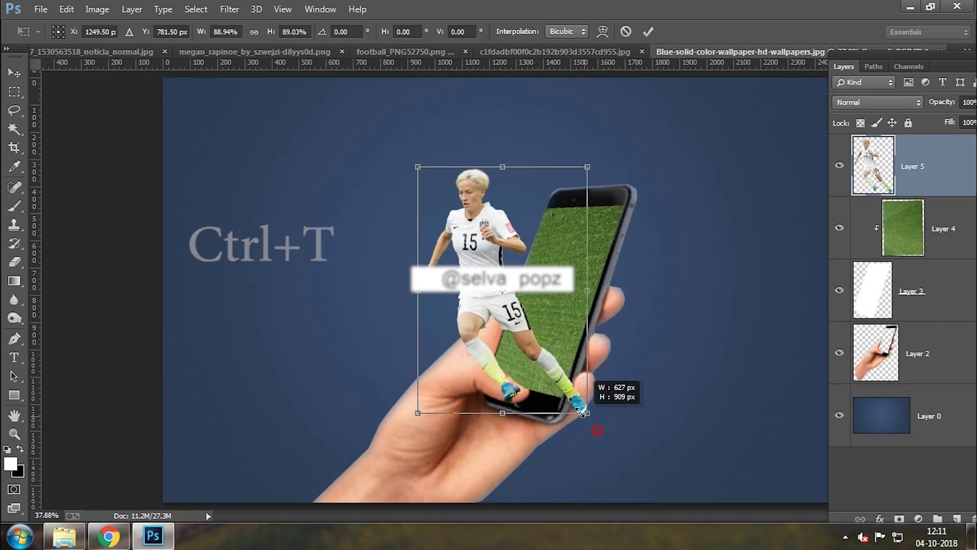
mouse_move(502, 267)
left_mouse_down()
mouse_move(532, 244)
mouse_move(532, 232)
left_mouse_up()
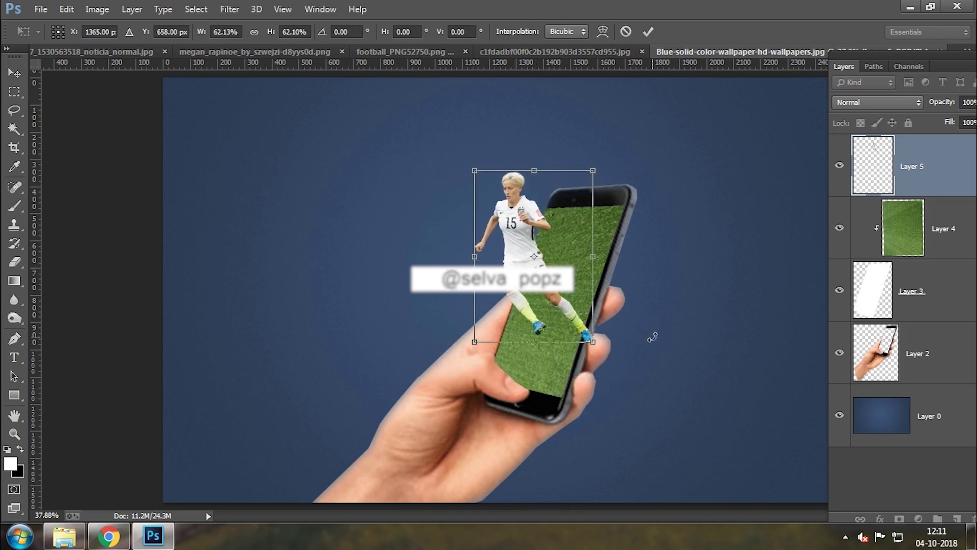
left_click_drag(650, 338, 630, 376)
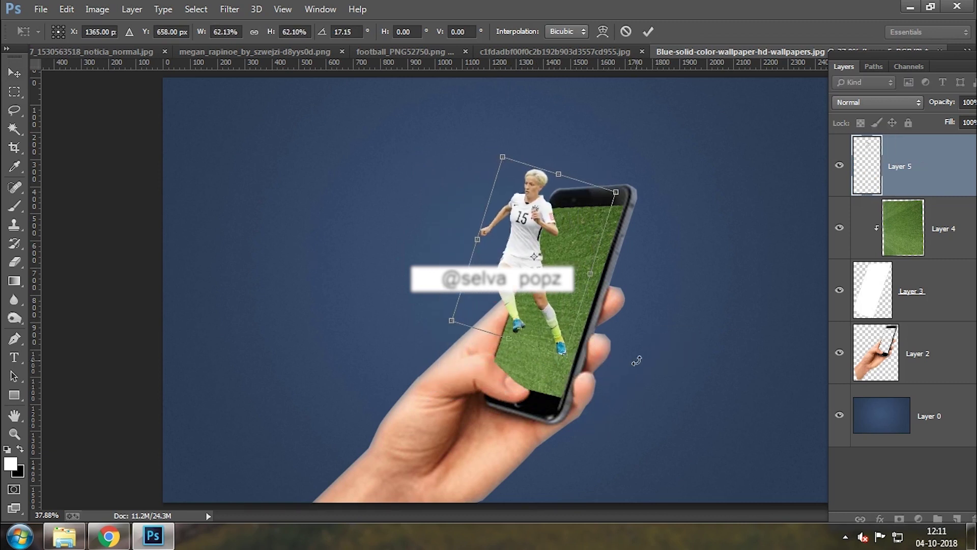
left_click_drag(637, 360, 661, 341)
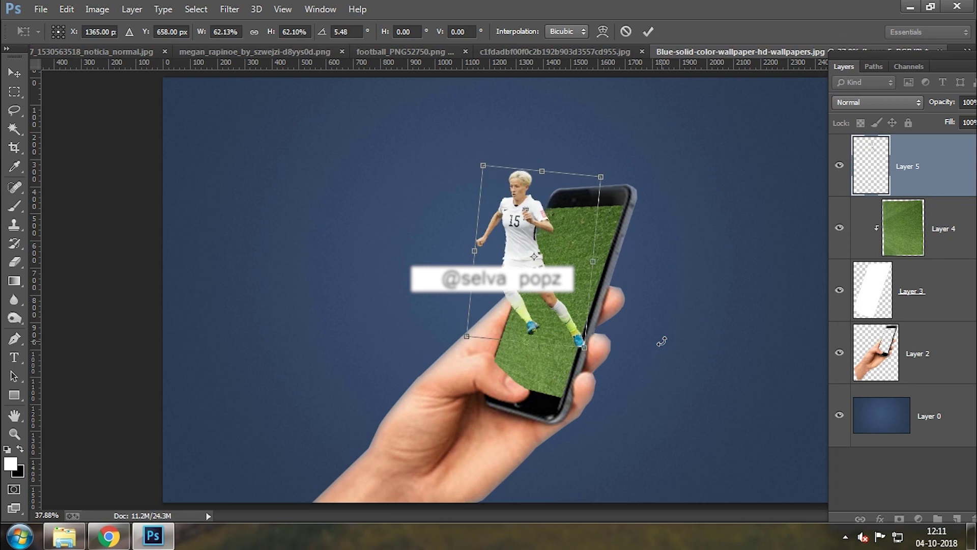
key("Escape")
Shrink the player to about 48% and stand her on the phone's grass screen
key("ctrl+t")
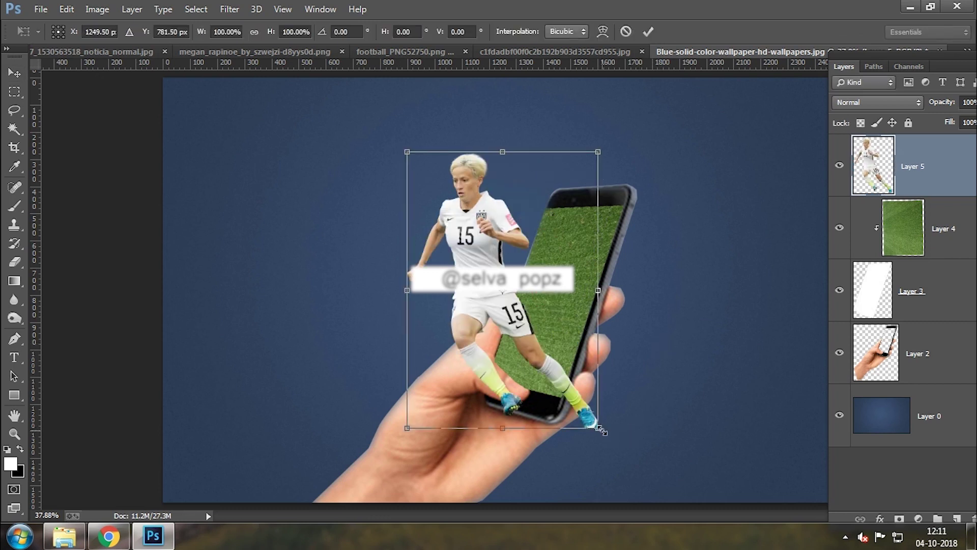
left_click_drag(600, 429, 554, 364)
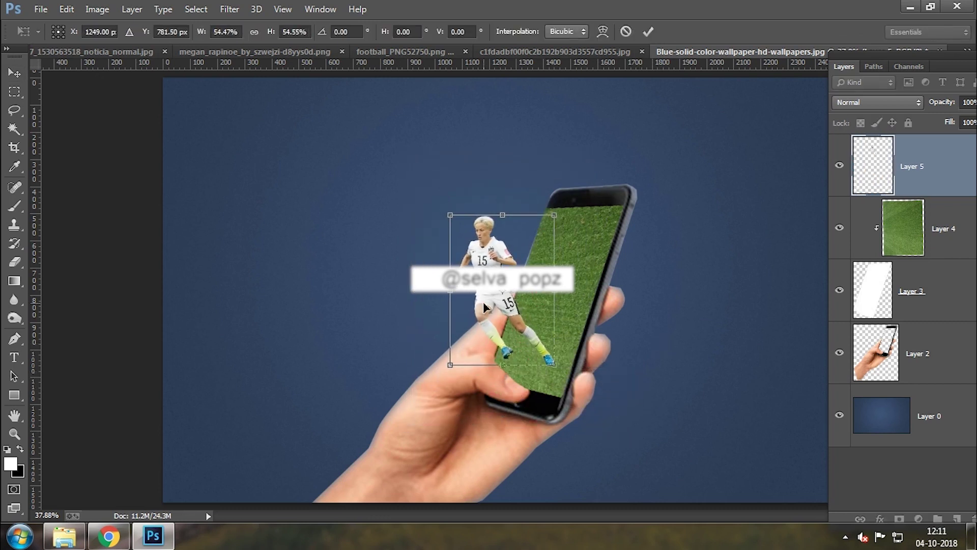
mouse_move(484, 306)
left_mouse_down()
mouse_move(552, 239)
mouse_move(578, 294)
left_mouse_up()
left_click_drag(586, 334, 579, 325)
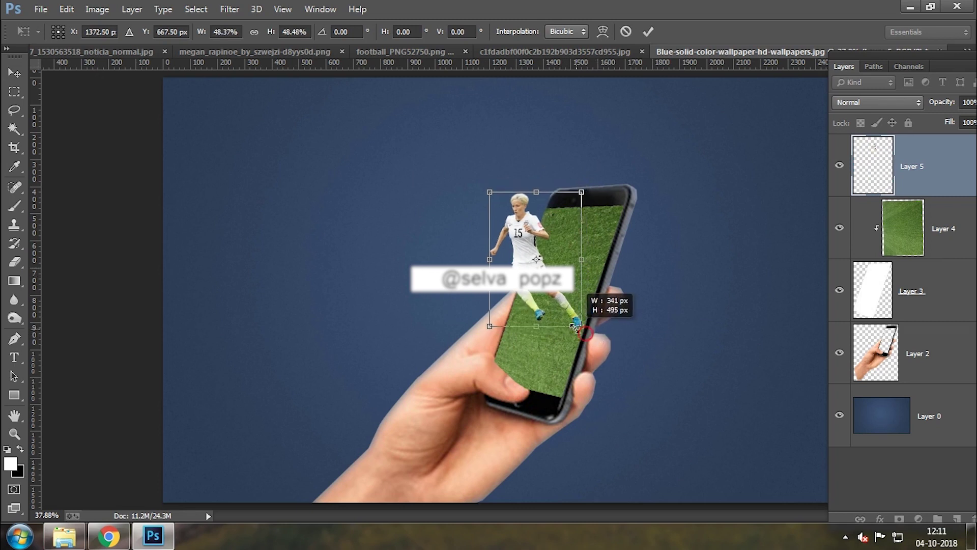
key("Return")
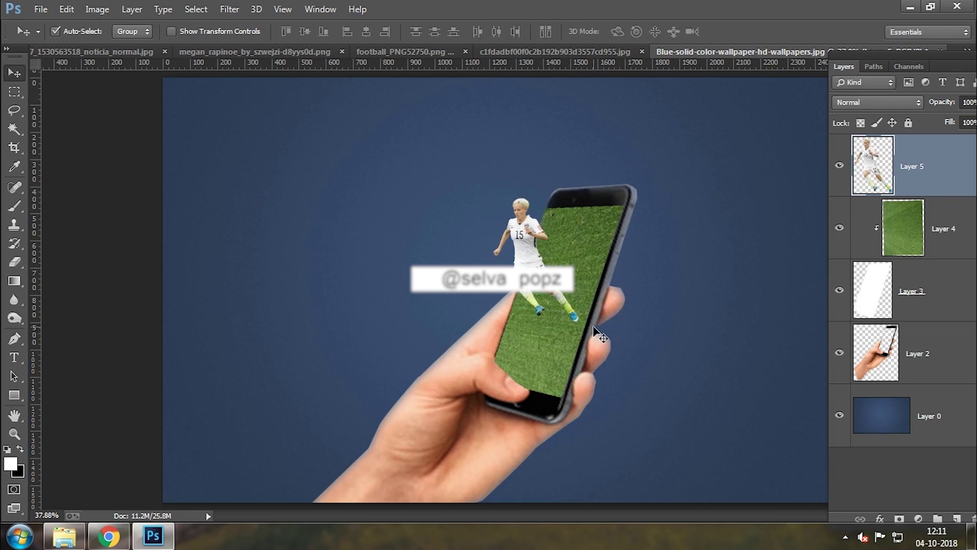
Nudge the player left and load the football's outline from its image document
key("Left")
key("Left")
key("Left")
key("Left")
key("Left")
key("Left")
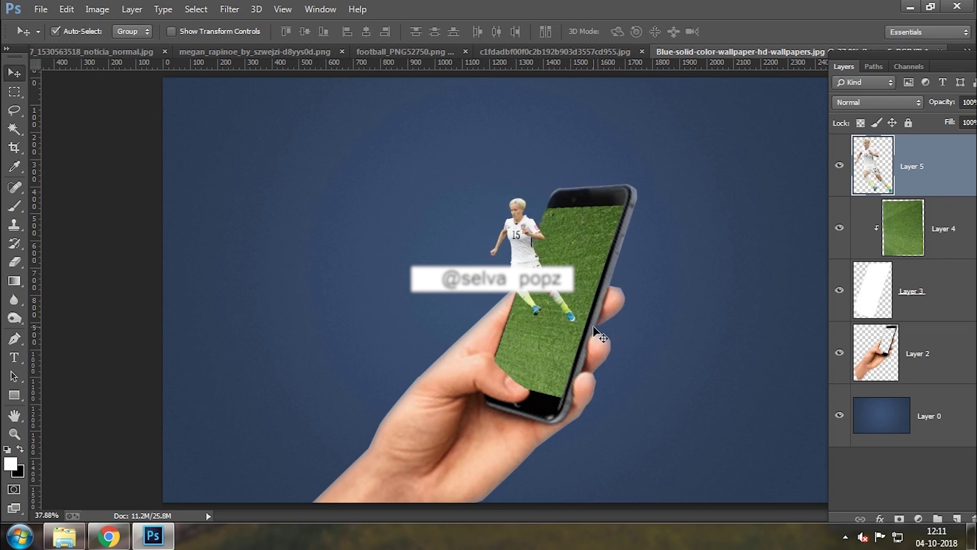
key("Left")
key("Left")
key("Left")
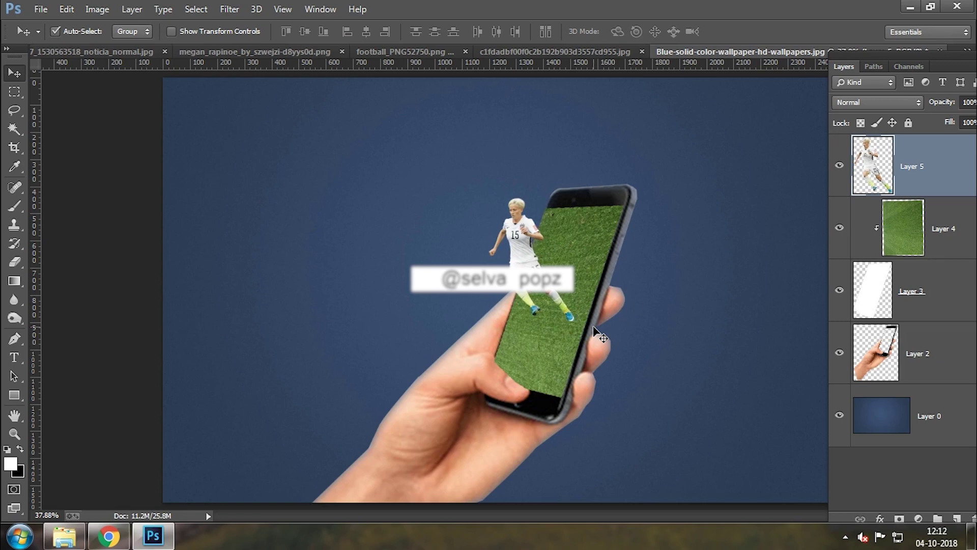
left_click(91, 51)
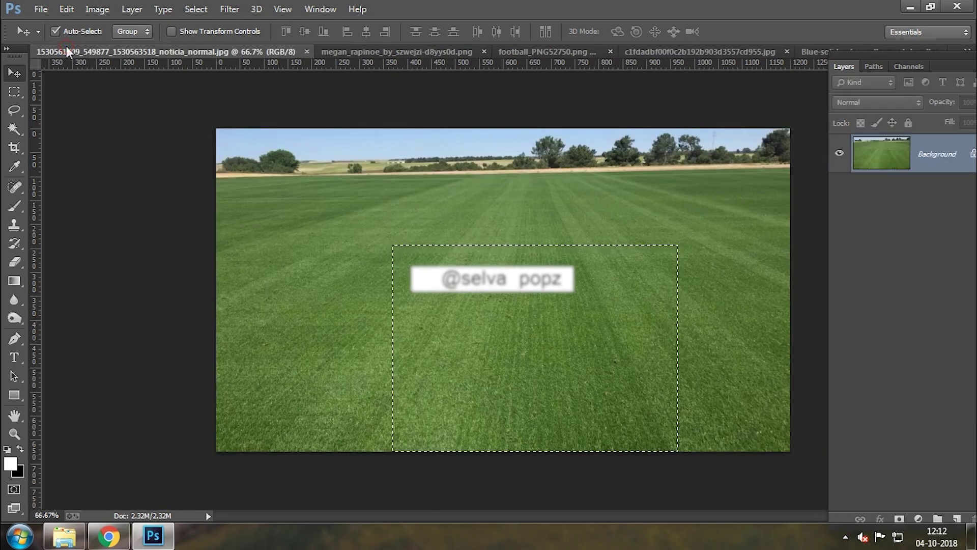
left_click(557, 52)
left_click(888, 172, "ctrl")
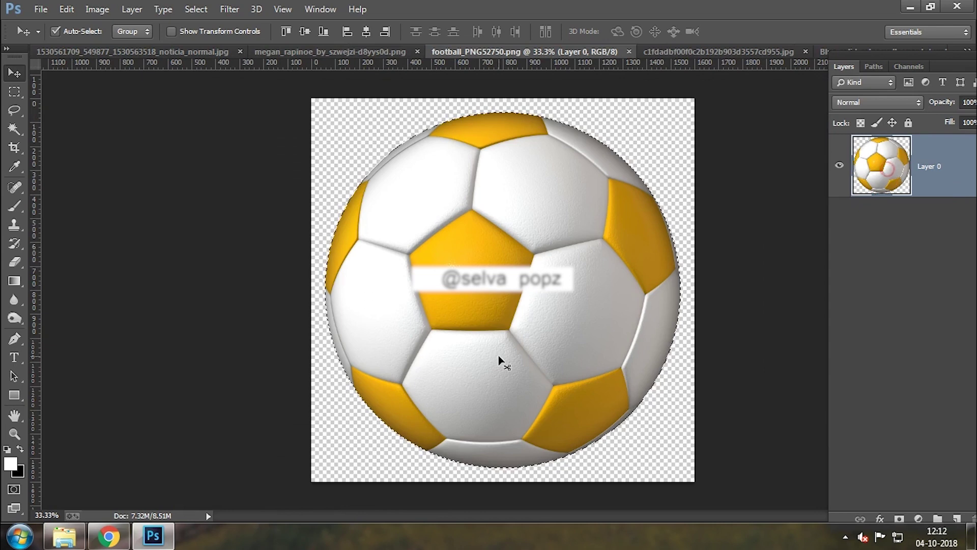
left_click(824, 53)
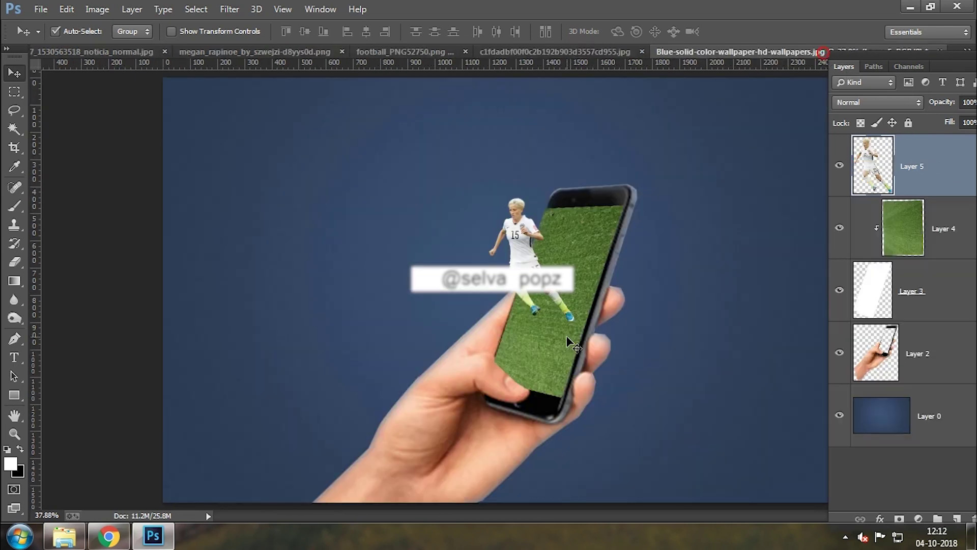
Paste the football into the phone composite above the player layer
left_click(544, 348)
left_click(931, 145)
left_click(466, 356)
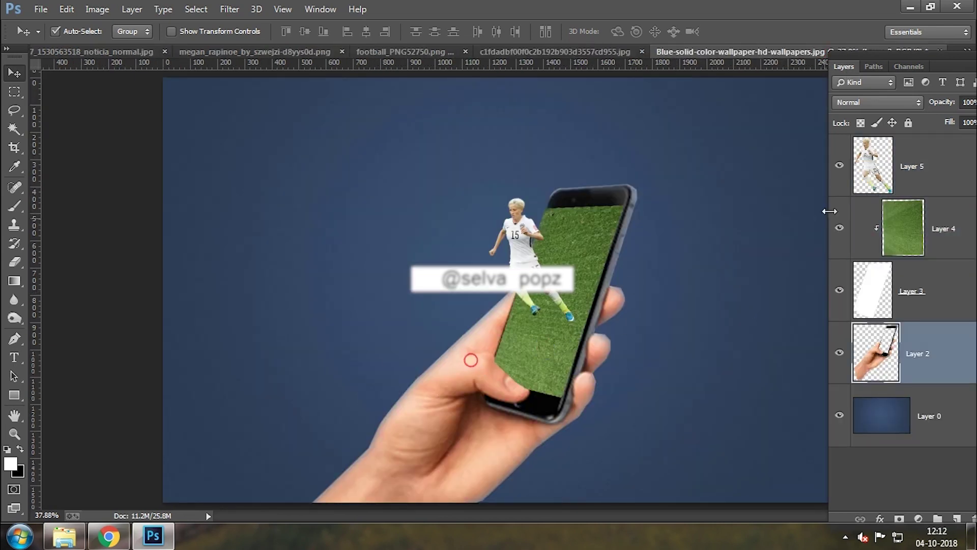
left_click(934, 165)
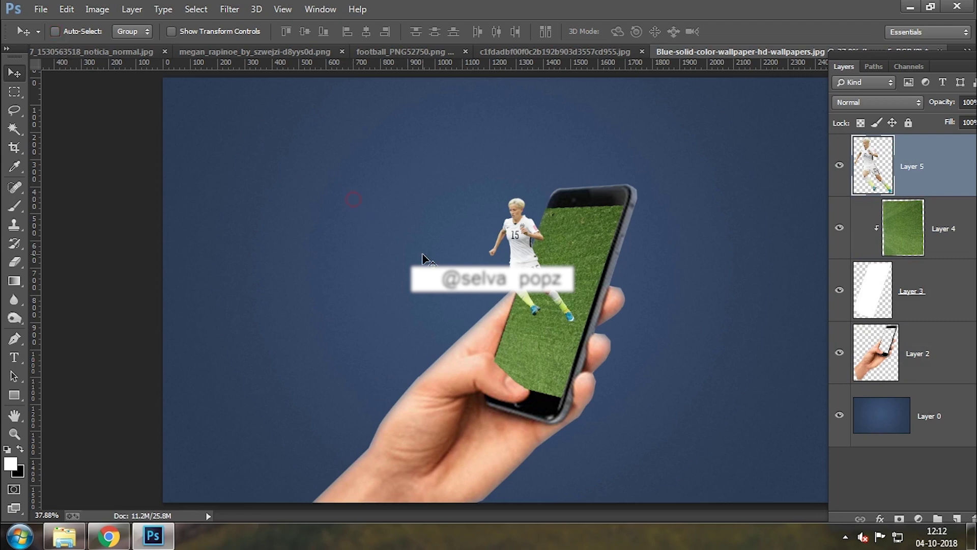
key("ctrl+v")
Shrink the football to about 101 by 102 px and move it onto the grass
key("ctrl+t")
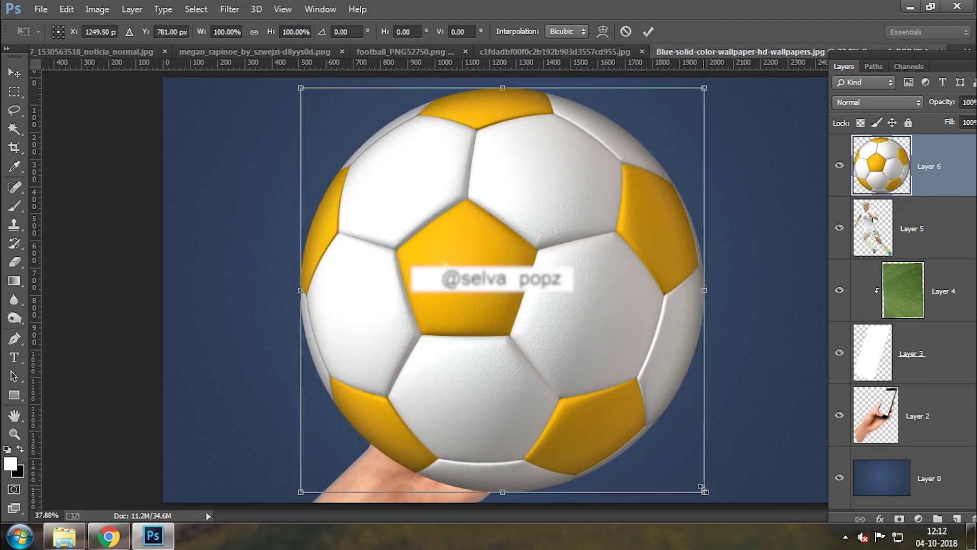
left_click_drag(703, 490, 494, 325)
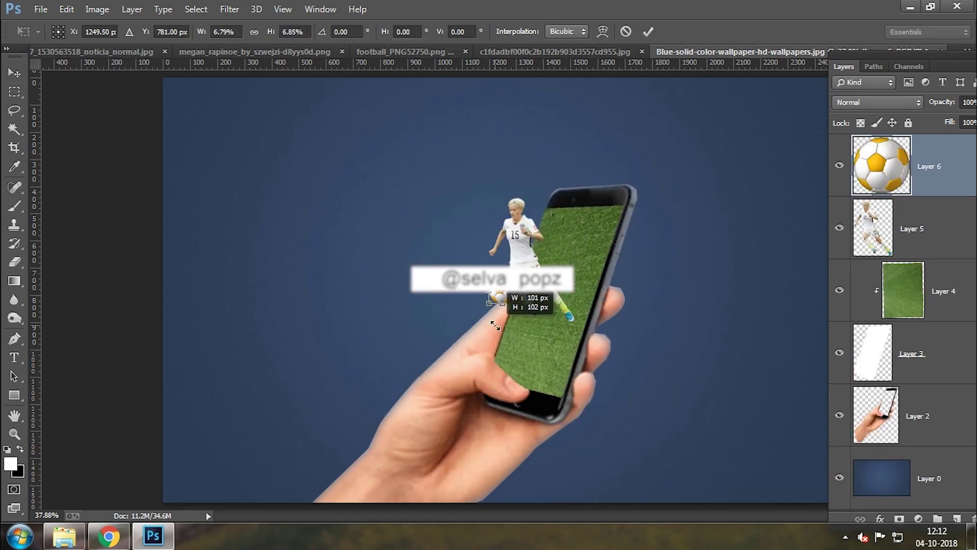
key("Return")
left_click_drag(502, 297, 533, 337)
key("ctrl+t")
key("Return")
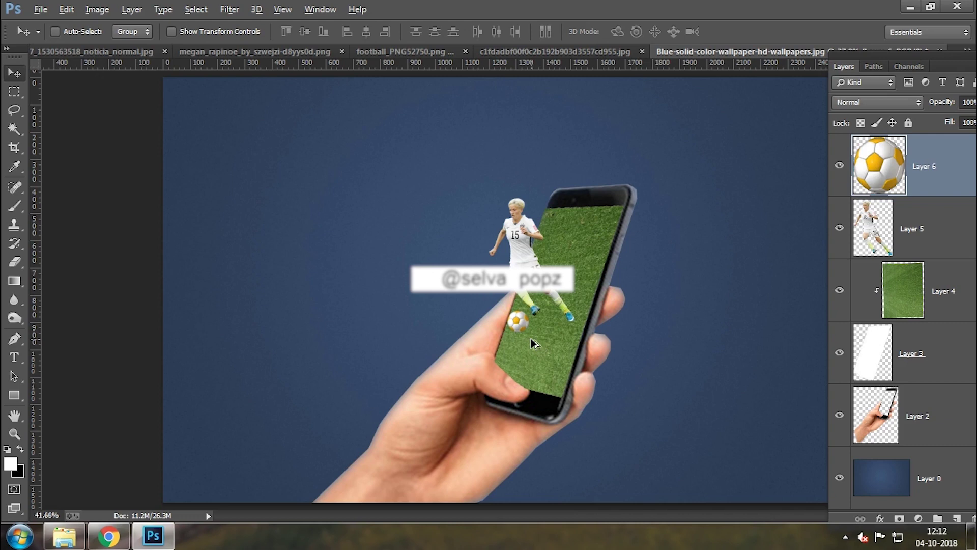
Scale the football down a little more and nudge it upward
scroll(532, 343, "up", 2)
scroll(532, 342, "up", 3)
scroll(532, 343, "up", 2)
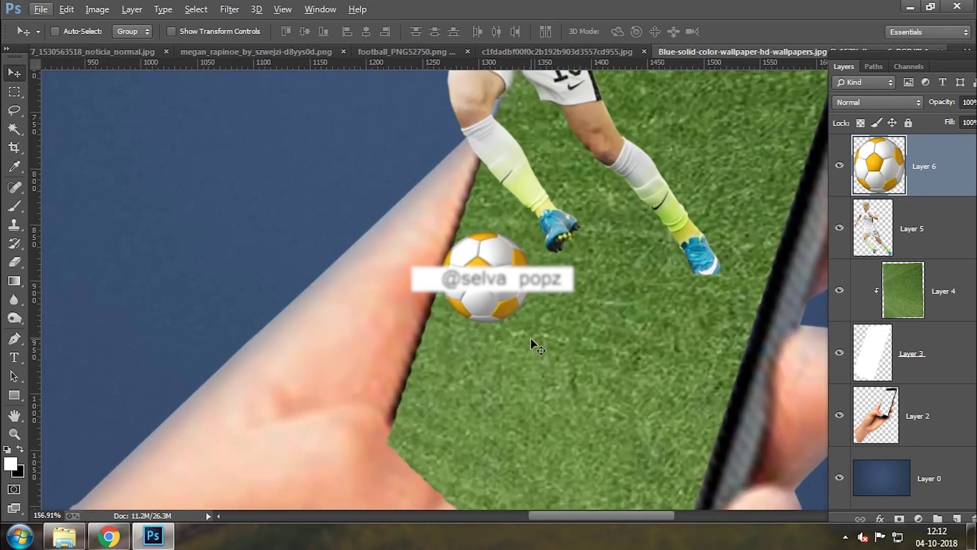
key("ctrl+t")
left_click_drag(529, 322, 512, 312)
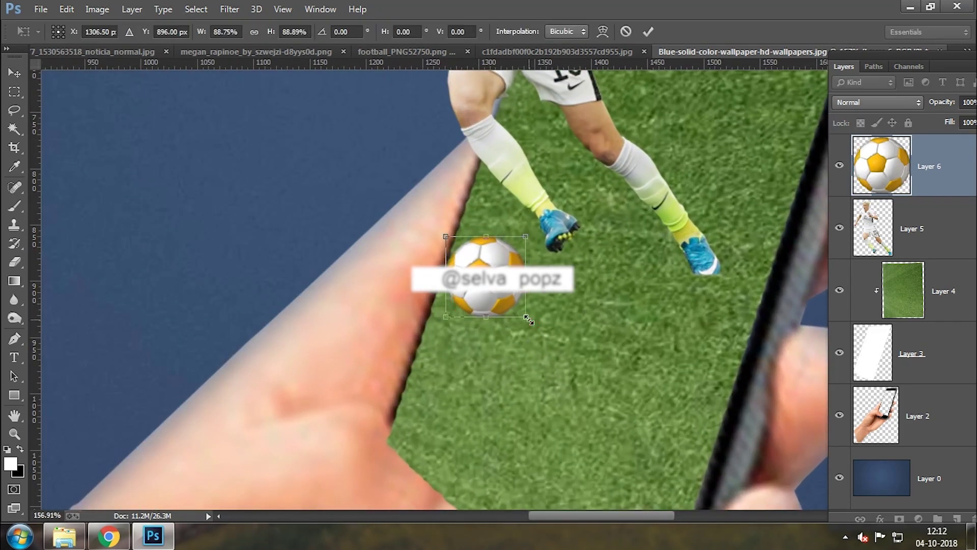
key("Return")
scroll(529, 323, "down", 7)
key("Up")
key("Up")
key("Up")
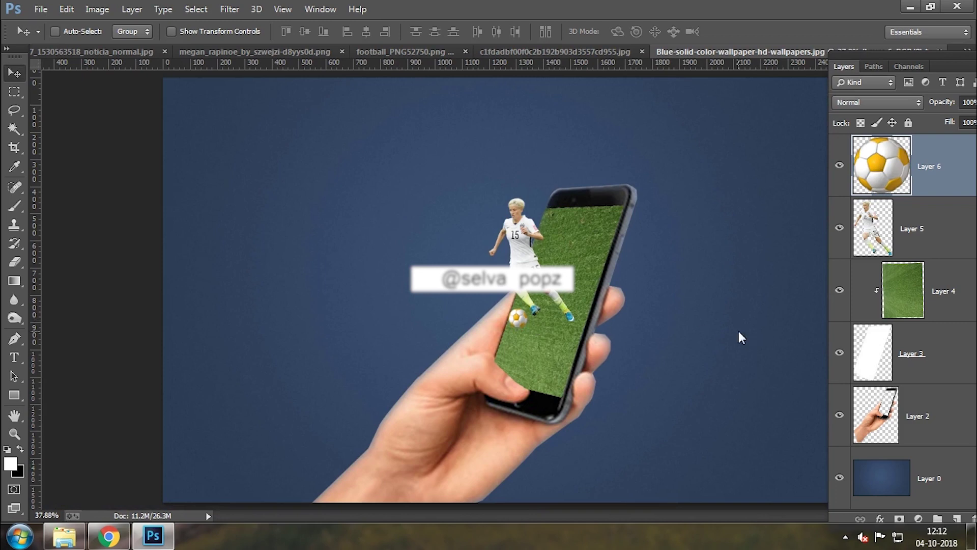
Shrink the ball to about 83% and place it beside the player's boot
key("ctrl+t")
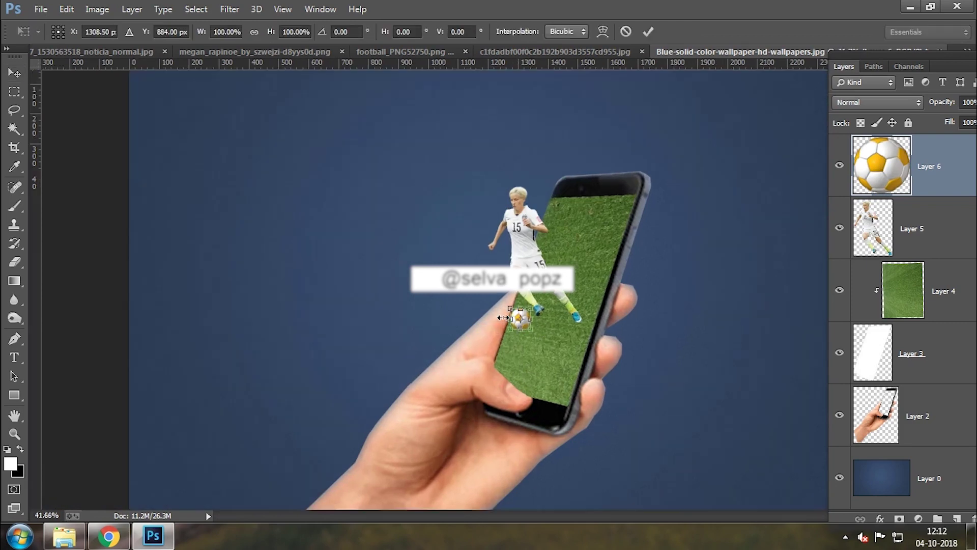
scroll(502, 316, "up", 6)
scroll(503, 316, "up", 3)
scroll(503, 316, "up", 1)
scroll(503, 316, "up", 1)
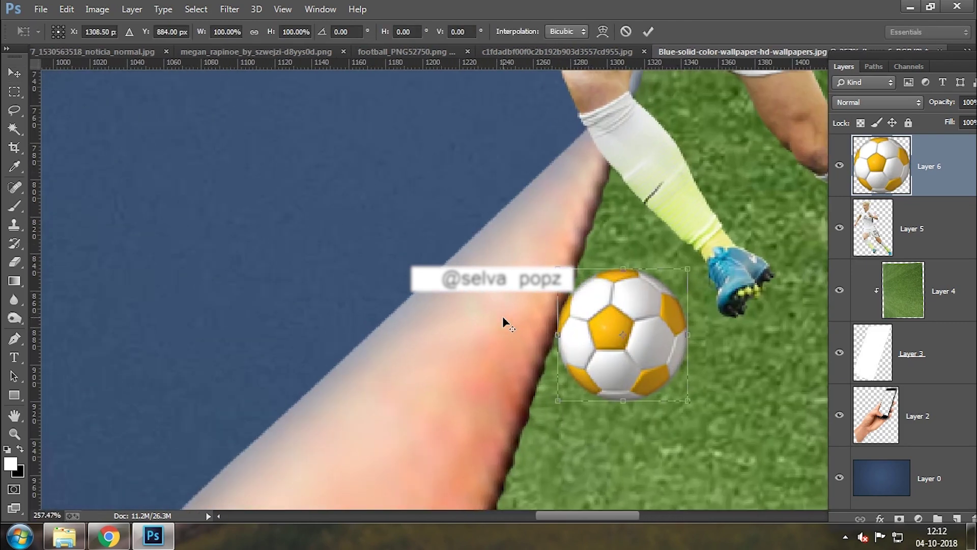
left_click_drag(688, 400, 676, 396)
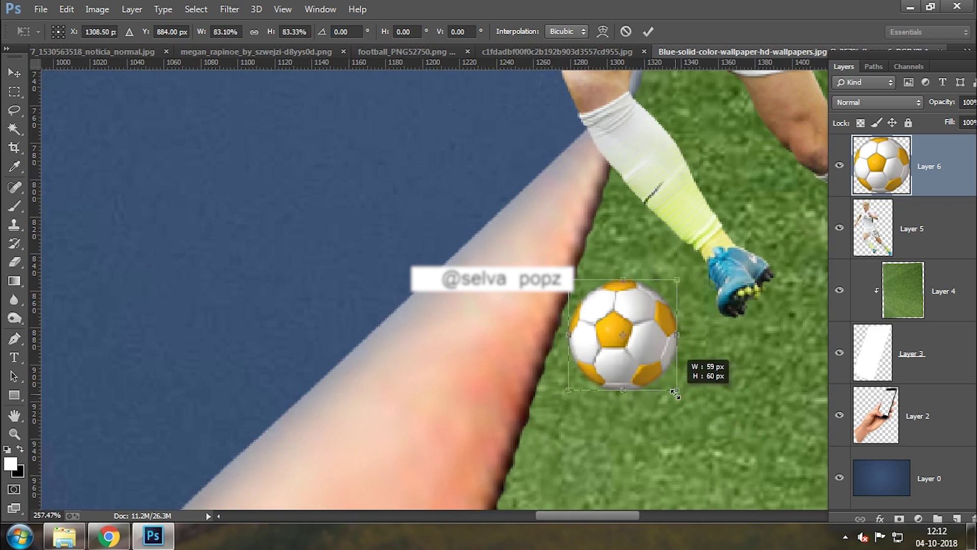
left_click_drag(636, 364, 655, 351)
key("Return")
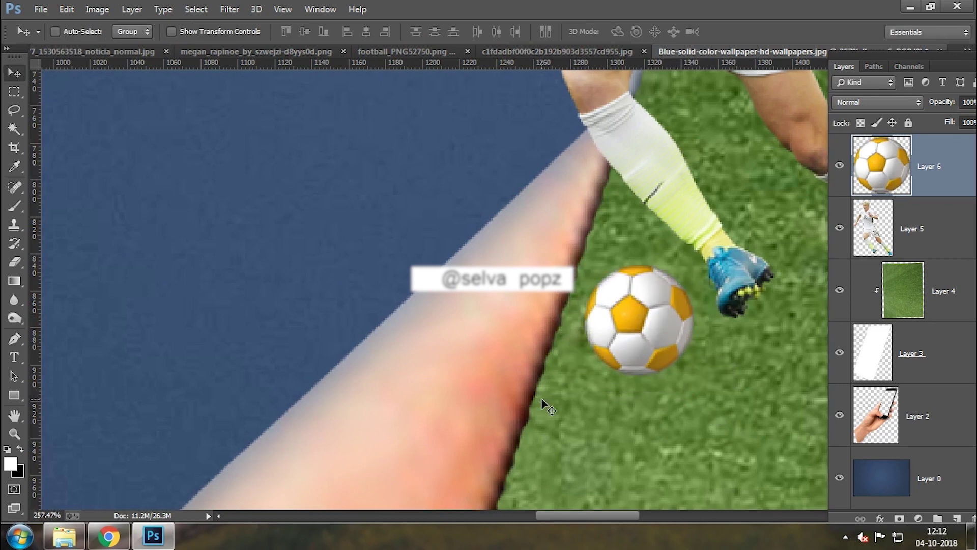
key("ctrl+0")
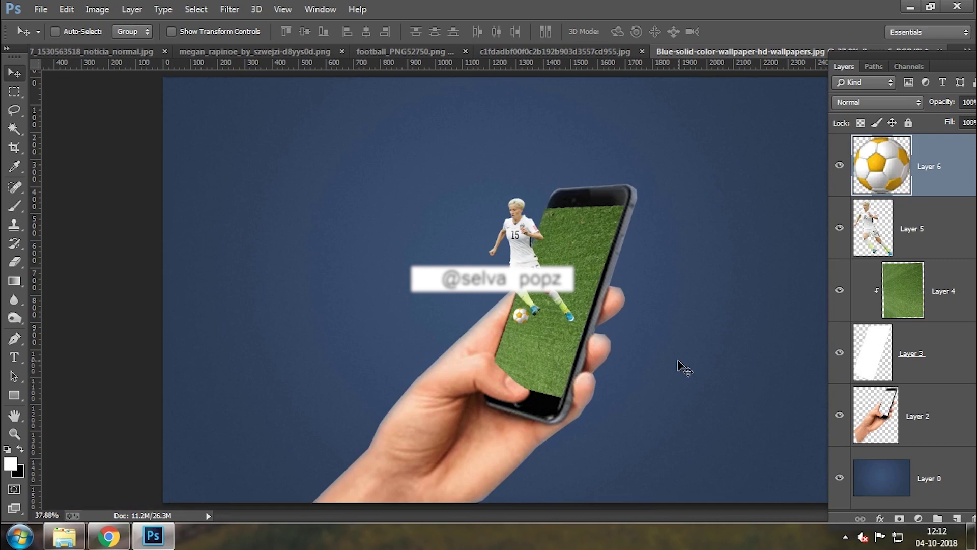
Add a new empty layer and zoom in on the player's feet and ball
key("ctrl+shift+alt+n")
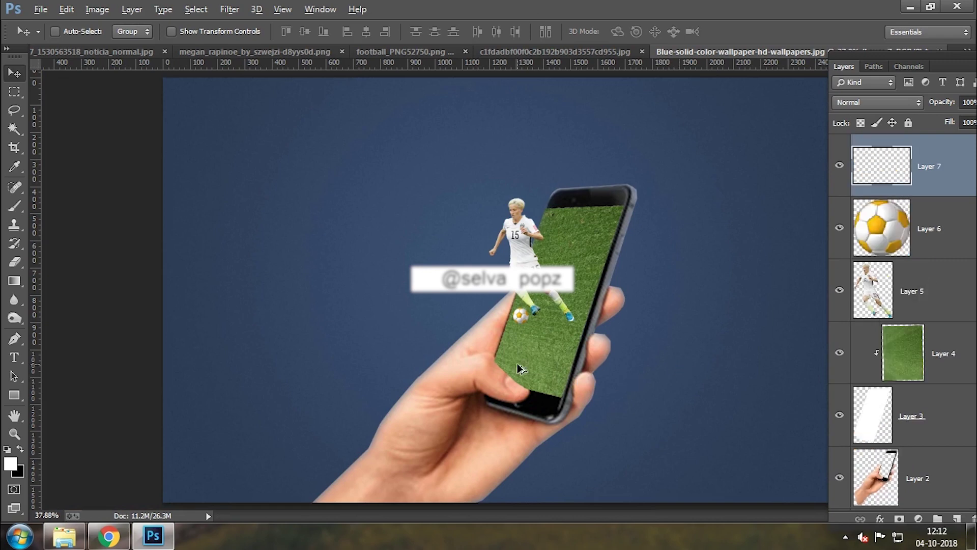
scroll(517, 364, "up", 3)
scroll(539, 350, "up", 3)
left_click_drag(650, 261, 543, 307)
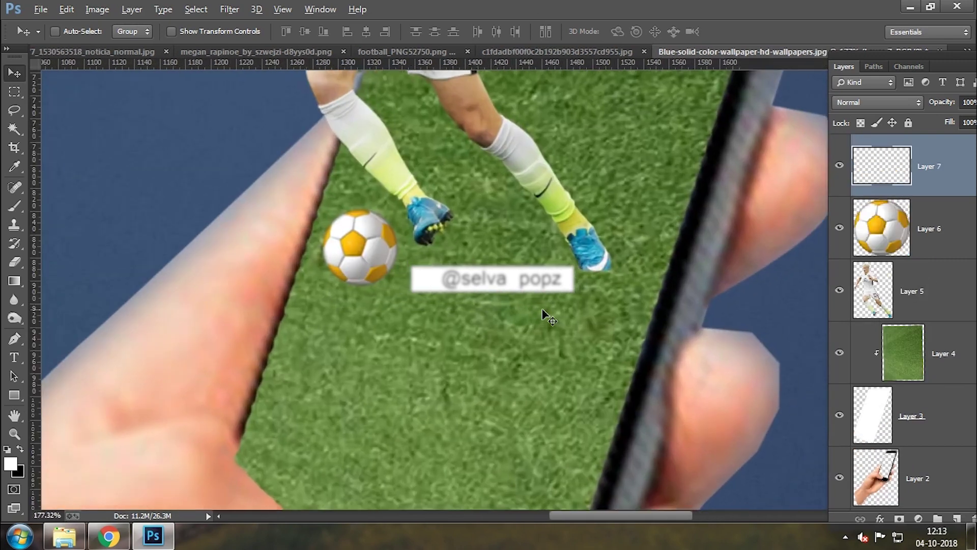
scroll(543, 310, "up", 1)
Set up a 12 px black brush at 66% opacity for soft shadows
key("b")
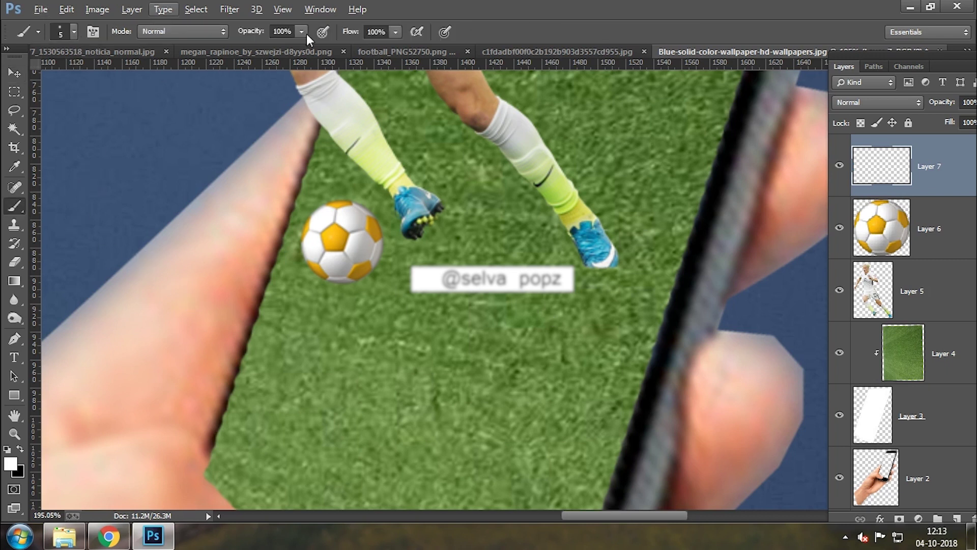
left_click(74, 34)
left_click(97, 75)
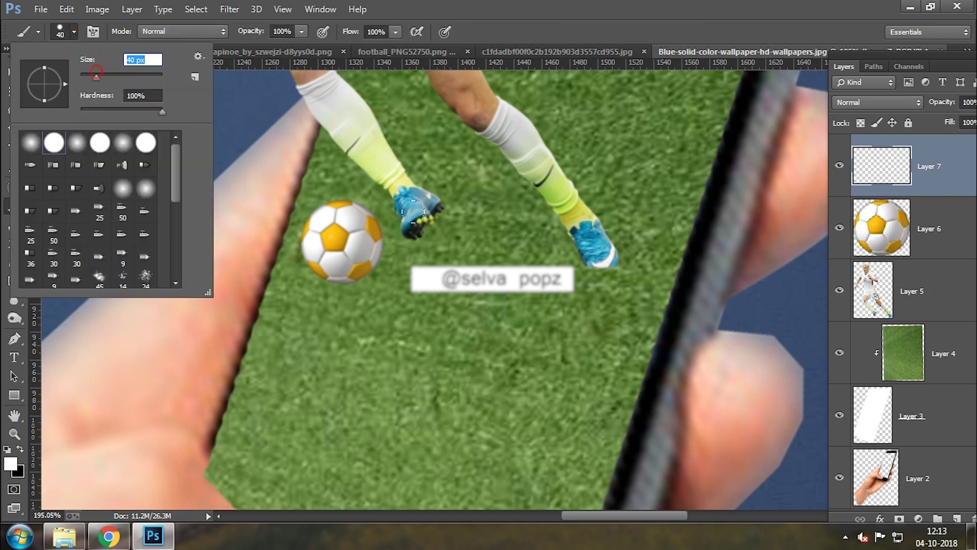
left_click(84, 75)
left_click(292, 304)
key("ctrl+z")
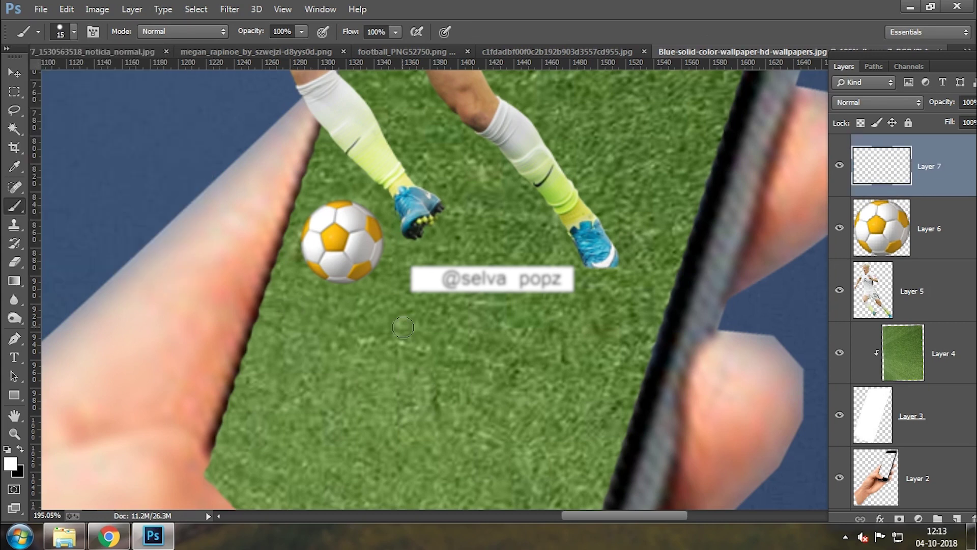
key("x")
left_click(10, 463)
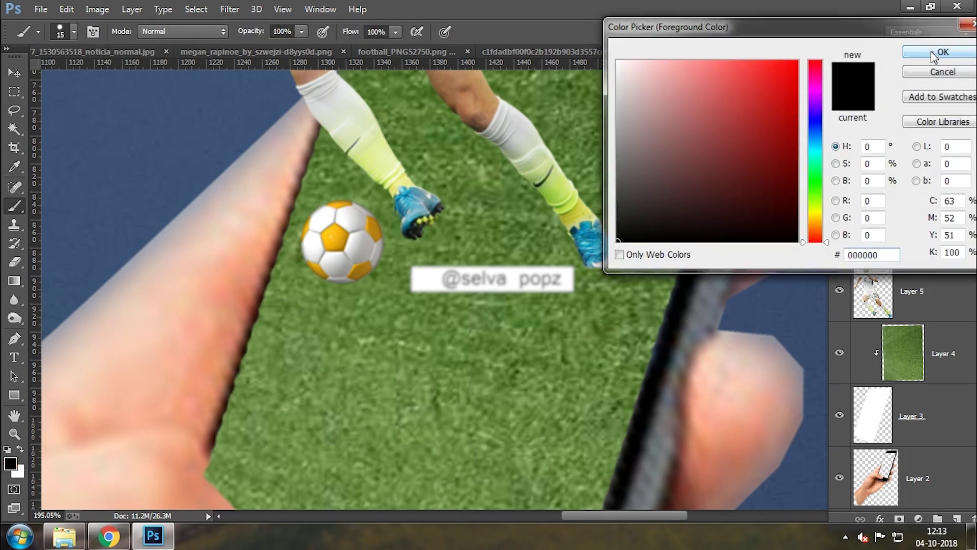
left_click(940, 26)
left_click_drag(257, 33, 238, 34)
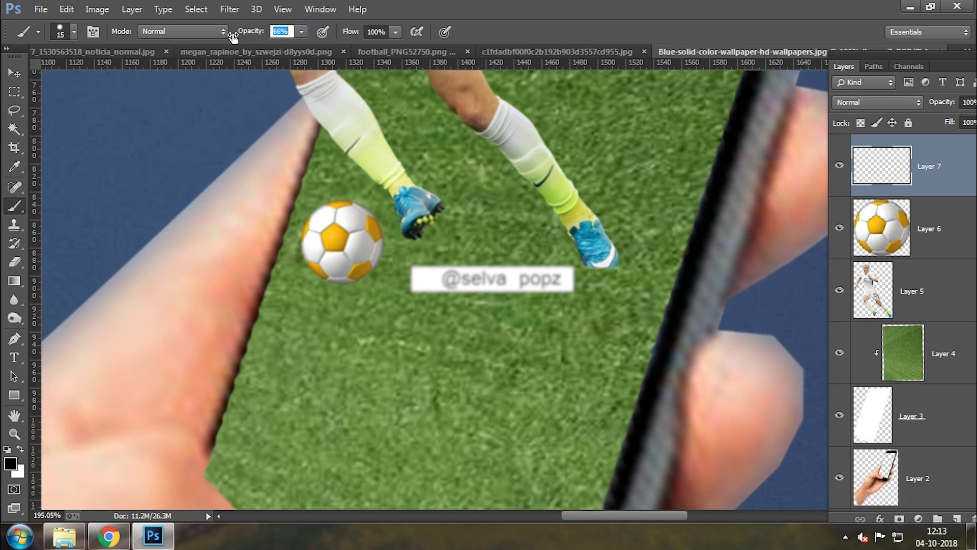
On a new layer above the grass, paint black shadows under both boots
left_click(957, 353)
key("ctrl+shift+alt+n")
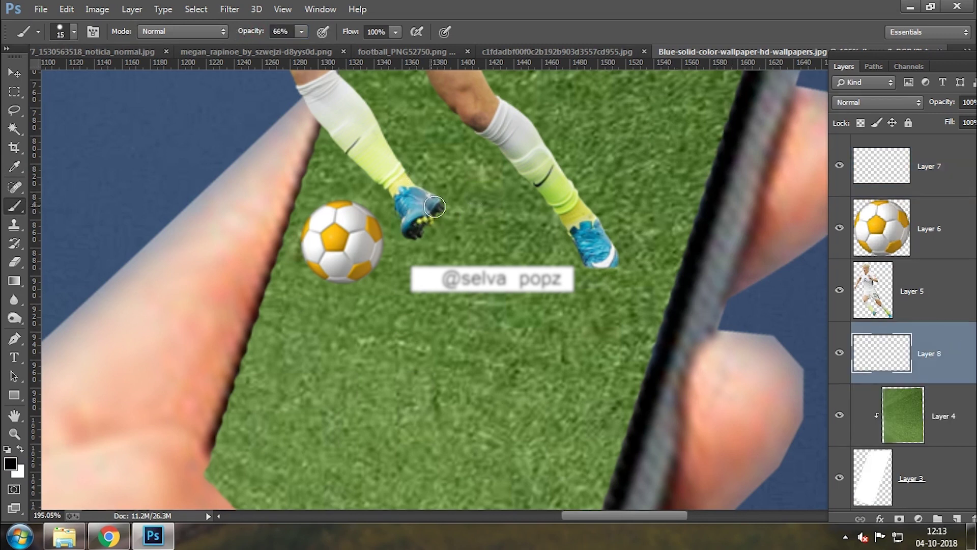
left_click_drag(434, 206, 413, 238)
key("ctrl+z")
left_click(73, 32)
double_click(81, 144)
left_click_drag(446, 206, 413, 249)
left_click_drag(564, 231, 605, 230)
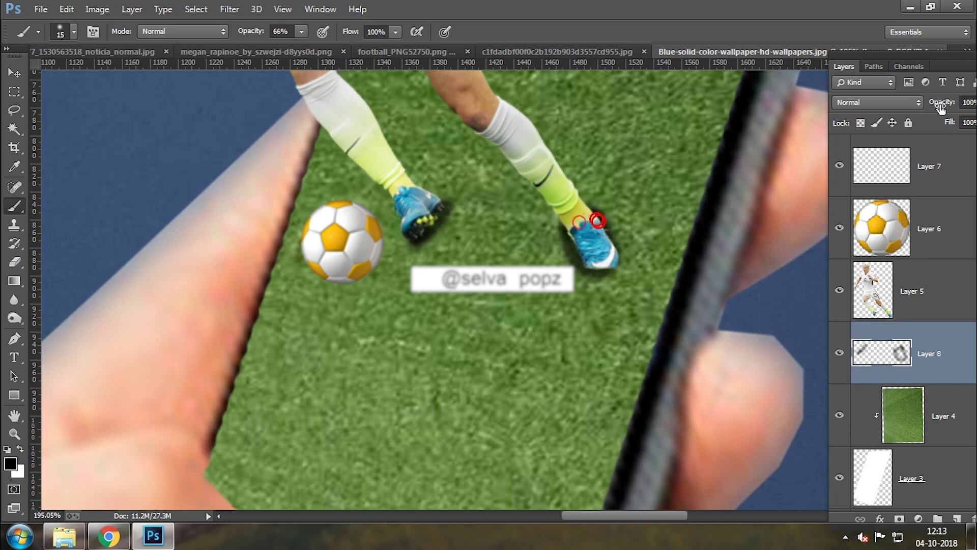
Fade the boot-shadow layer to 24% opacity
mouse_move(938, 102)
left_mouse_down()
mouse_move(950, 104)
mouse_move(915, 106)
left_mouse_up()
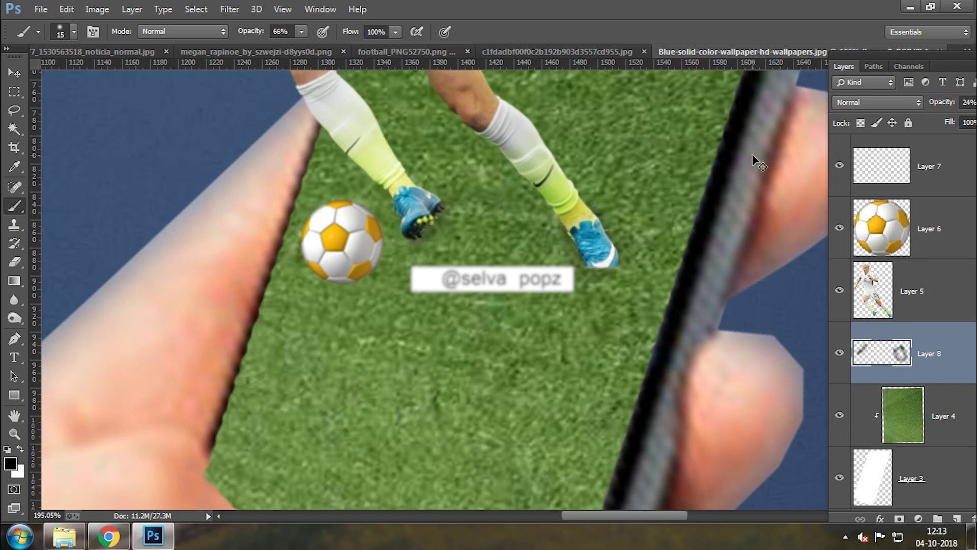
key("ctrl+1")
key("ctrl+0")
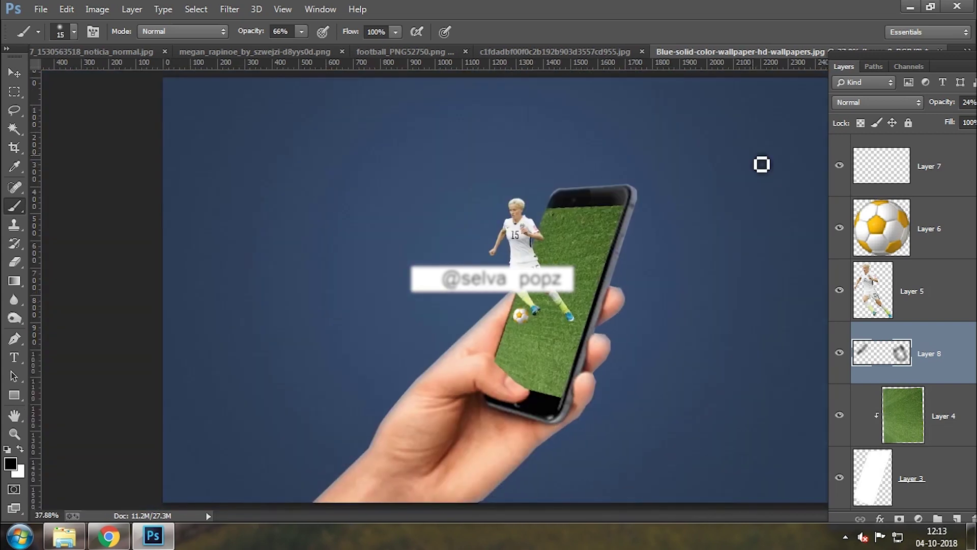
scroll(577, 289, "up", 8, "alt")
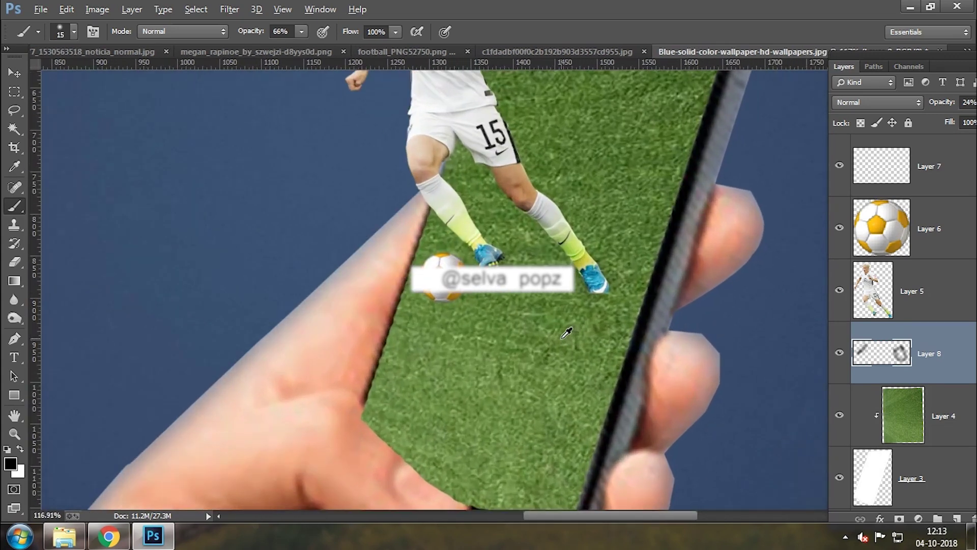
scroll(567, 333, "down", 4, "alt")
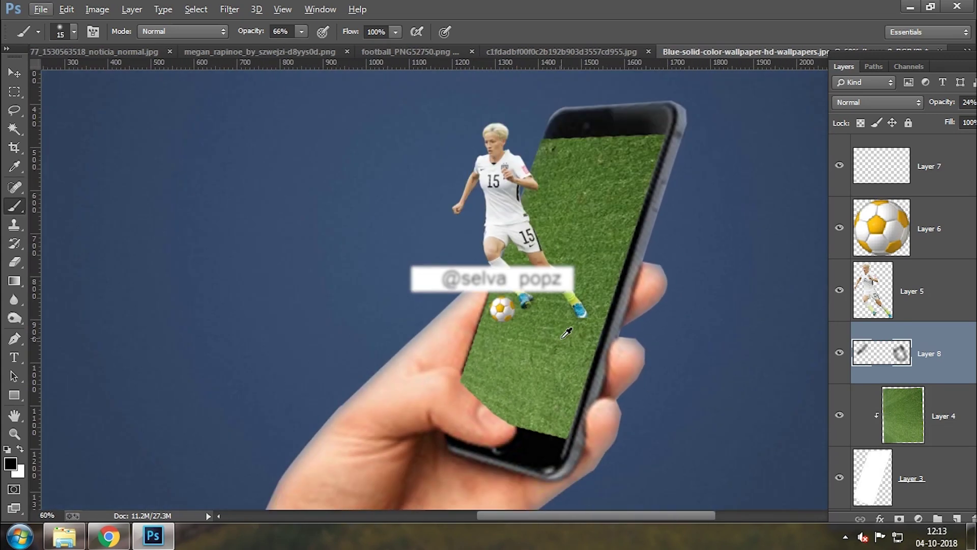
Duplicate Layer 5 and fill the player's outline on the original with black
left_click(940, 296)
key("ctrl+j")
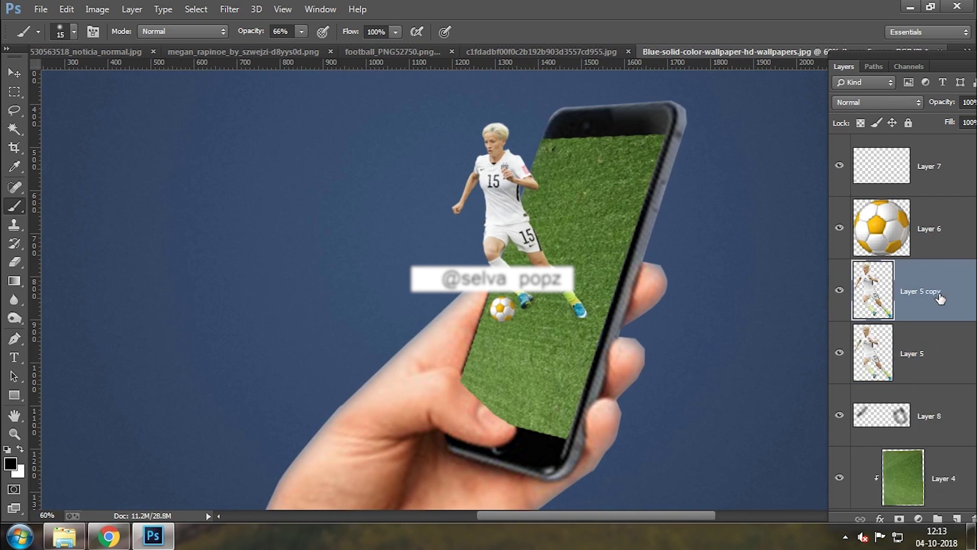
left_click(921, 356)
left_click(879, 358, "ctrl")
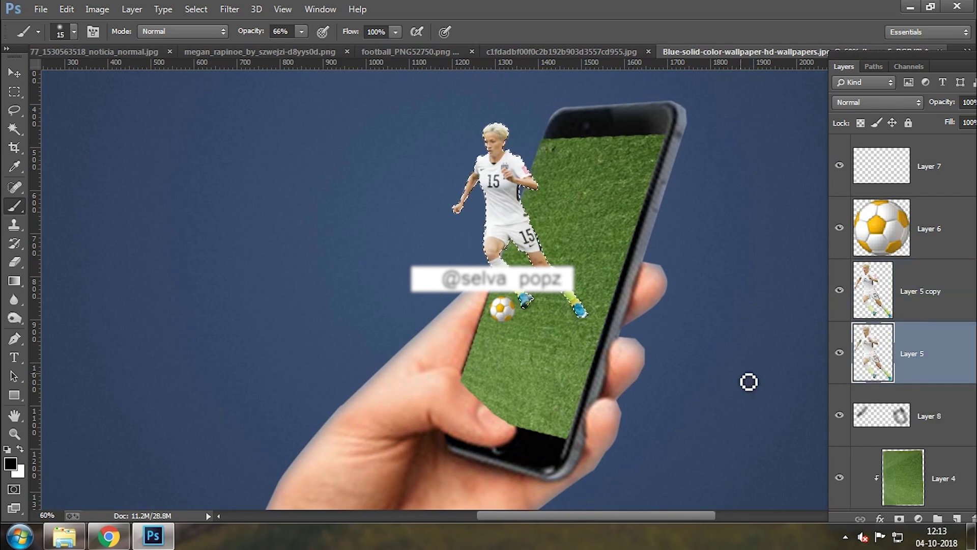
key("alt+BackSpace")
Rotate the black silhouette 51°, shrink it to about 59% and move it onto the grass
key("ctrl+t")
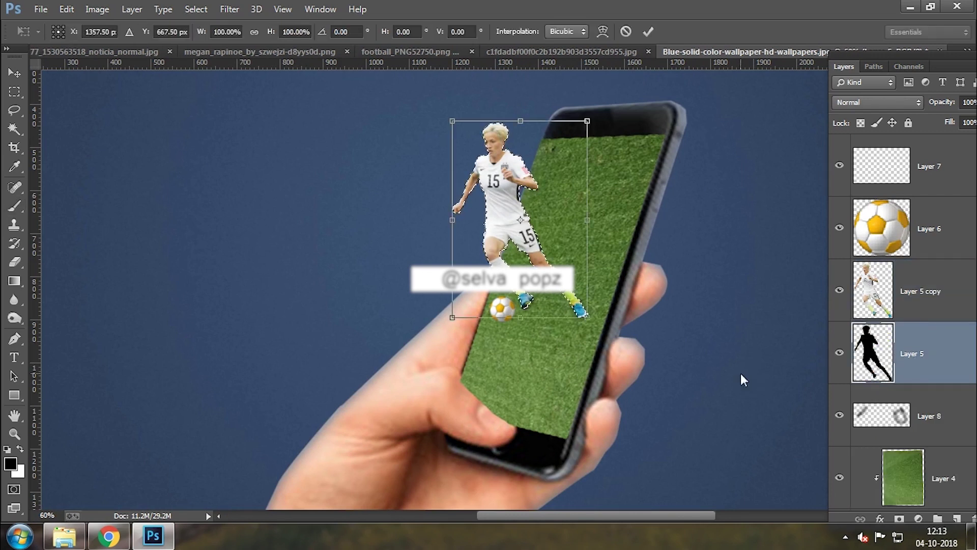
left_click_drag(742, 382, 532, 420)
left_click_drag(554, 189, 643, 199)
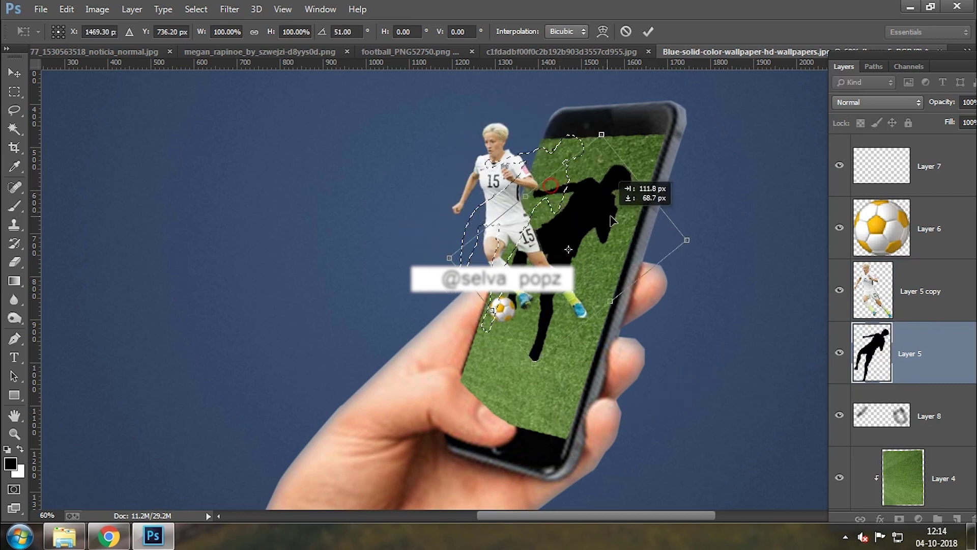
left_click_drag(645, 113, 629, 161)
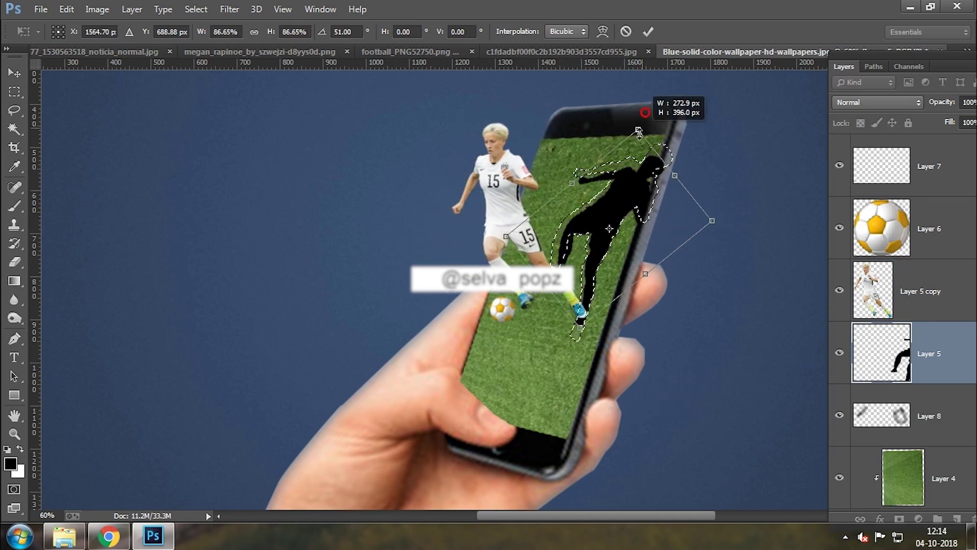
left_click_drag(602, 262, 588, 276)
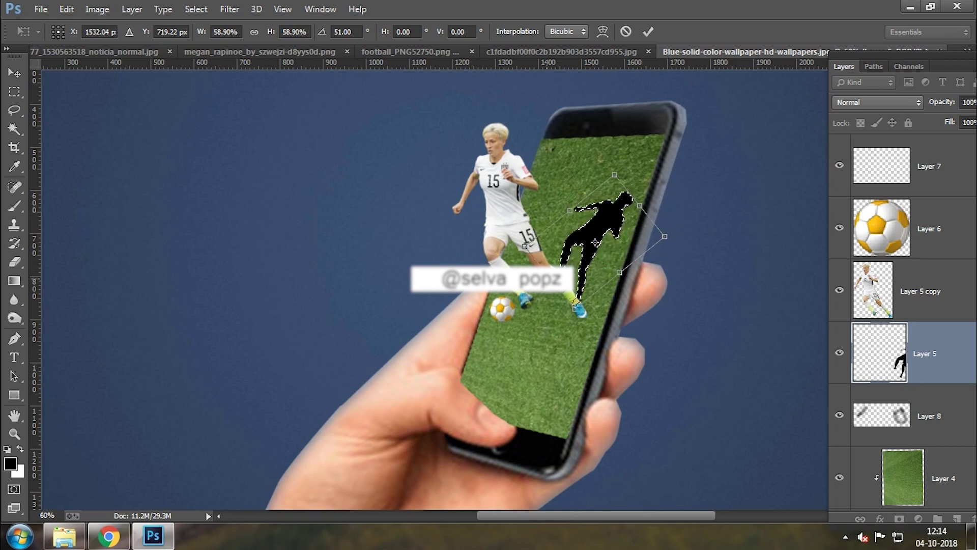
Warp the silhouette's legs down and left so it lies as a cast shadow
right_click(583, 262)
left_click(618, 372)
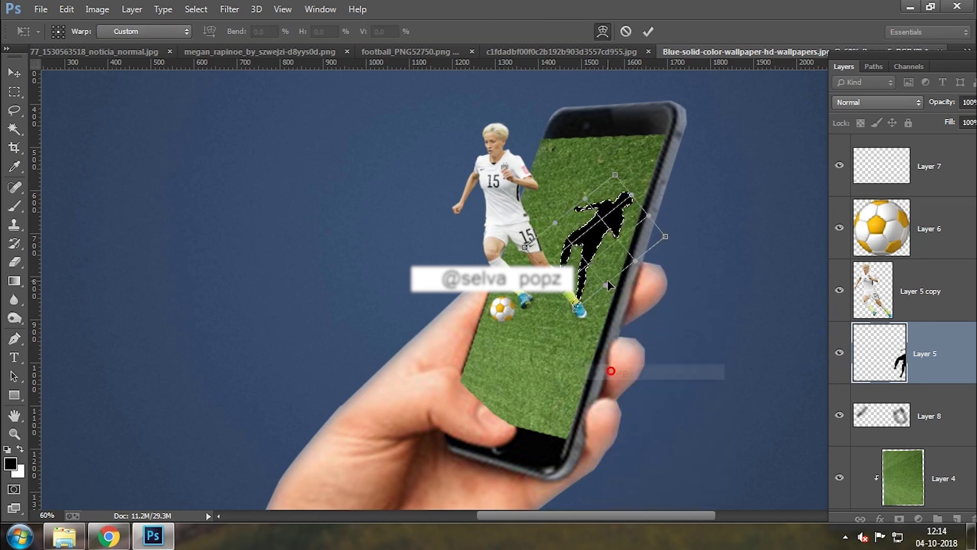
scroll(606, 275, "up", 5)
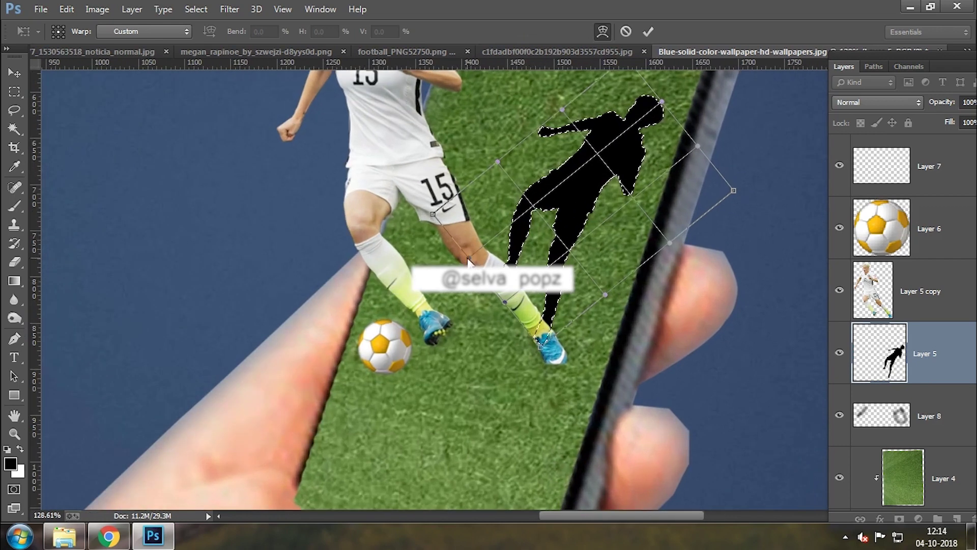
left_click(468, 257)
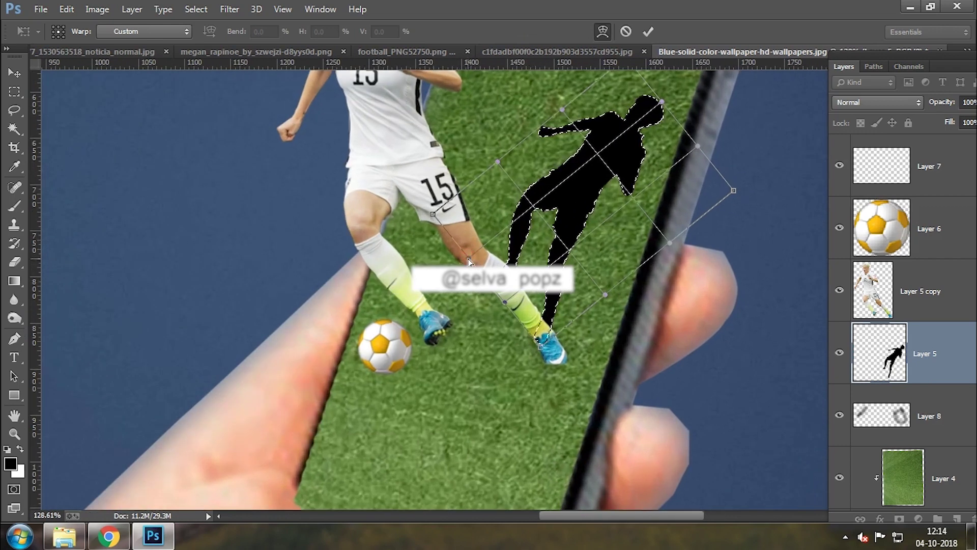
mouse_move(432, 325)
left_mouse_down()
mouse_move(389, 365)
mouse_move(304, 388)
left_mouse_up()
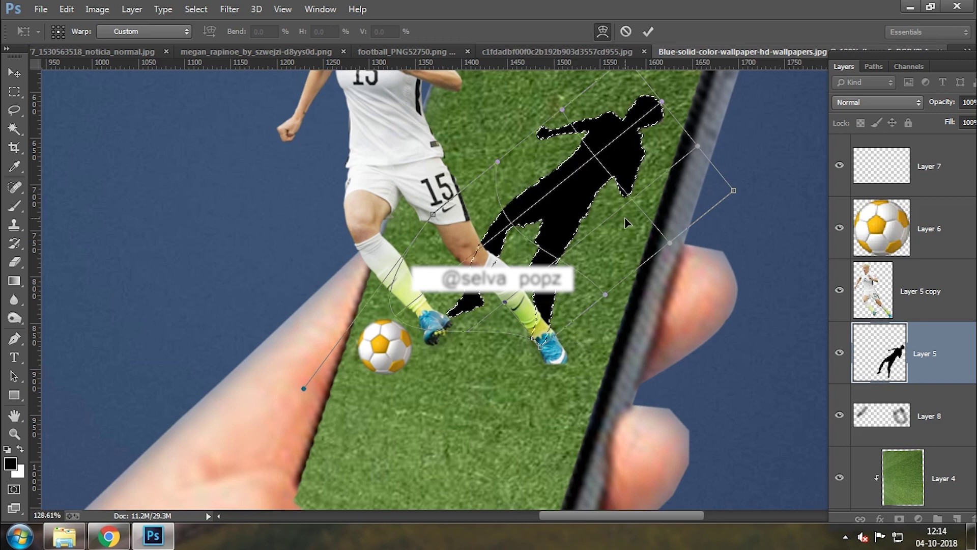
key("Return")
key("b")
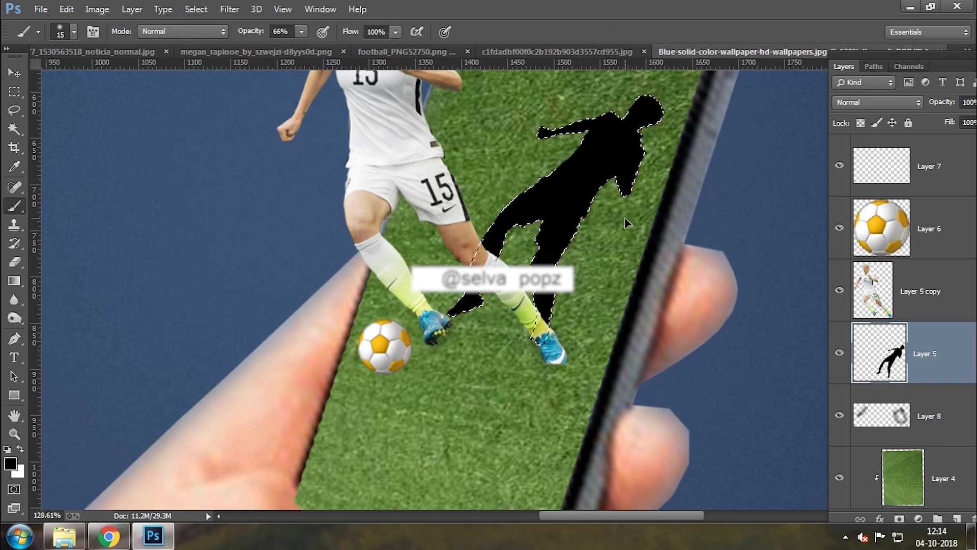
key("ctrl+0")
key("v")
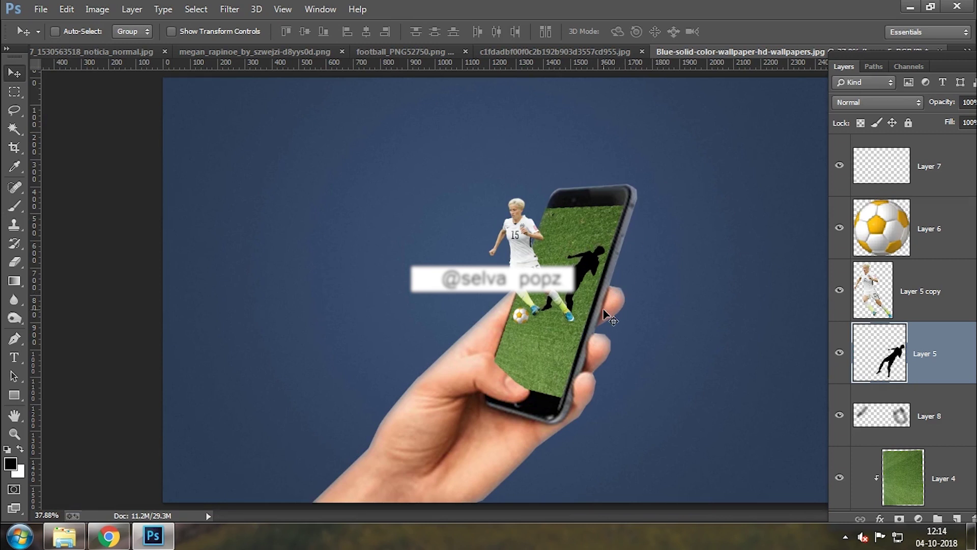
Duplicate the silhouette, then delete the extra silhouette copies
scroll(591, 347, "up", 3)
key("ctrl+j")
key("ctrl+j")
key("ctrl+j")
scroll(591, 347, "up", 2)
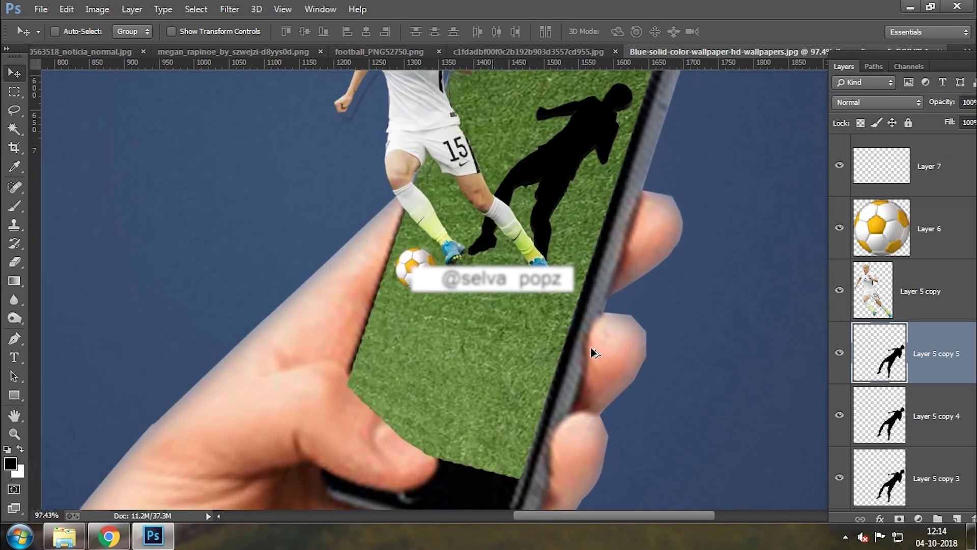
key("ctrl+j")
key("ctrl+j")
key("ctrl+j")
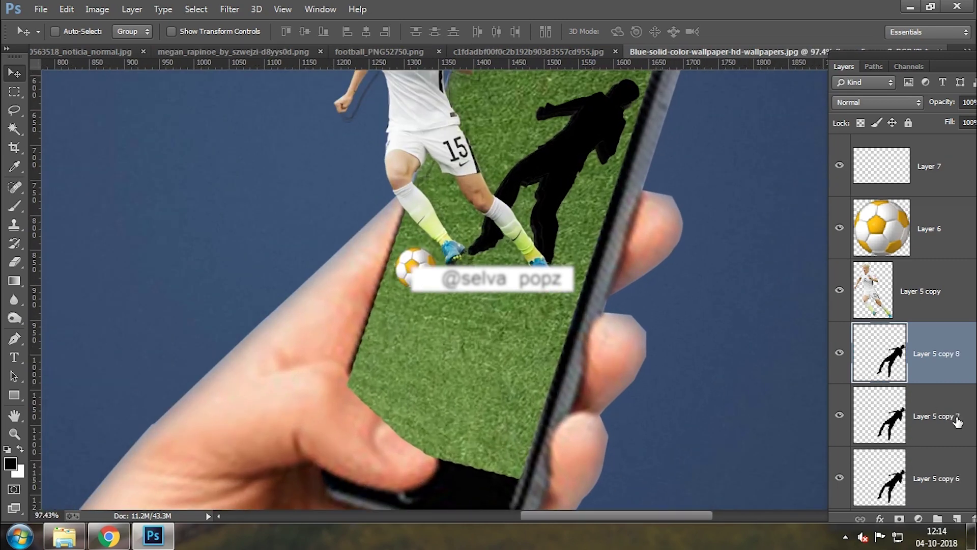
left_click(952, 419)
key("Delete")
key("Delete")
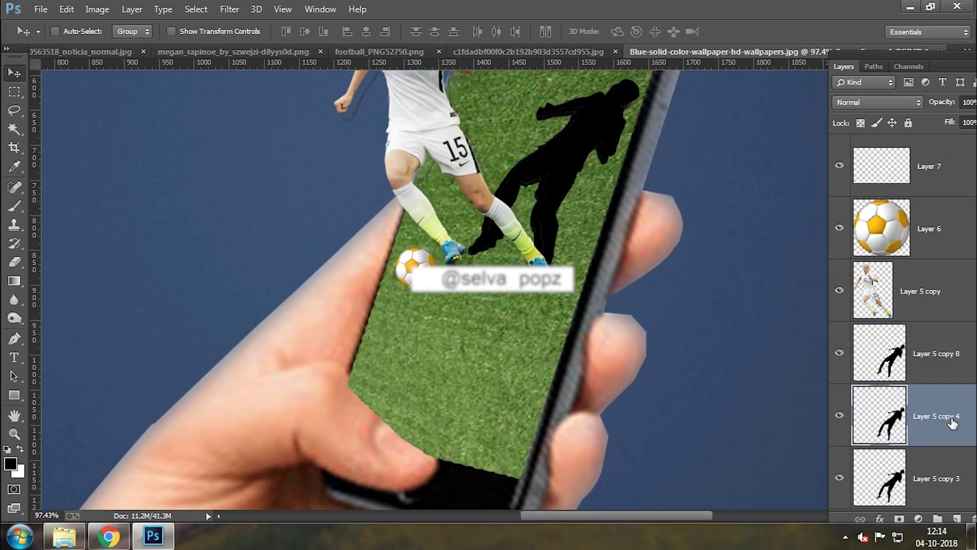
key("Delete")
key("Delete")
key("Delete")
key("Delete")
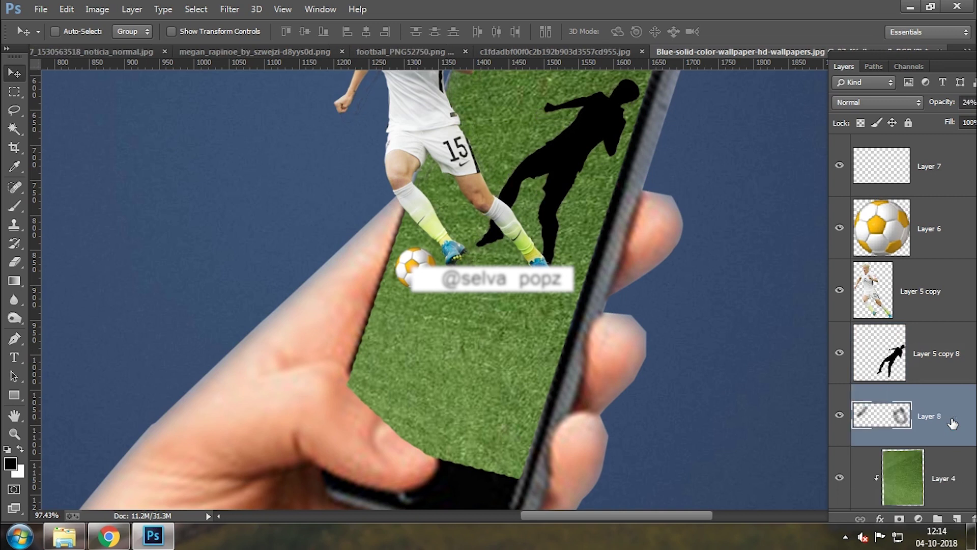
Nudge Layer 5 copy 8 slightly up and left into place on the grass
left_click(933, 354)
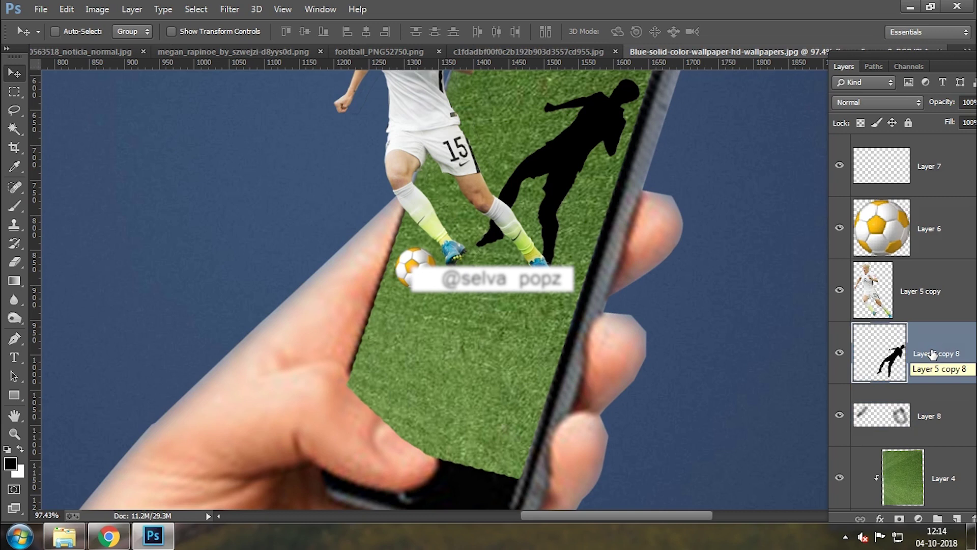
key("Up")
key("Up")
key("Left")
key("Left")
key("Left")
key("Up")
key("Down")
key("Down")
key("Down")
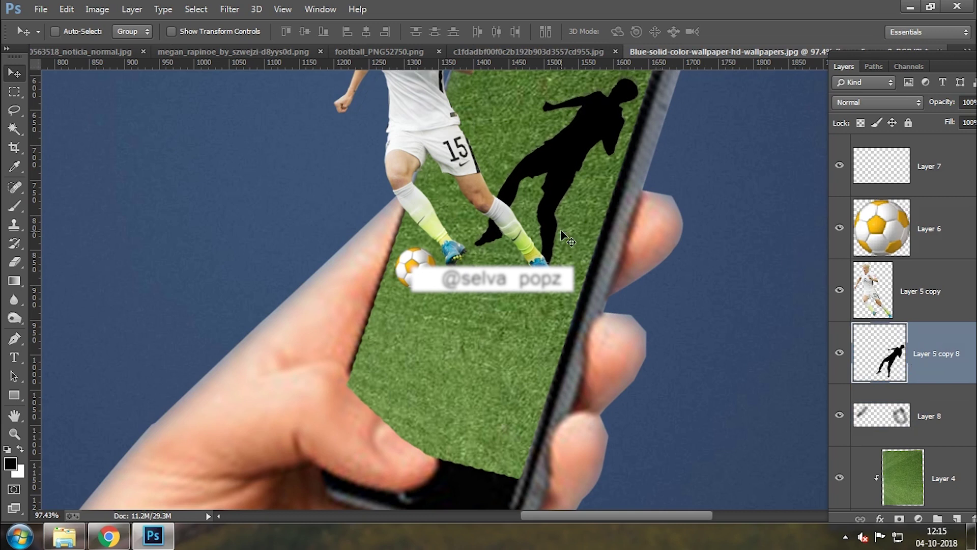
Warp the lower part of Layer 5 copy 8 left so the shadow meets the boots
key("ctrl+t")
right_click(497, 243)
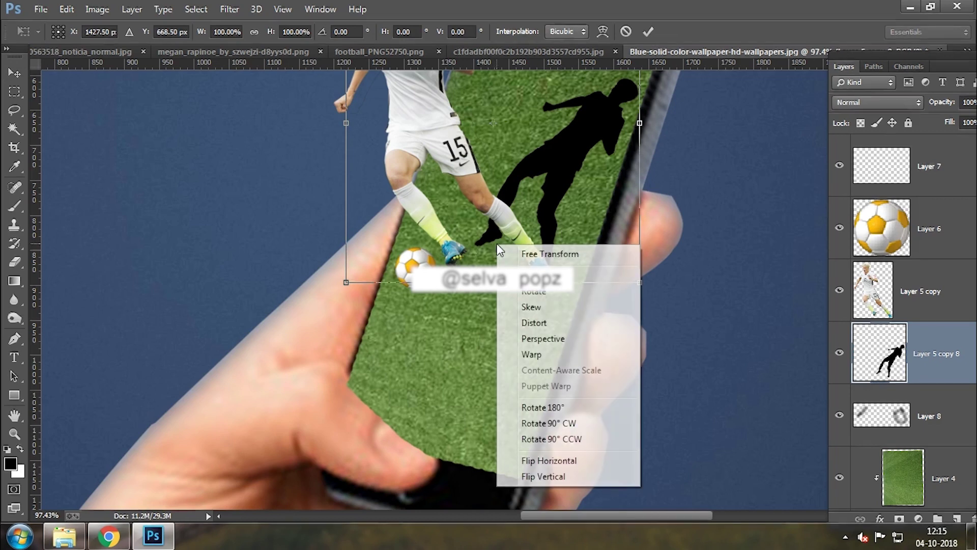
left_click(539, 356)
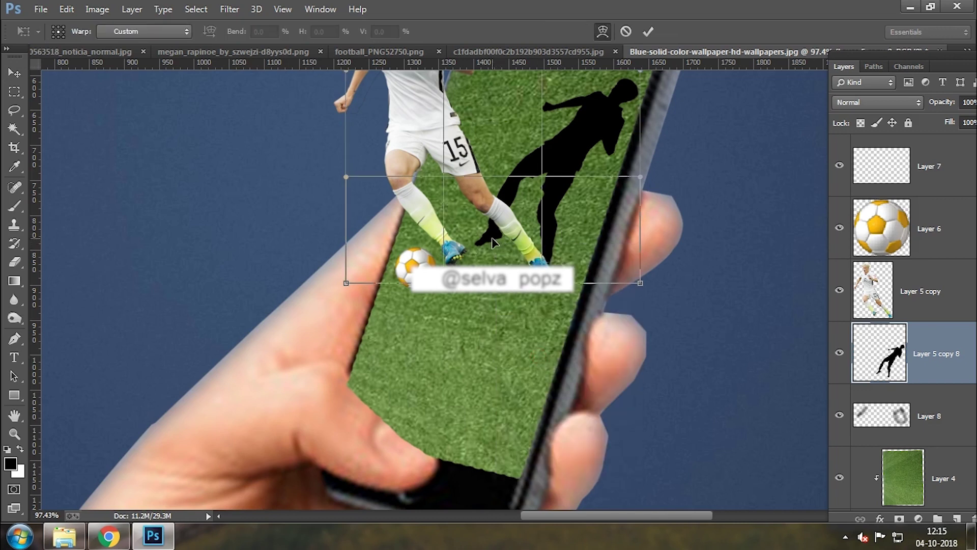
left_click_drag(491, 238, 477, 243)
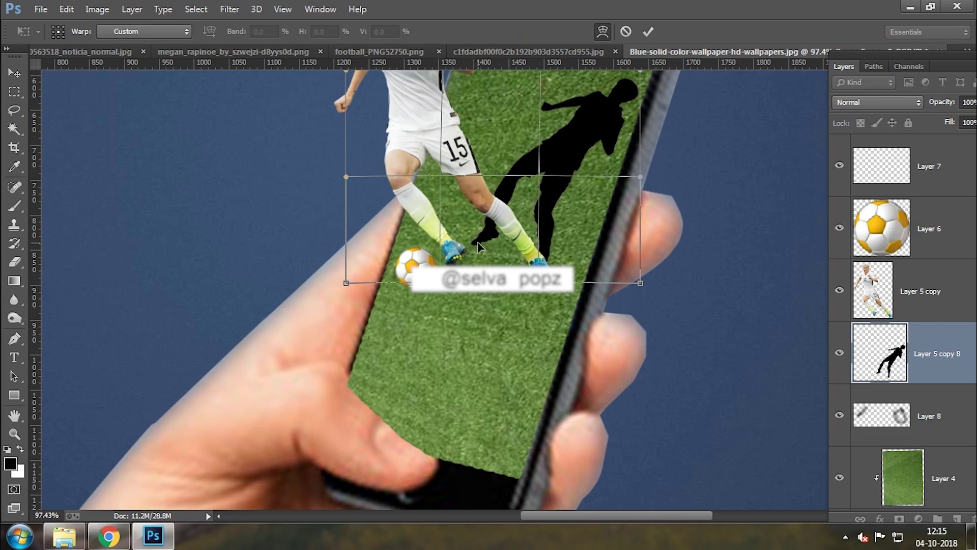
key("Return")
key("ctrl+0")
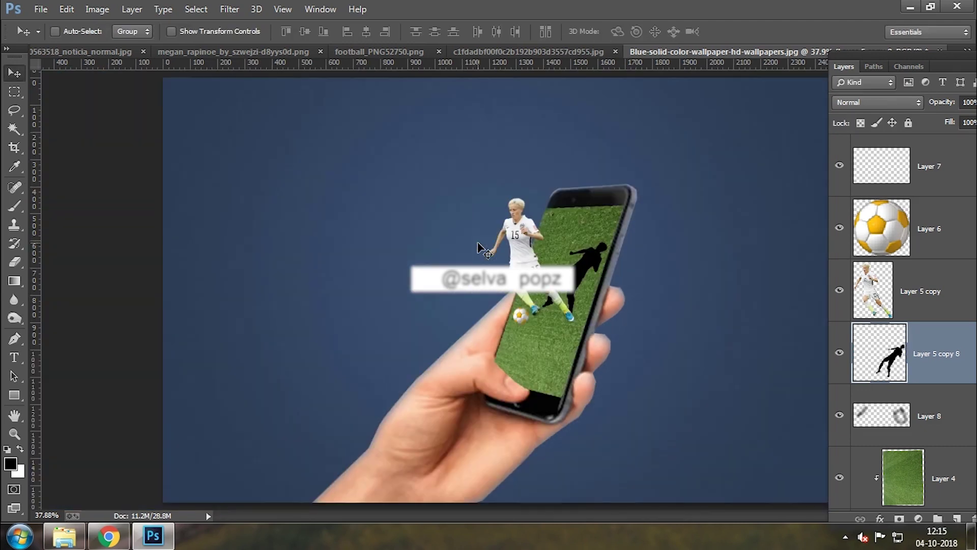
Apply a 2.6 px Gaussian Blur to the shadow and lower its opacity to 35%
left_click(229, 9)
mouse_move(313, 181)
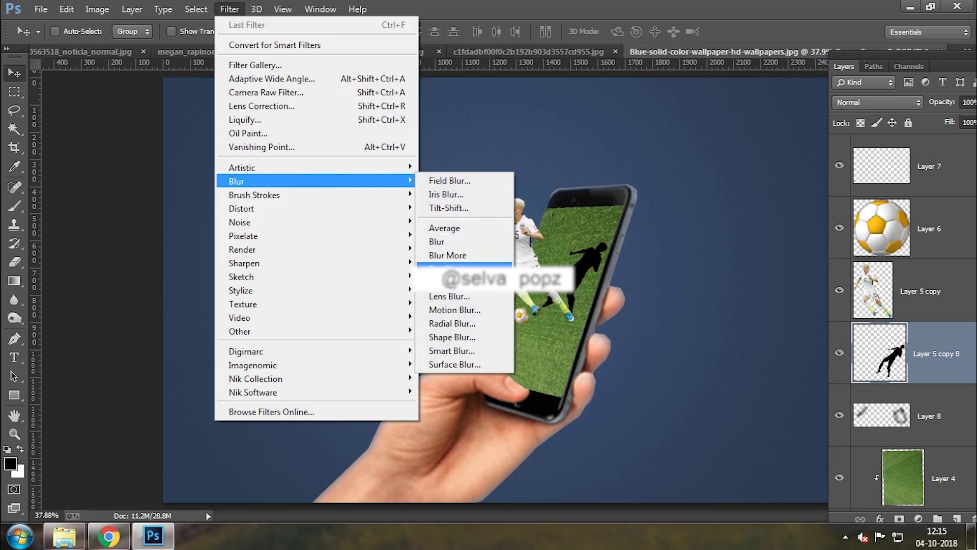
left_click(450, 268)
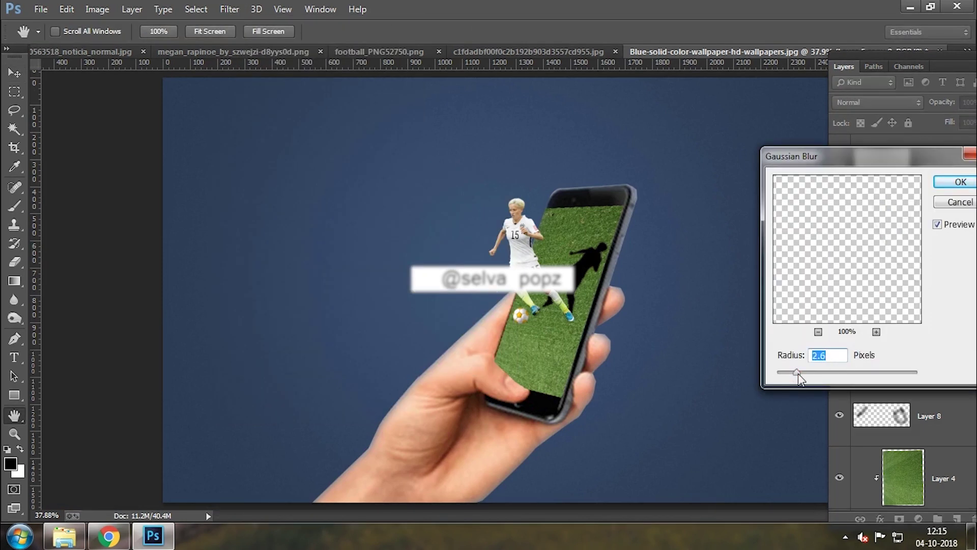
left_click(952, 184)
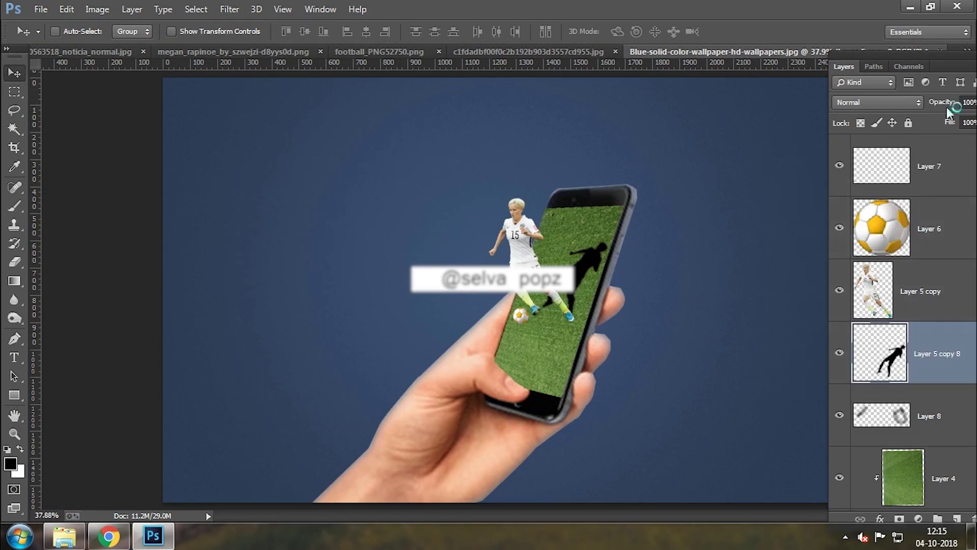
left_click_drag(941, 103, 940, 105)
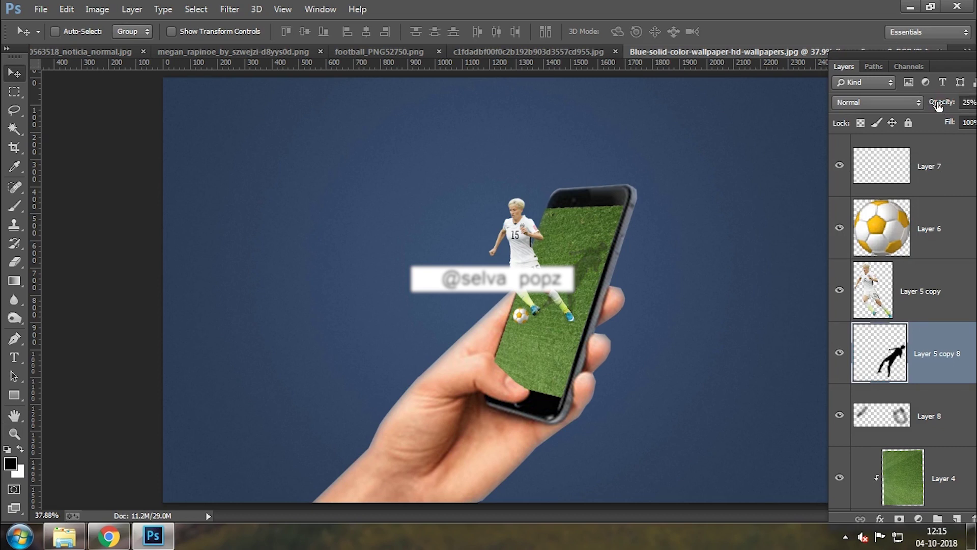
left_click(938, 105)
type("35")
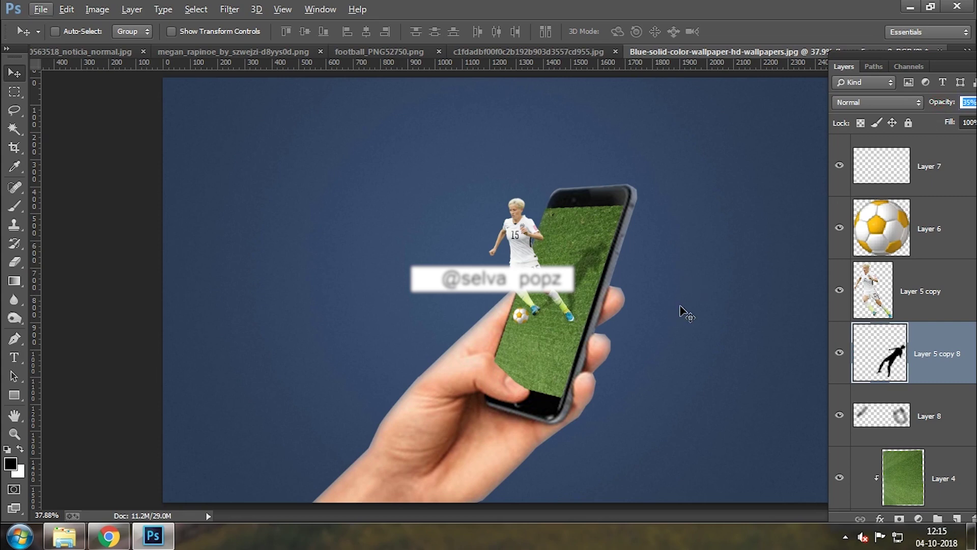
scroll(530, 324, "up", 3)
Duplicate the ball Layer 6 and fill the original ball's outline with black
left_click(936, 229)
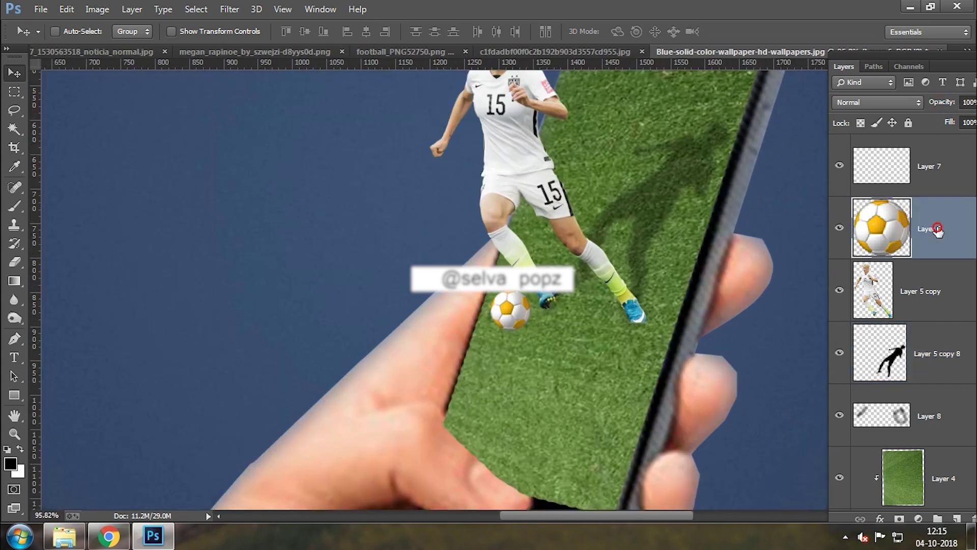
key("ctrl+j")
left_click(945, 286)
left_click(873, 303, "ctrl")
key("alt+BackSpace")
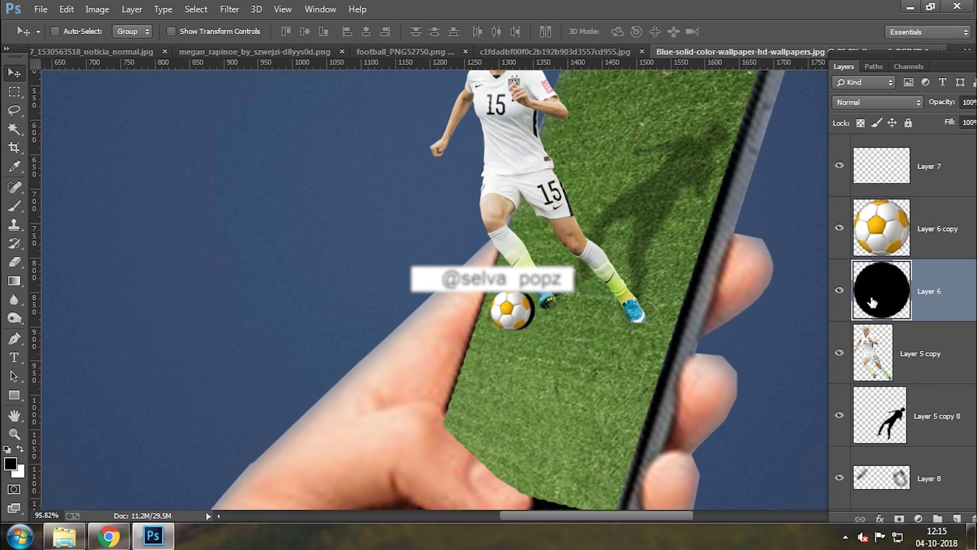
Nudge the black shadow circle down and to the right of the ball
key("Right")
key("Right")
key("Right")
key("Down")
key("Down")
key("Down")
key("Right")
key("Right")
key("Right")
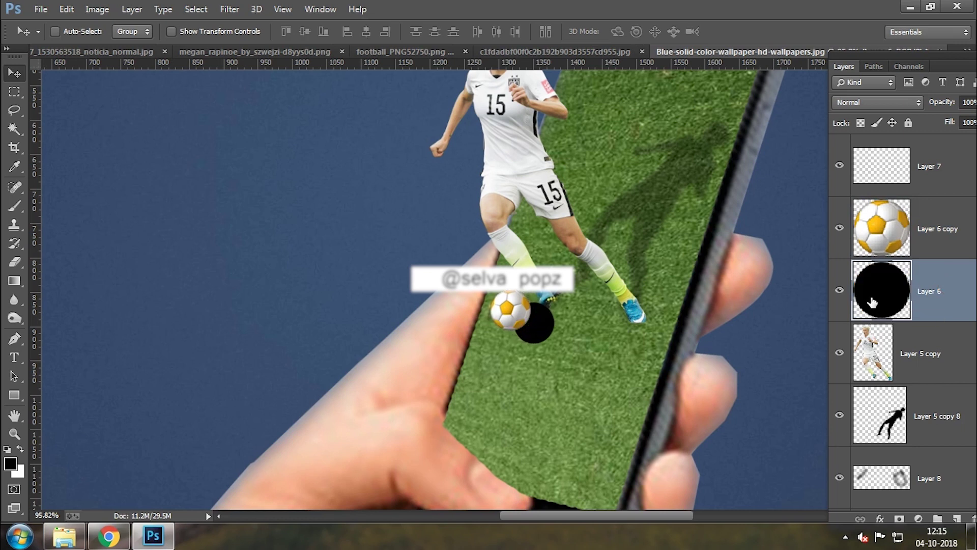
key("Right")
key("Right")
key("Right")
key("shift+Right")
key("shift+Right")
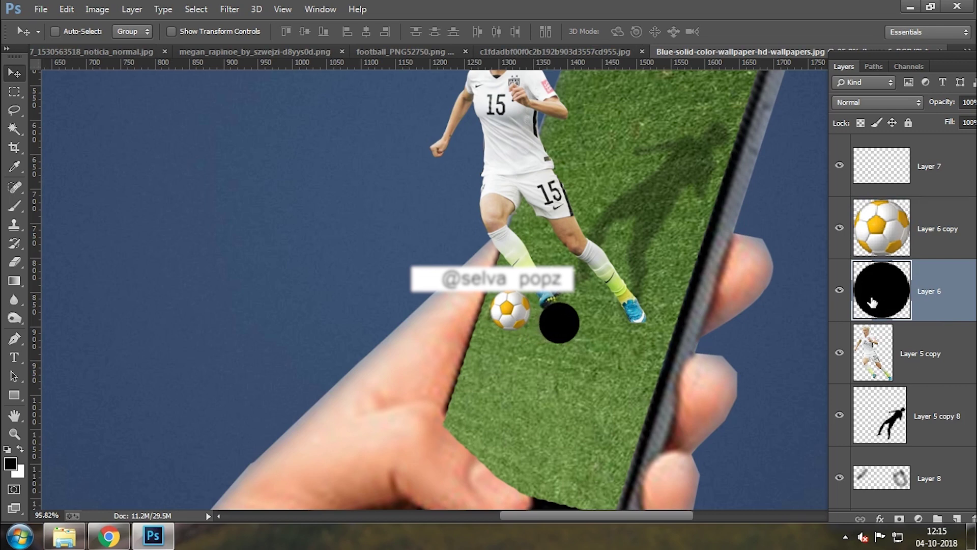
key("shift+Right")
key("shift+Right")
key("shift+Right")
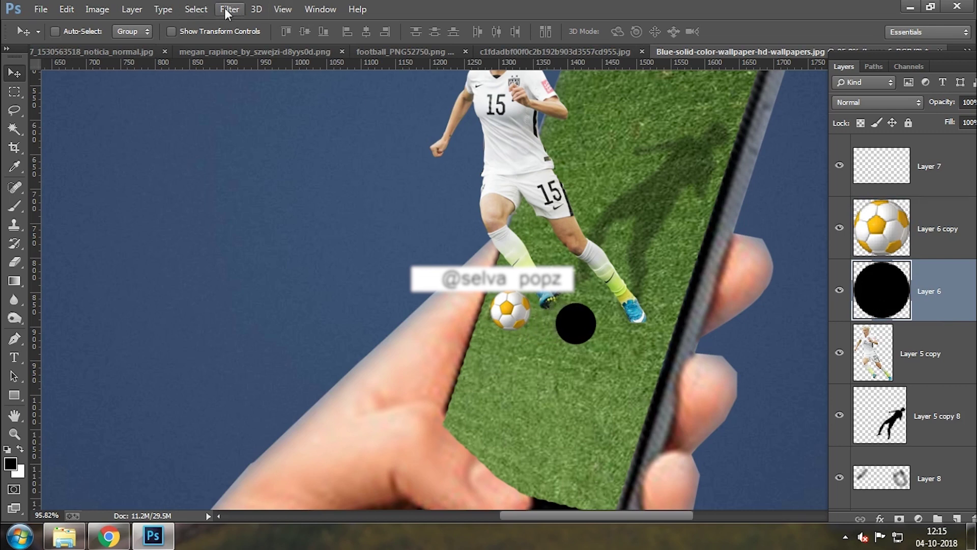
Soften the shadow circle with Gaussian Blur and begin lowering its opacity
left_click(230, 9)
left_click(262, 25)
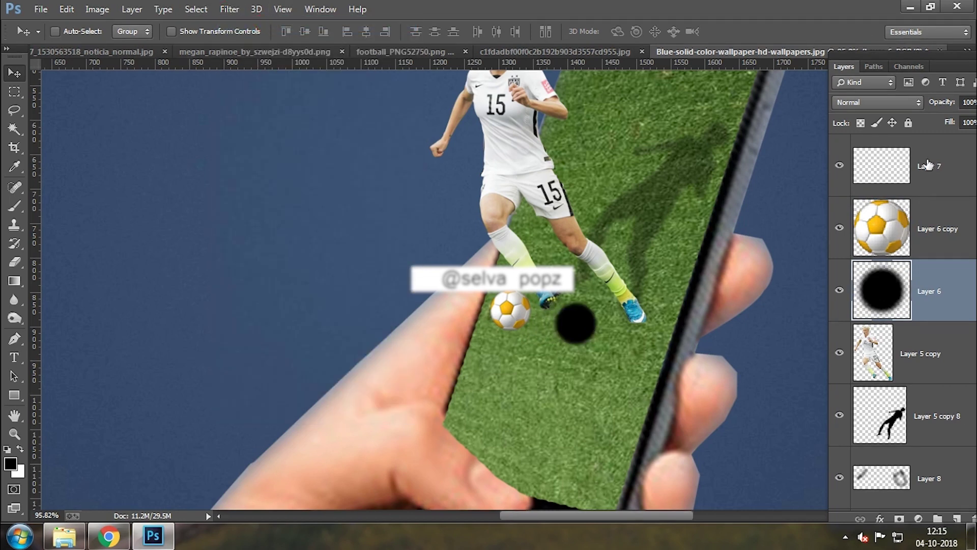
left_click_drag(949, 104, 943, 101)
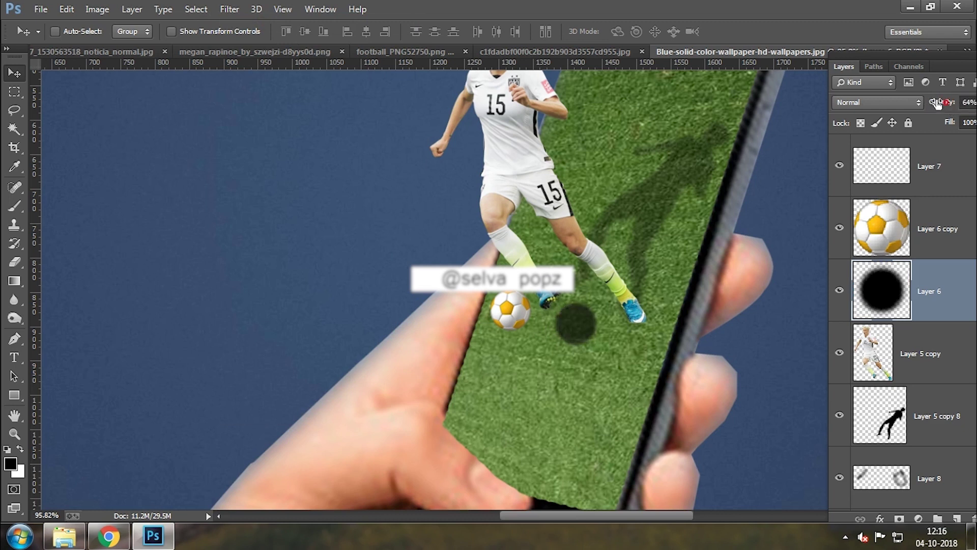
left_click_drag(943, 101, 934, 102)
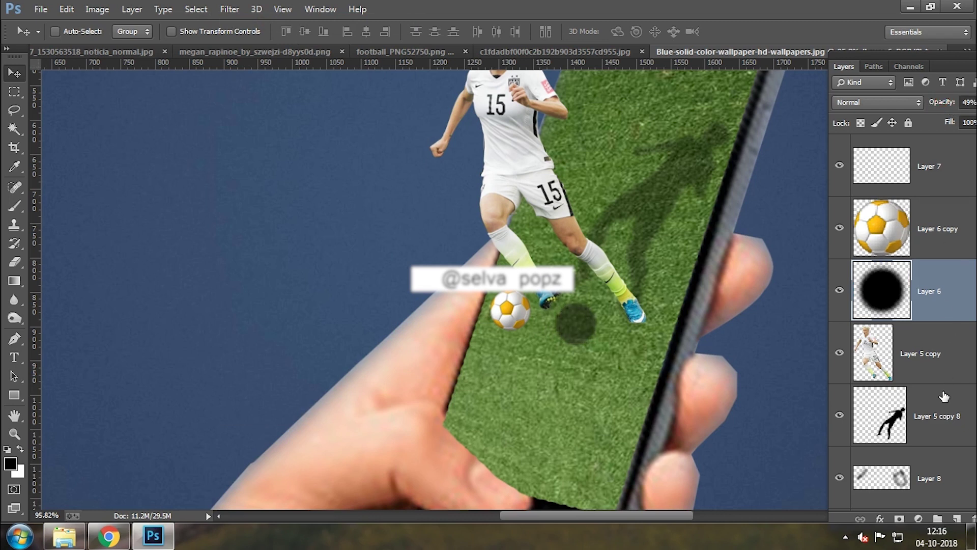
Fade the Layer 6 shadow to 23% opacity and deselect it
left_click(940, 416)
left_click(967, 102)
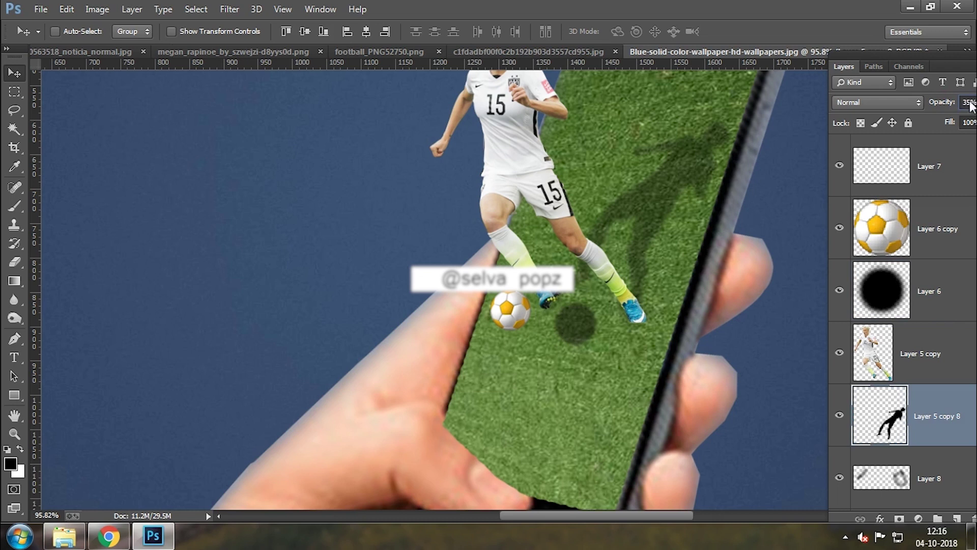
left_click(959, 291)
left_click(968, 102)
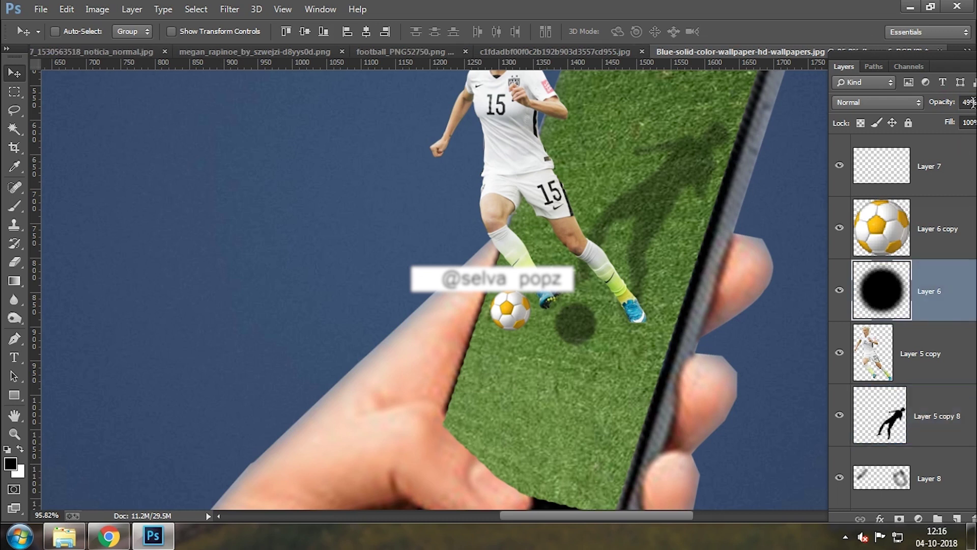
left_click(970, 103)
type("30")
key("Return")
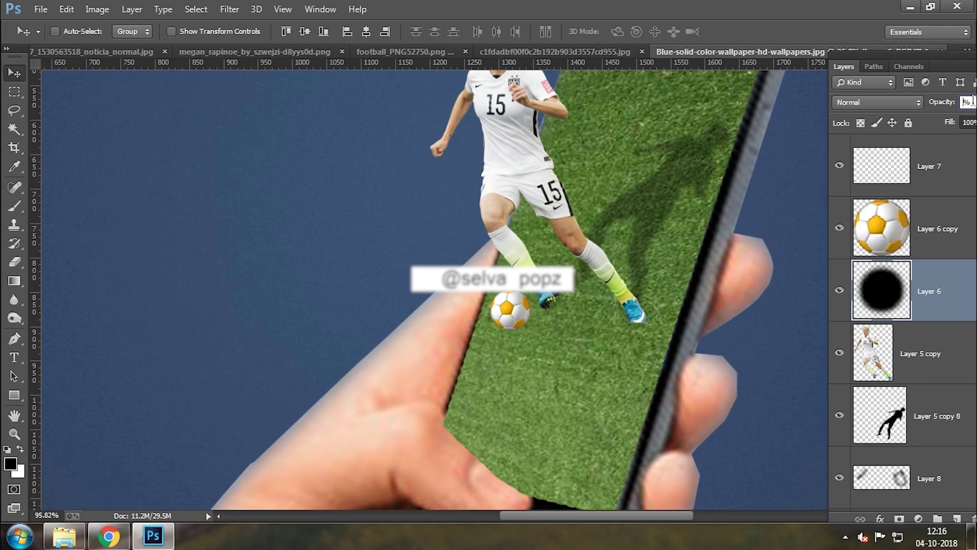
type("35")
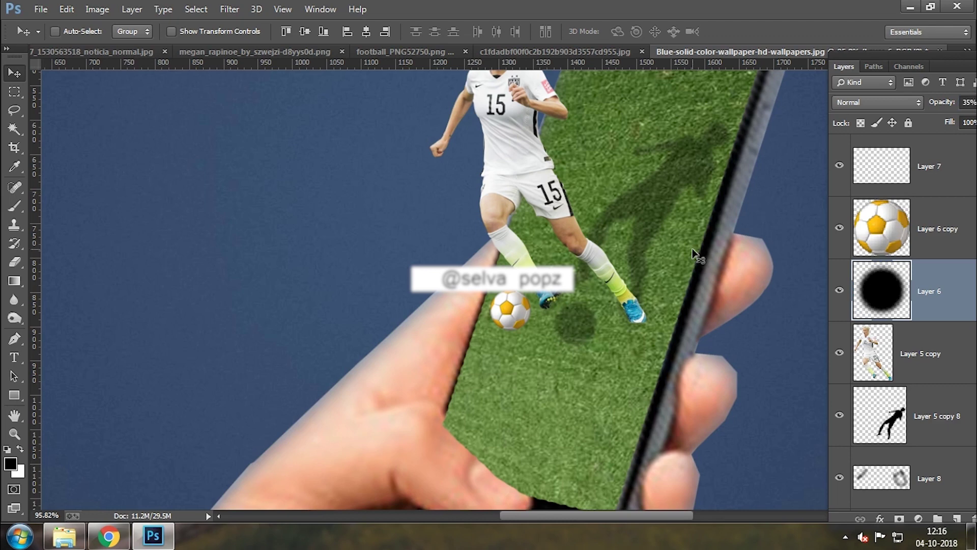
key("ctrl+d")
key("ctrl+0")
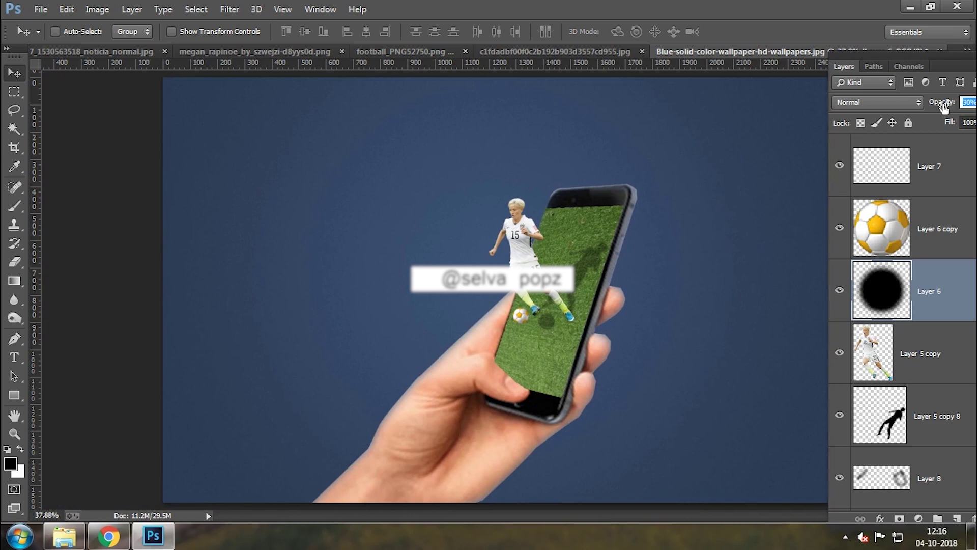
left_click_drag(943, 105, 945, 107)
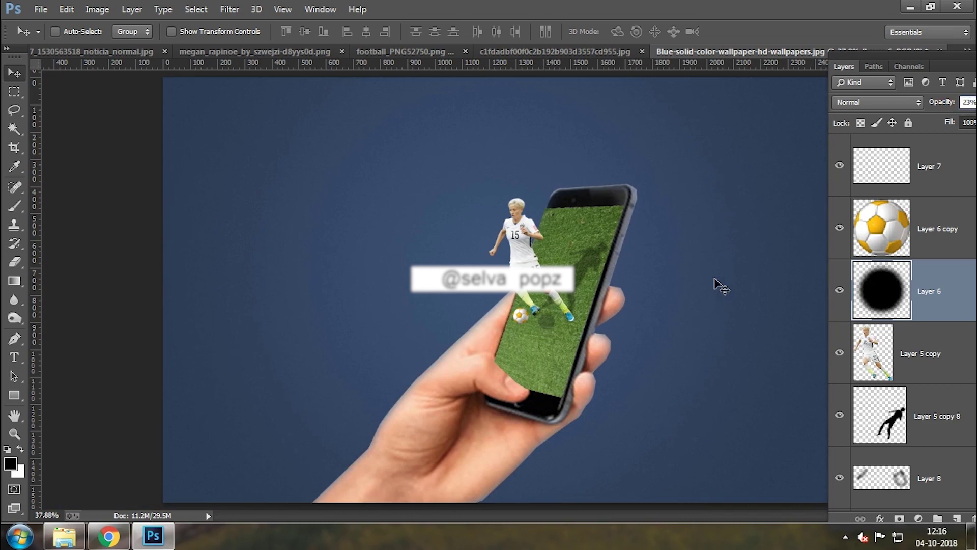
key("ctrl+plus")
key("ctrl+plus")
key("ctrl+plus")
key("ctrl+plus")
key("ctrl+plus")
Scale the ball's shadow down to about 60-65% and shift it slightly left beneath the ball
left_click_drag(543, 291, 266, 128)
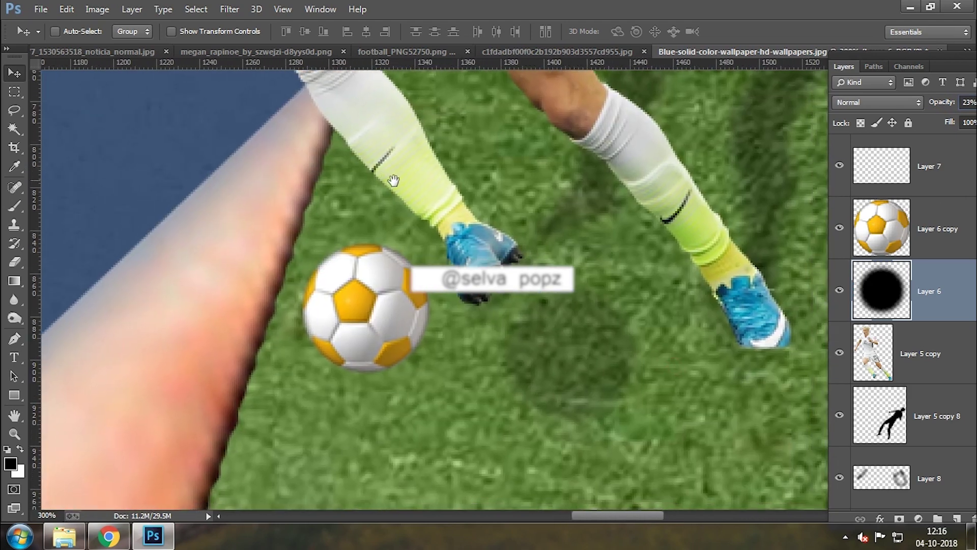
key("ctrl+t")
left_click_drag(654, 444, 615, 415)
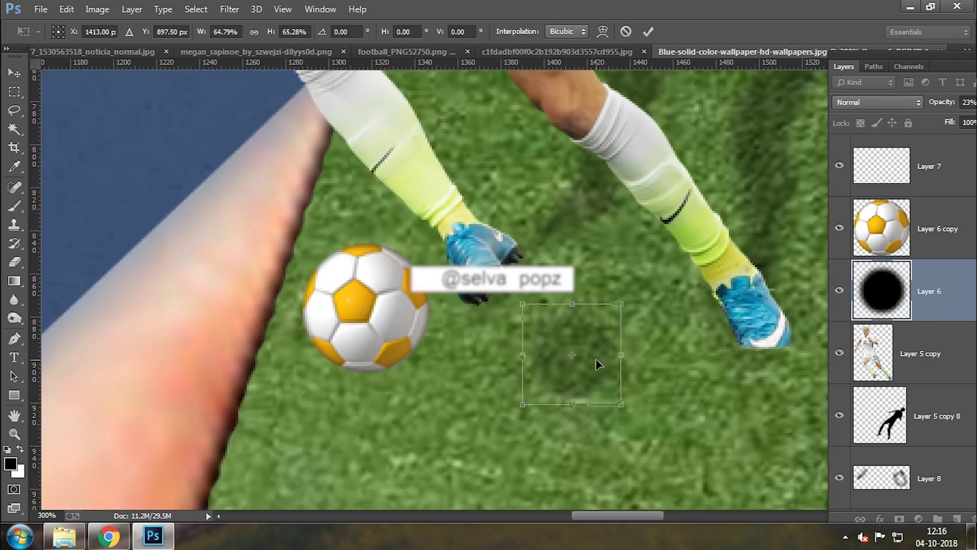
left_click_drag(598, 363, 540, 368)
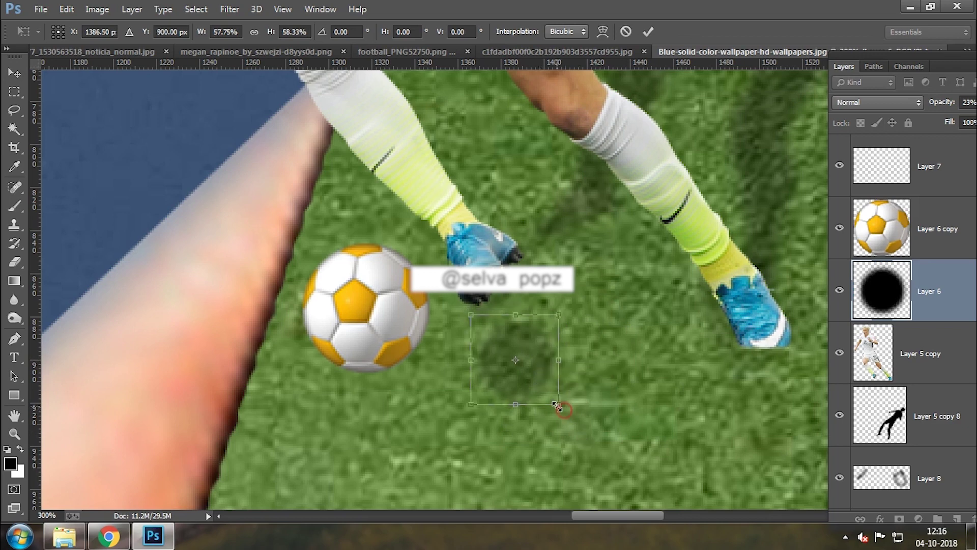
key("Return")
key("ctrl+0")
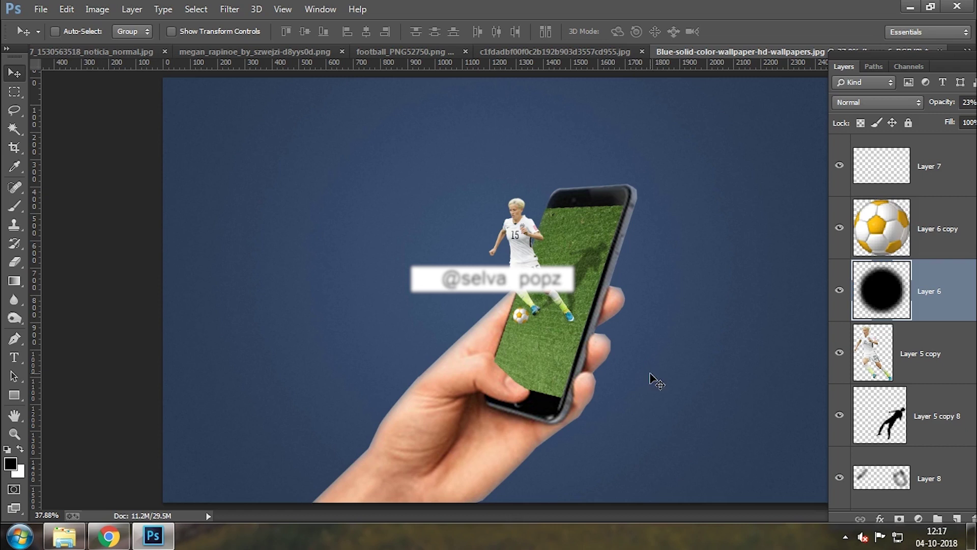
Try a fainter opacity on the ball shadow, then hide Layer 8's boot shadows
left_click_drag(947, 103, 943, 104)
left_click(944, 415)
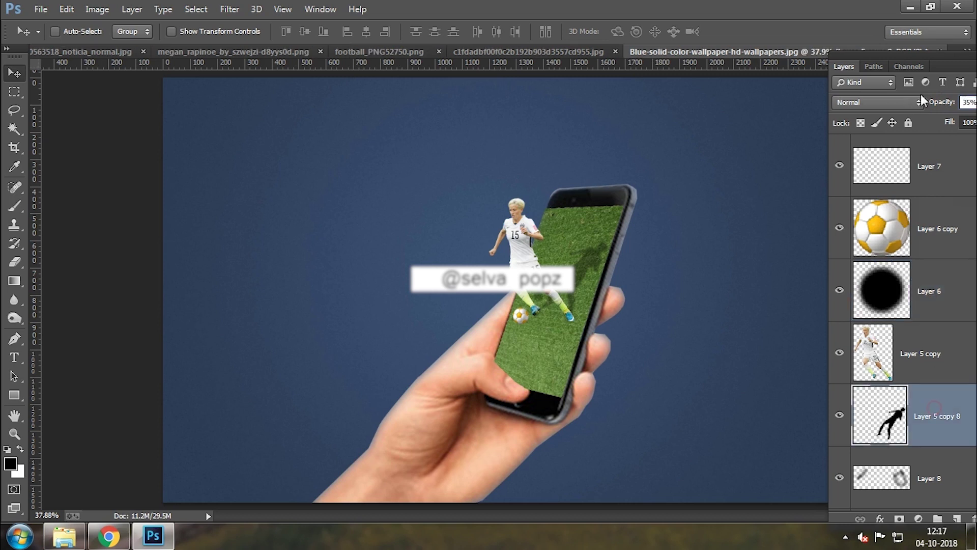
left_click(937, 473)
left_click(839, 478)
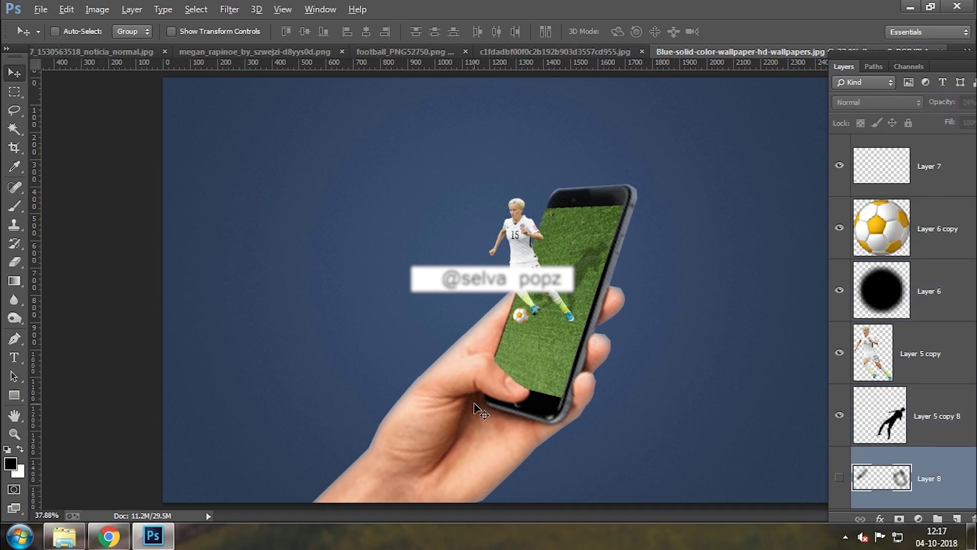
Float and enlarge the Layers panel to list layers down to Layer 0, then select Layer 2
key("alt")
left_click(681, 398)
left_click(949, 394)
left_click(942, 346)
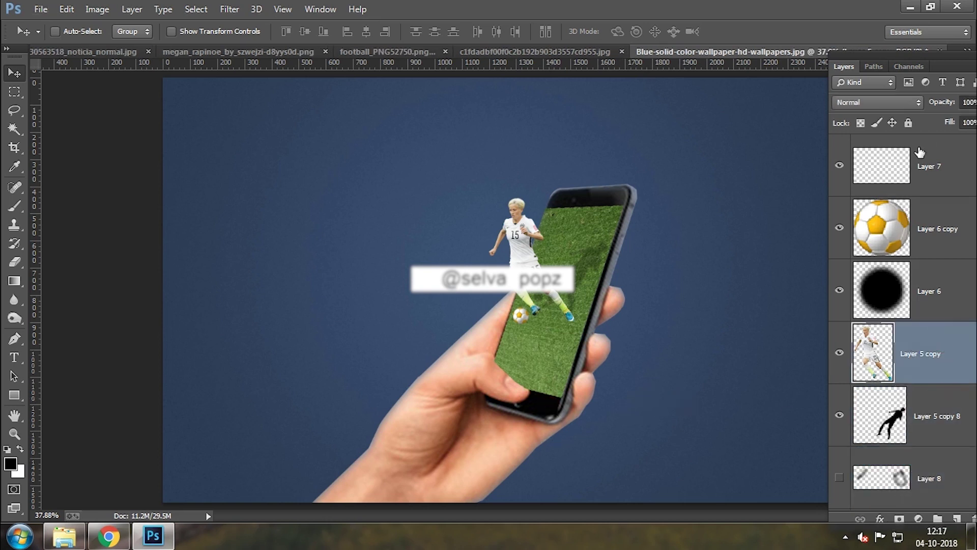
left_click_drag(930, 70, 889, 54)
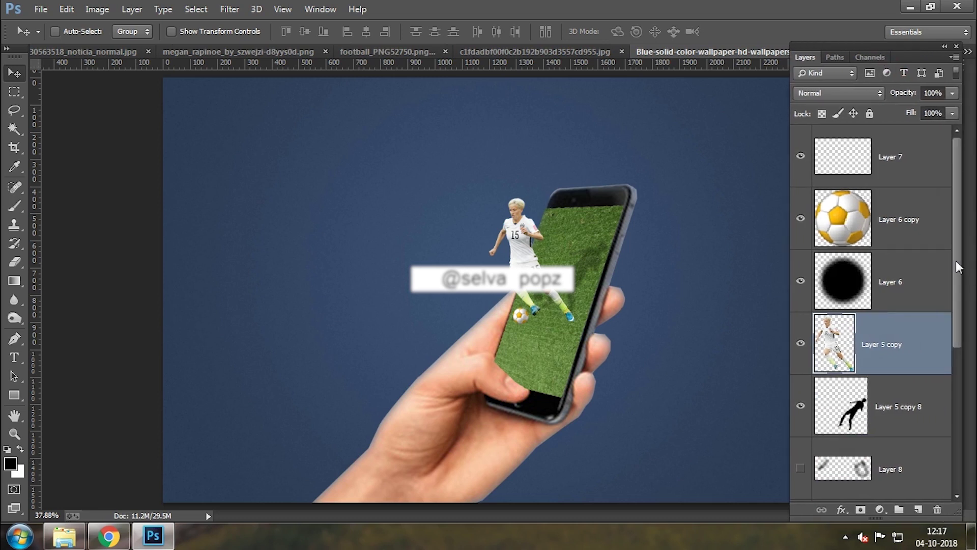
left_click_drag(956, 268, 954, 406)
left_click(885, 434)
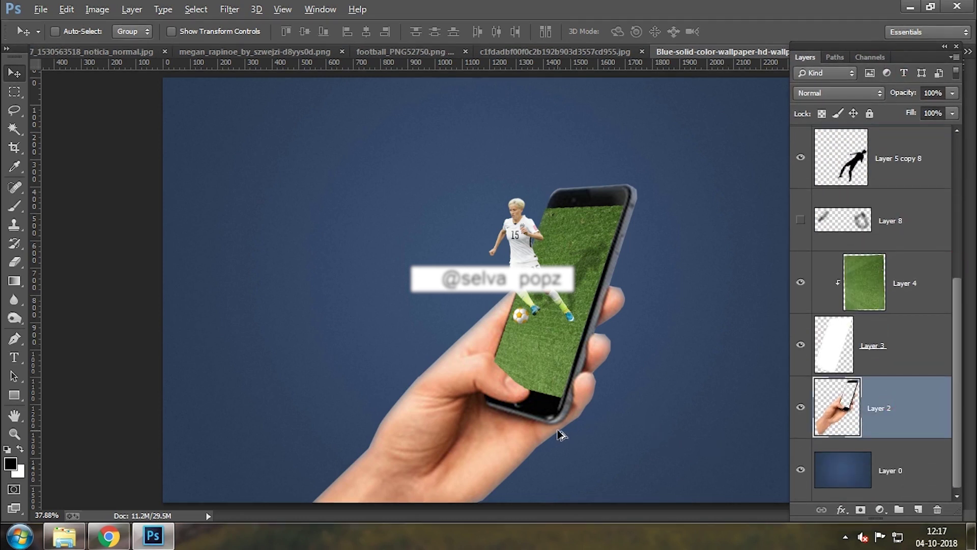
Zoom to 100% on the phone screen and add a new empty Layer 9 with the Brush ready
key("ctrl+plus")
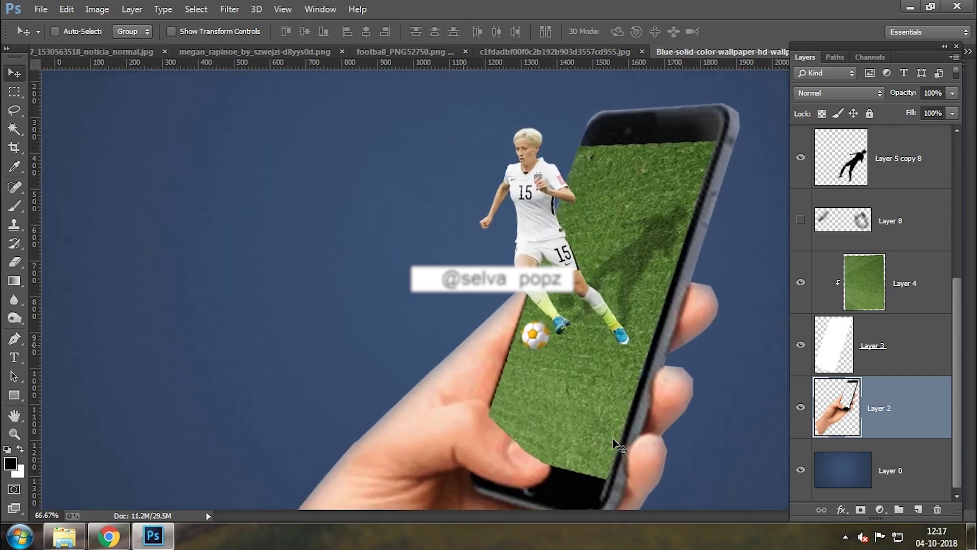
key("ctrl+plus")
key("ctrl+plus")
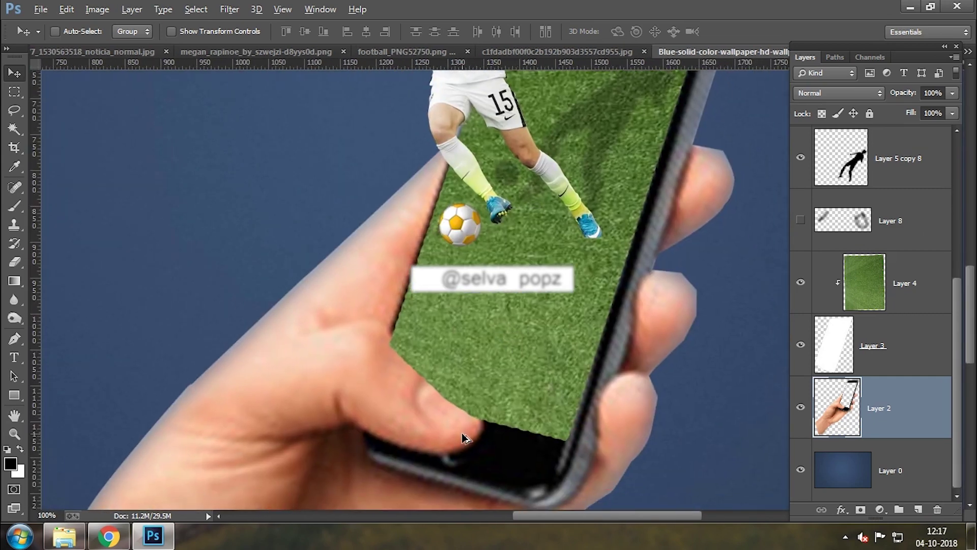
key("b")
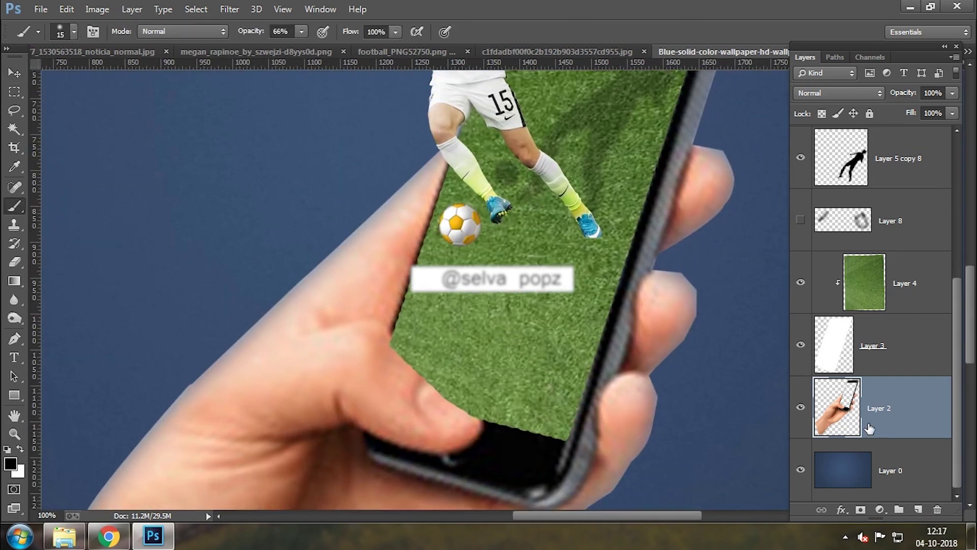
left_click_drag(556, 415, 566, 376)
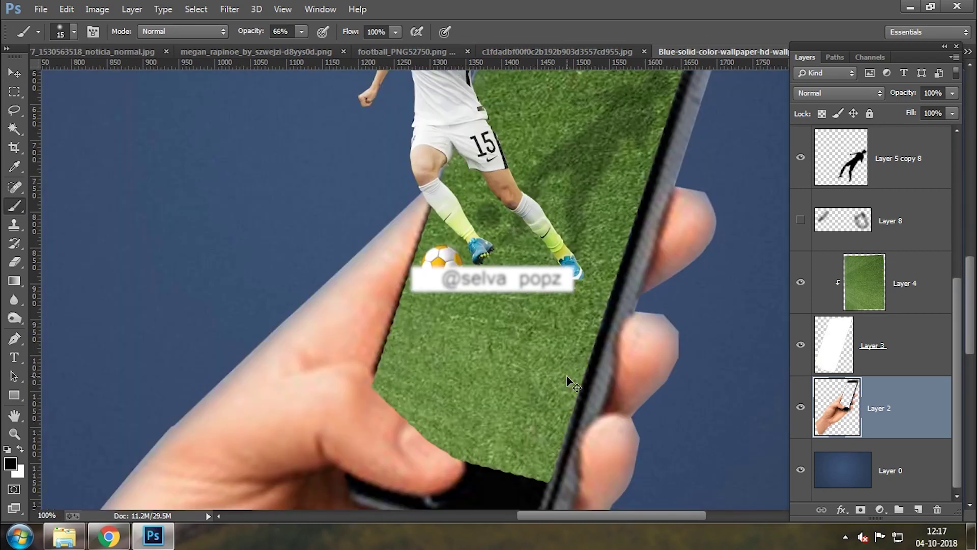
key("ctrl+shift+alt+n")
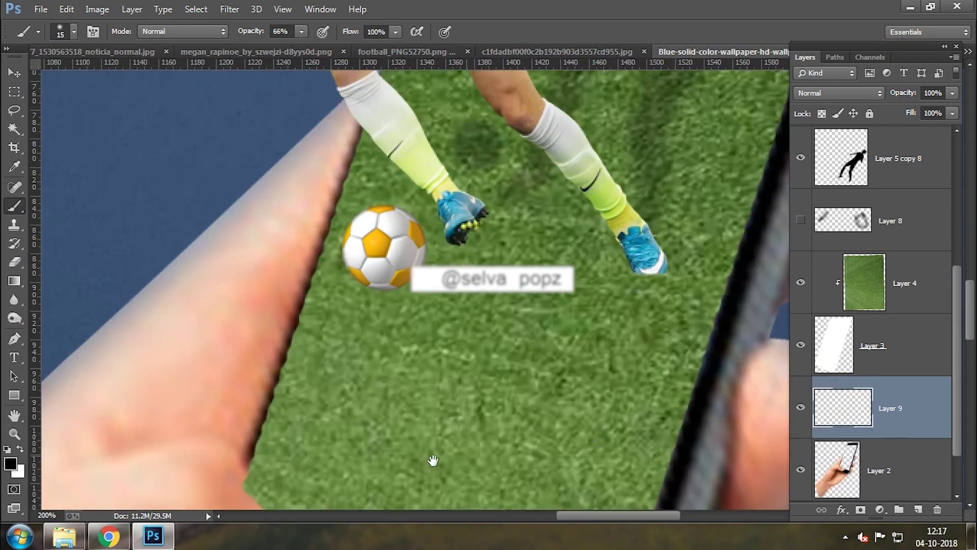
left_click_drag(422, 442, 436, 313)
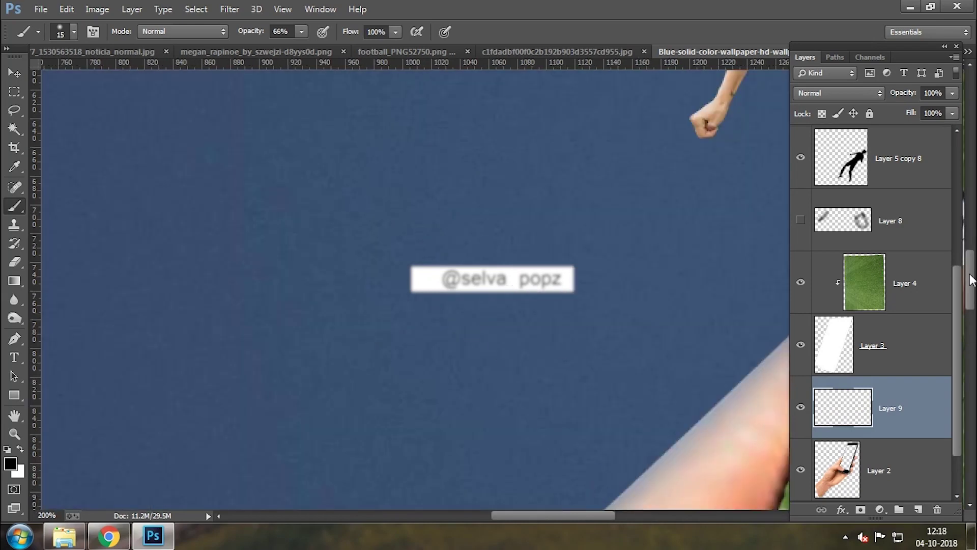
left_click_drag(555, 515, 621, 514)
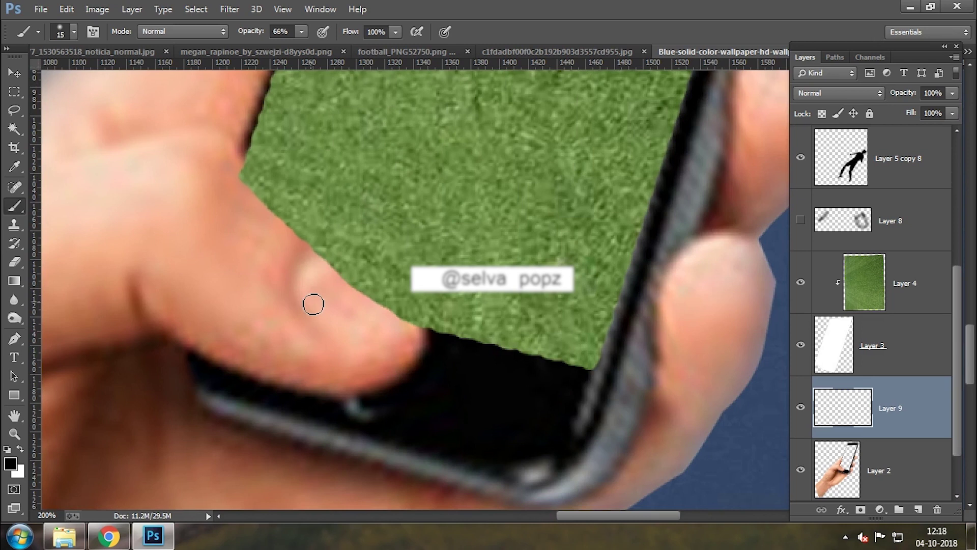
Paint a soft dark thumb shadow with a 38 px brush and move Layer 9 above Layer 4
left_click(74, 31)
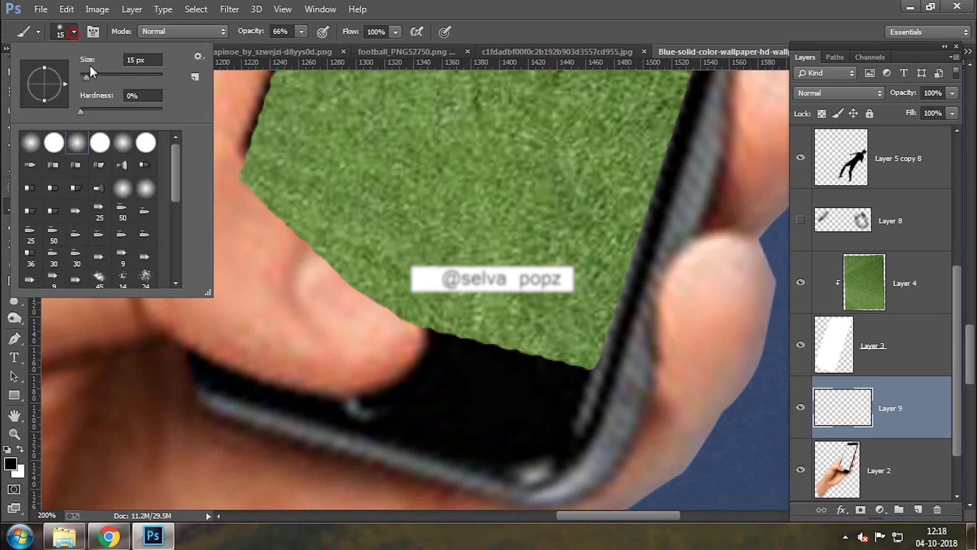
left_click_drag(92, 74, 96, 74)
mouse_move(375, 320)
left_mouse_down()
mouse_move(422, 331)
mouse_move(227, 105)
left_mouse_up()
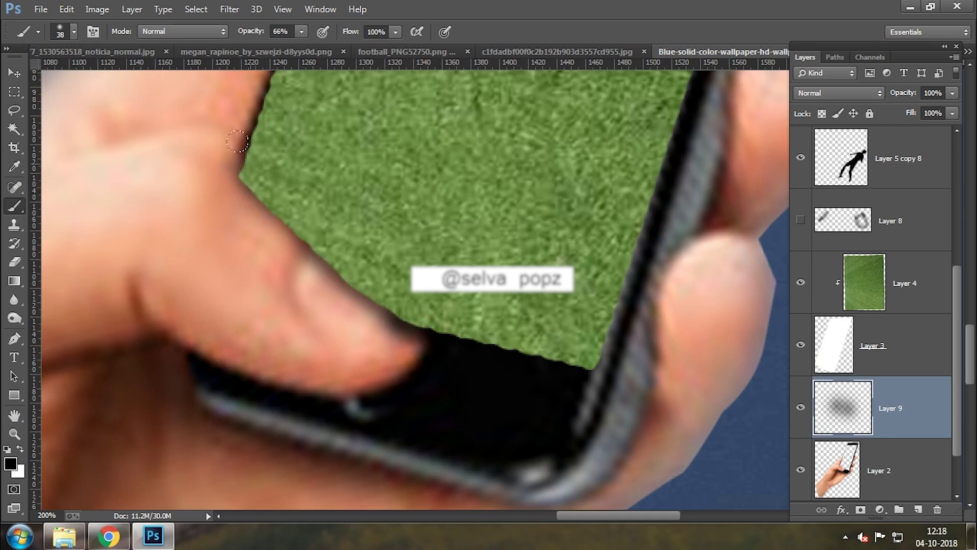
left_click_drag(868, 430, 883, 253)
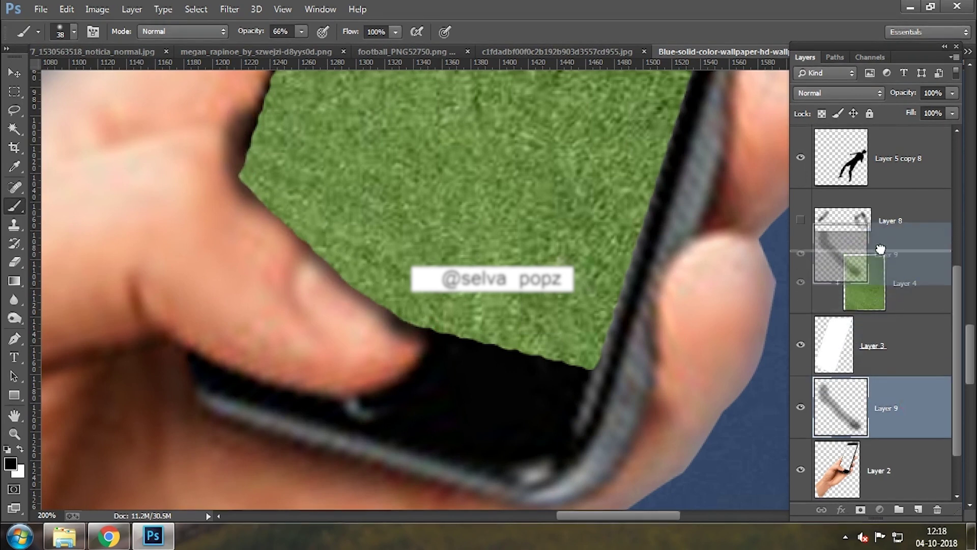
scroll(453, 325, "up", 2)
scroll(453, 325, "up", 5)
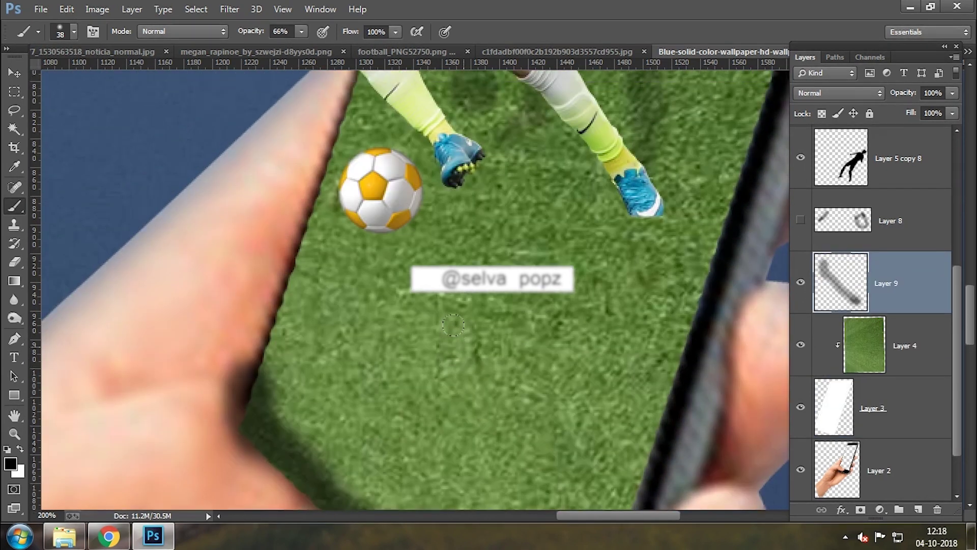
scroll(453, 324, "up", 1)
scroll(453, 325, "up", 1)
scroll(453, 325, "down", 3)
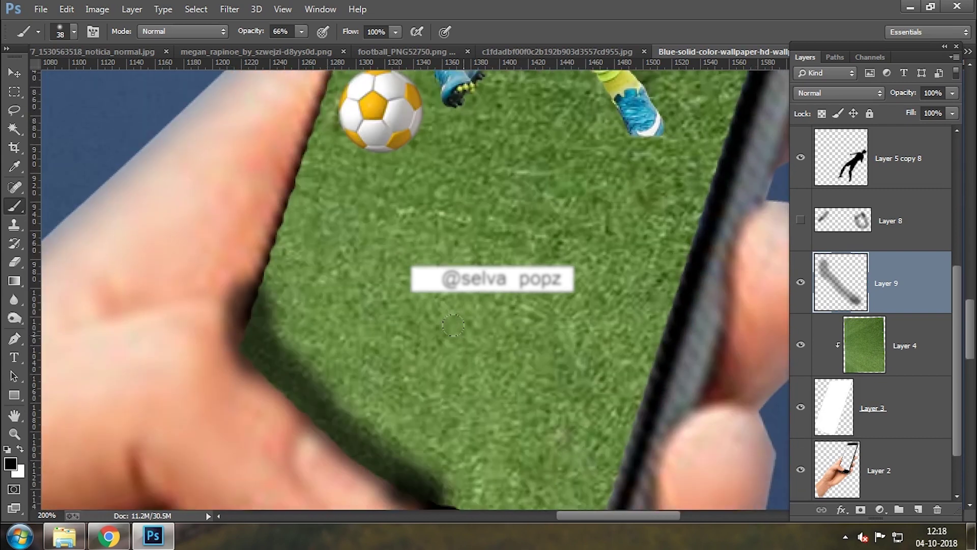
scroll(453, 325, "down", 3)
Erase stray thumb shadow near the tip and along the thumb edge with a 45 px eraser
key("v")
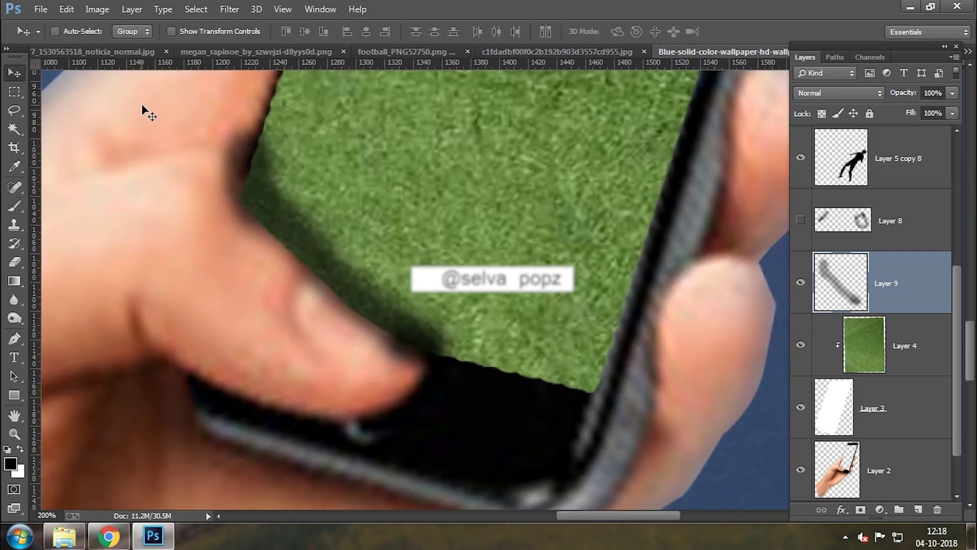
left_click(10, 267)
left_click(74, 31)
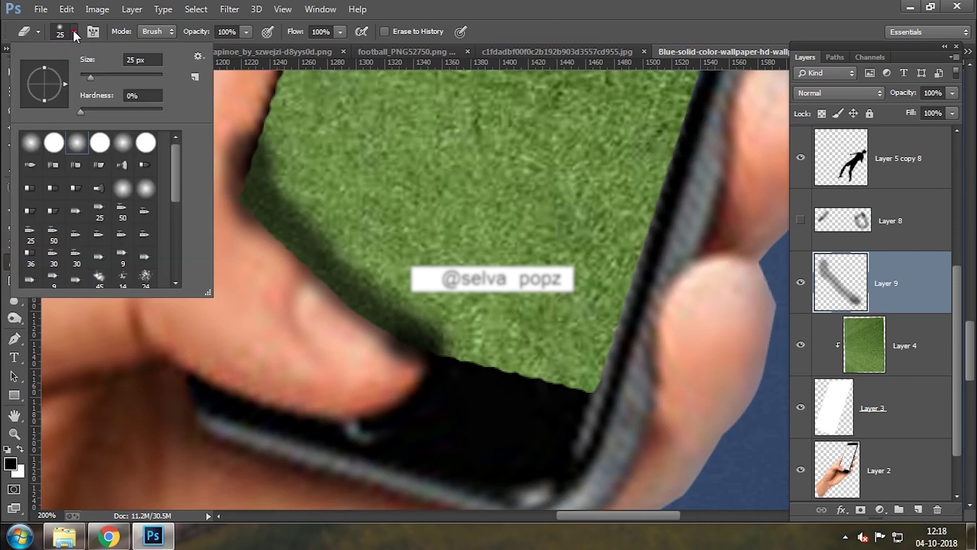
left_click_drag(91, 78, 99, 77)
left_click(350, 206)
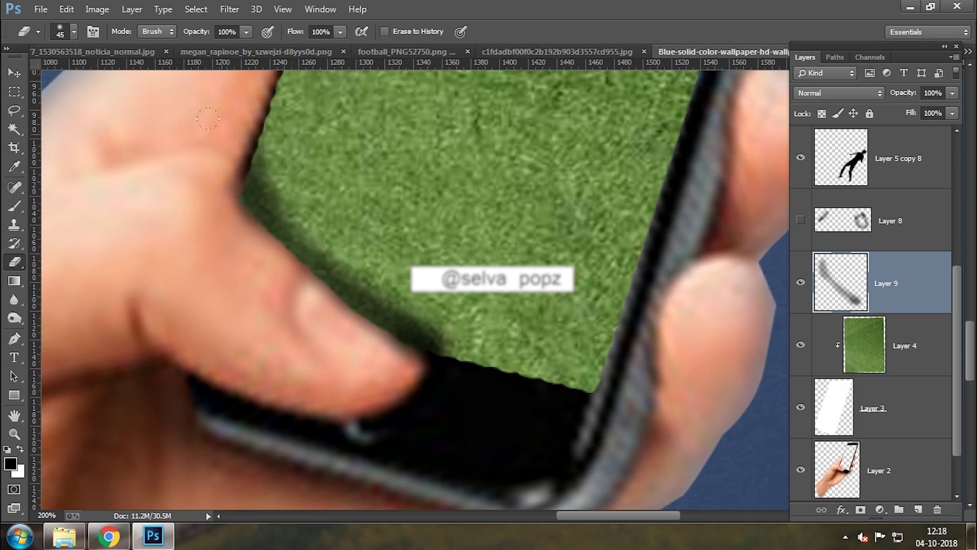
left_click_drag(397, 351, 438, 356)
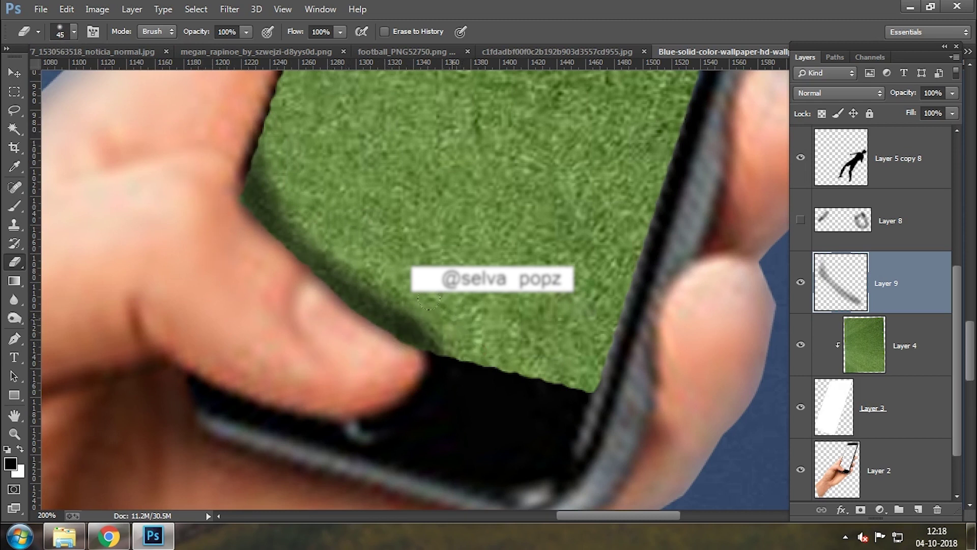
left_click_drag(429, 300, 402, 328)
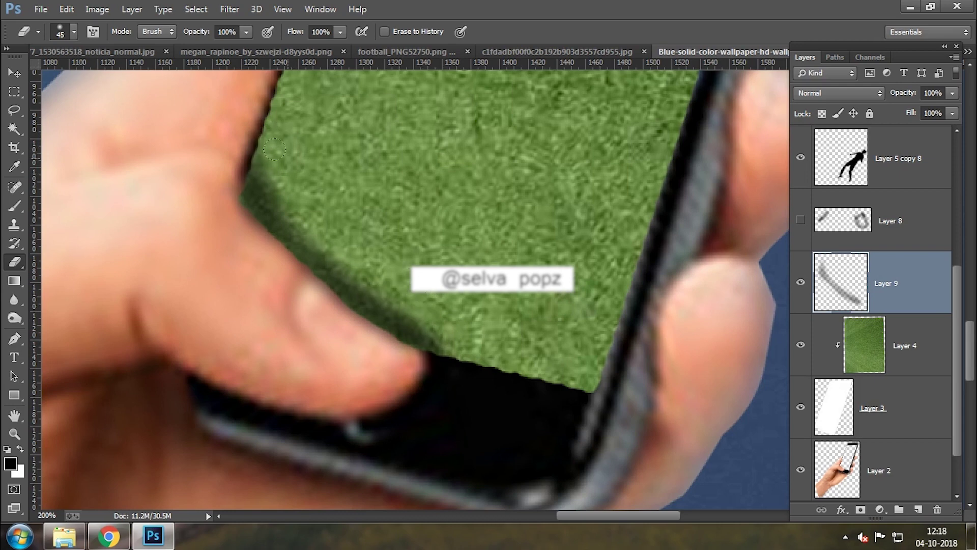
left_click_drag(275, 150, 326, 207)
Fit the image on screen and fade Layer 9 to 55% opacity
key("ctrl+0")
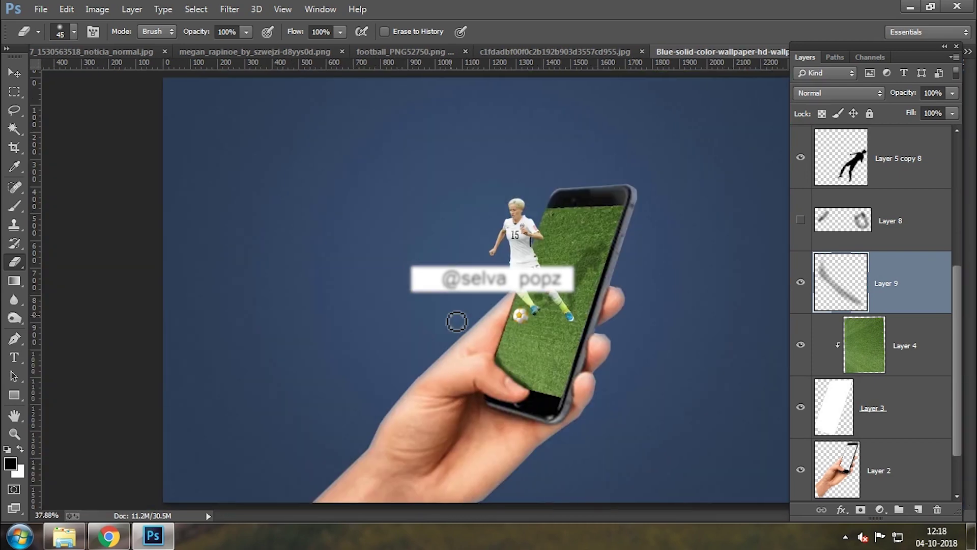
left_click_drag(908, 95, 906, 98)
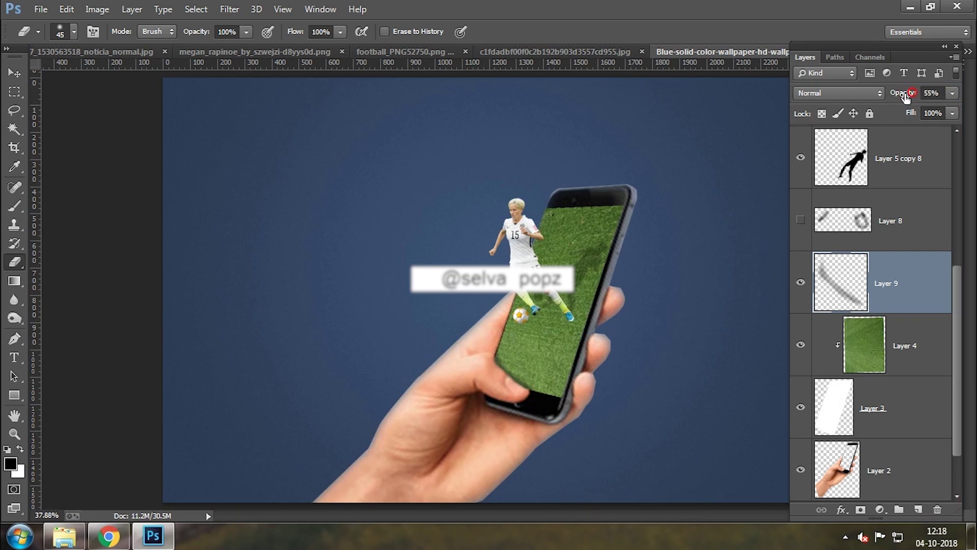
key("v")
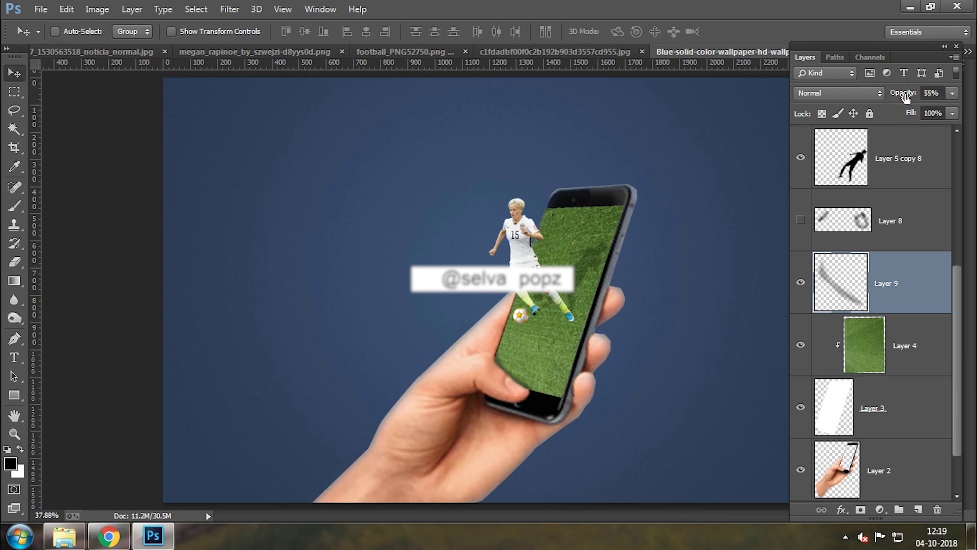
key("ctrl+minus")
key("ctrl+minus")
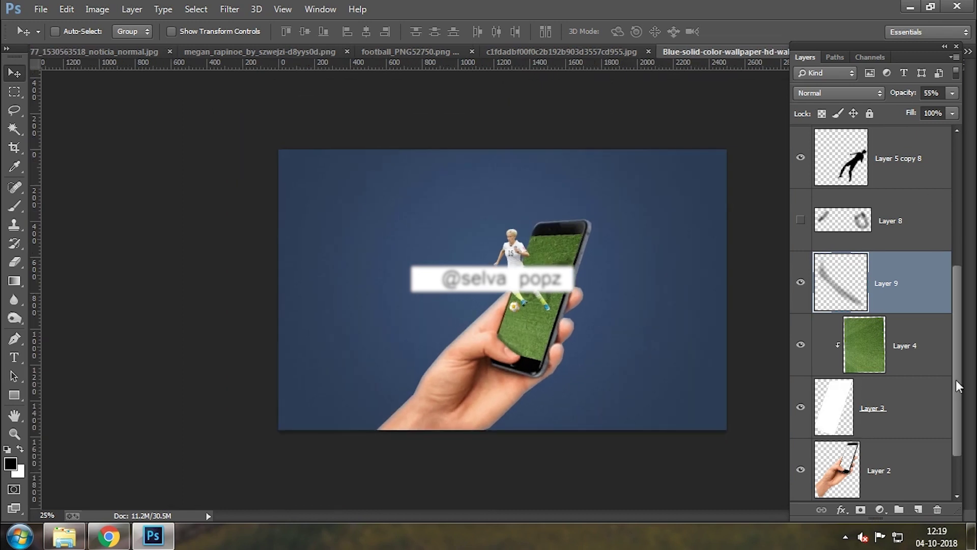
Create Layer 10 and paint a large soft white glow around the phone with a 1400 px brush
left_click_drag(956, 380, 949, 208)
left_click(922, 163)
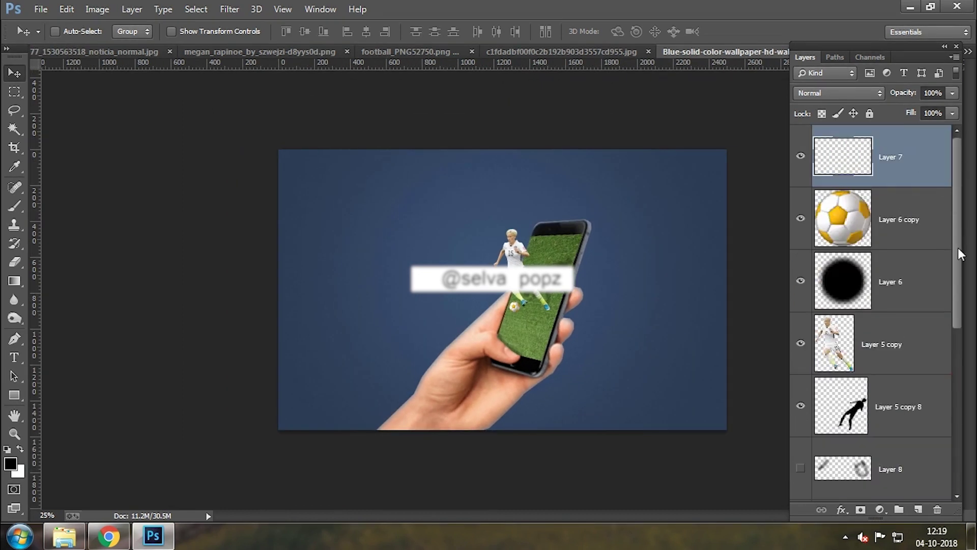
key("ctrl+shift+n")
key("Return")
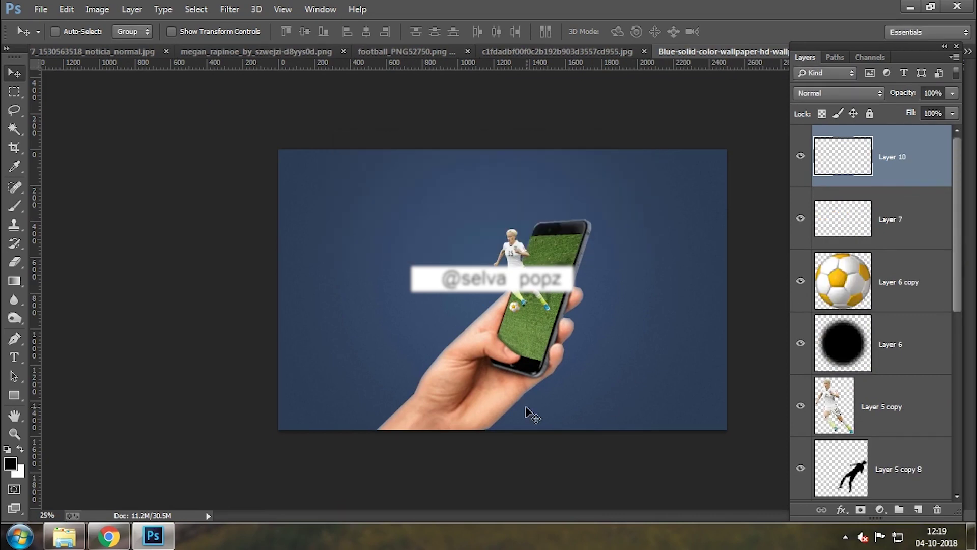
key("b")
key("x")
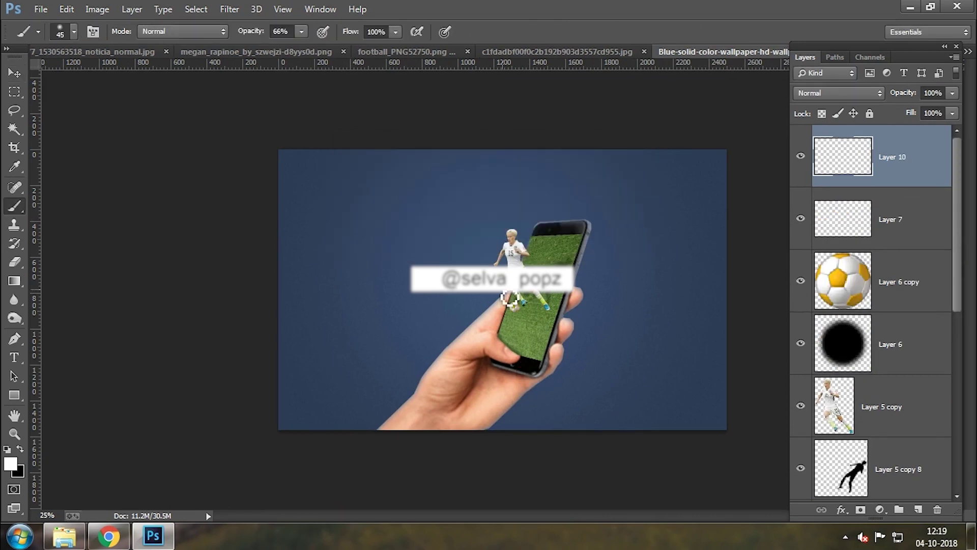
key("bracketright")
key("bracketright")
key("bracketright")
left_click(507, 269)
Move the glow layer below the player layers and stamp all visible layers into top Layer 7
left_click_drag(888, 168, 881, 362)
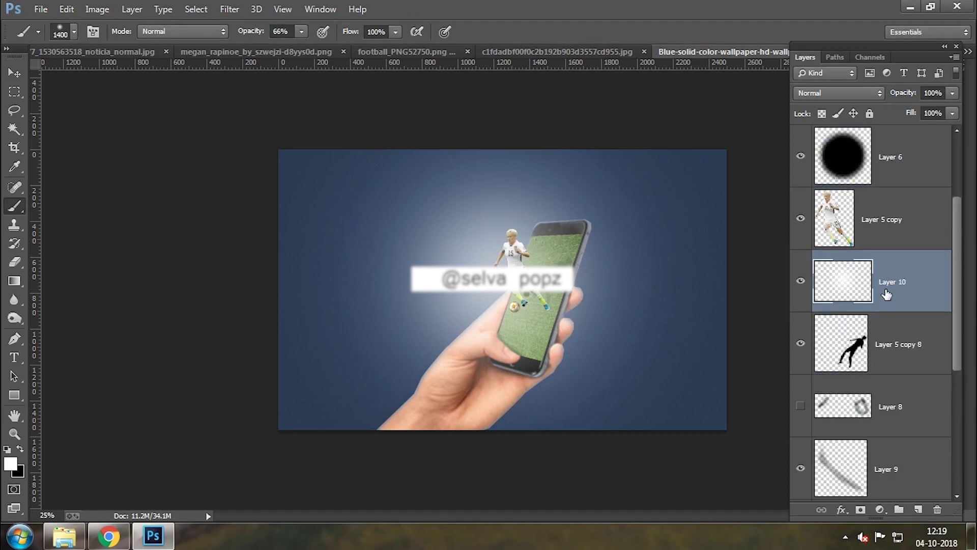
scroll(887, 295, "up", 2)
left_click(895, 152)
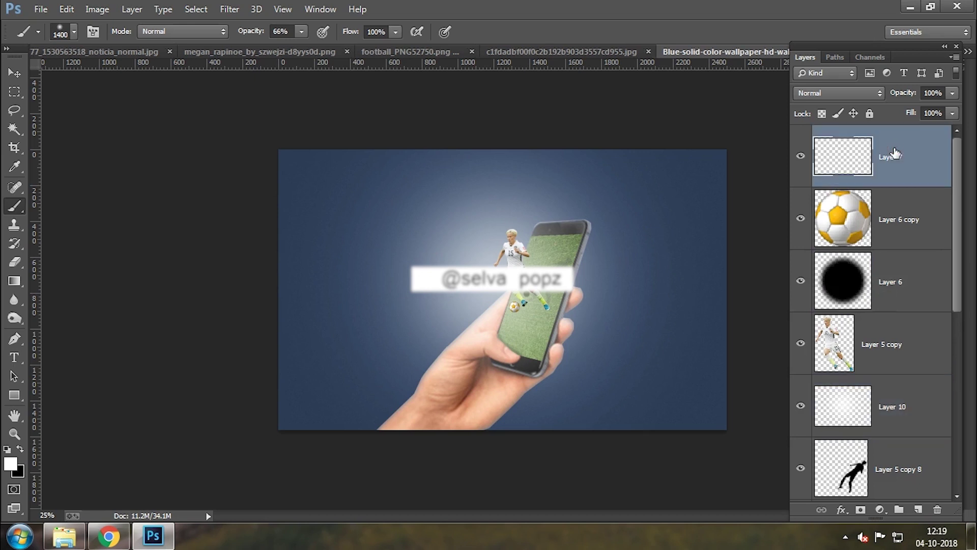
key("ctrl+shift+alt+e")
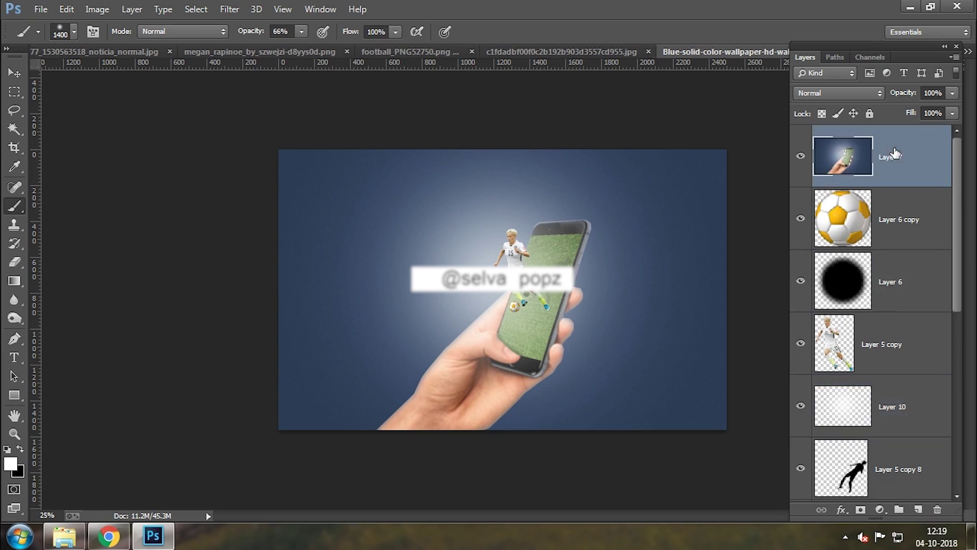
key("v")
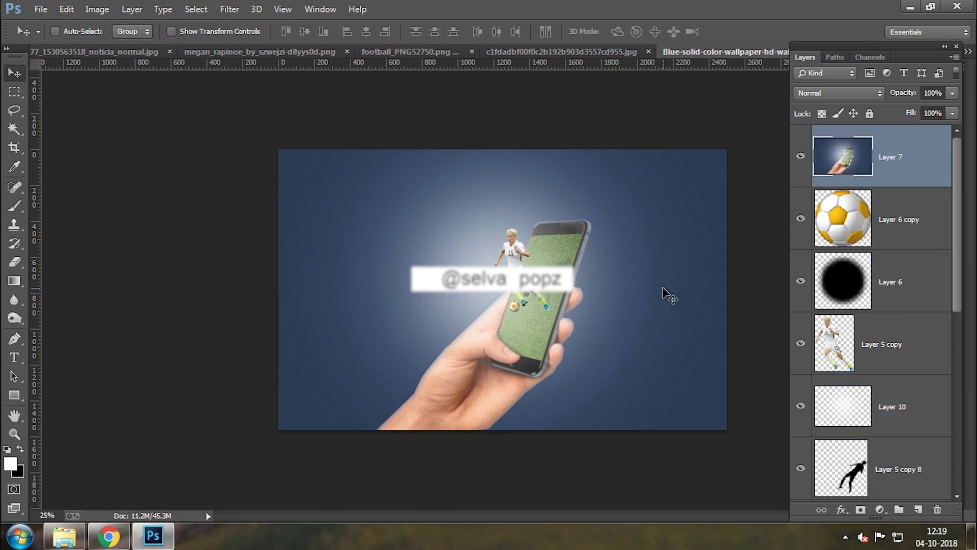
scroll(665, 293, "up", 1)
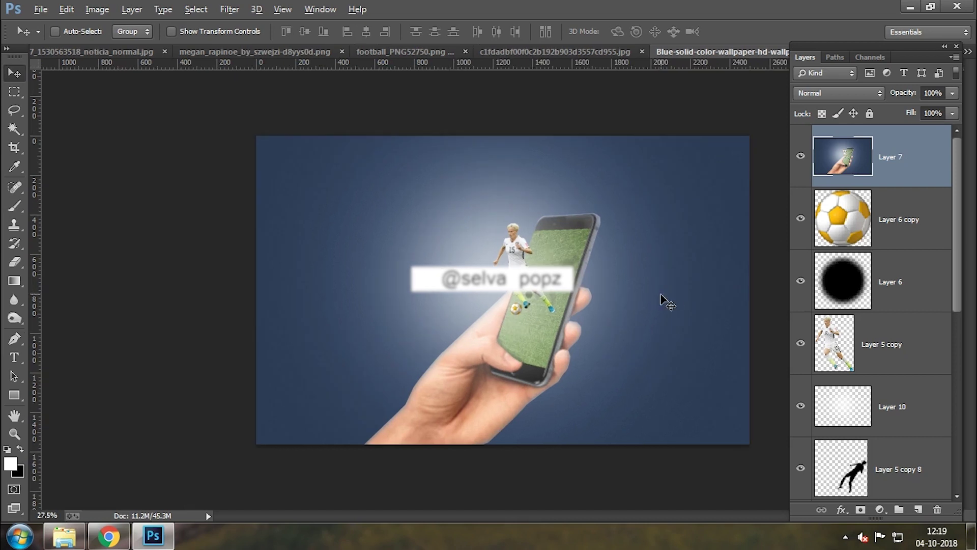
scroll(661, 294, "up", 1)
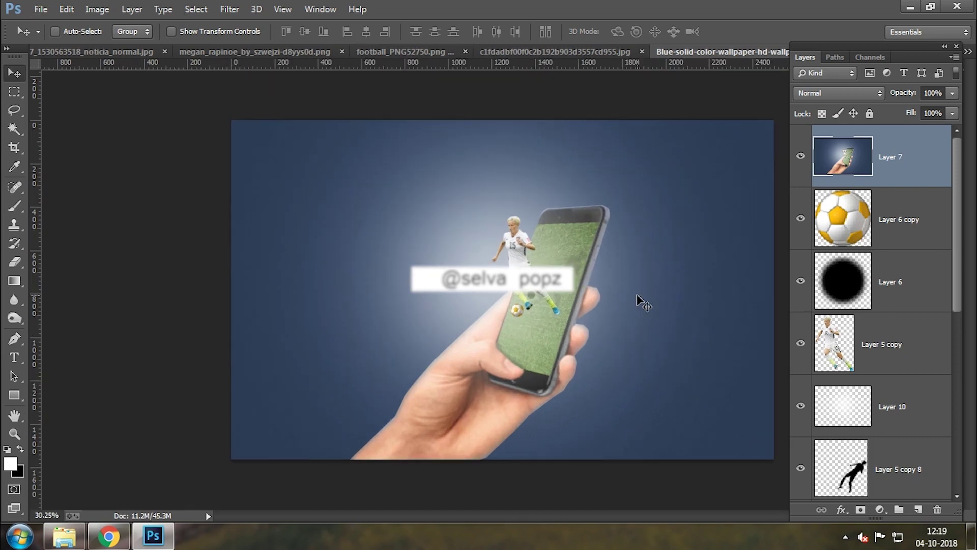
Bring up Save As and choose JPEG as the file format for the composite
left_click(230, 11)
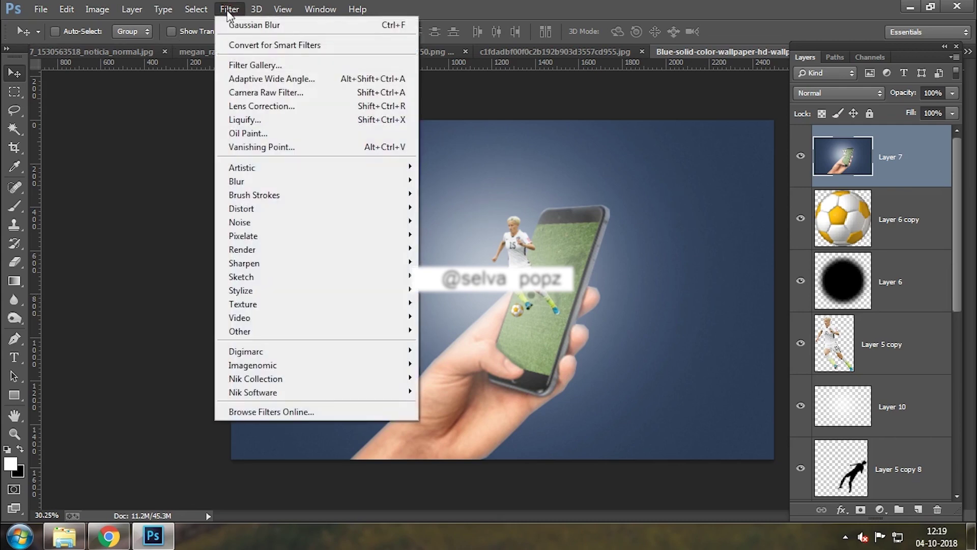
left_click(554, 91)
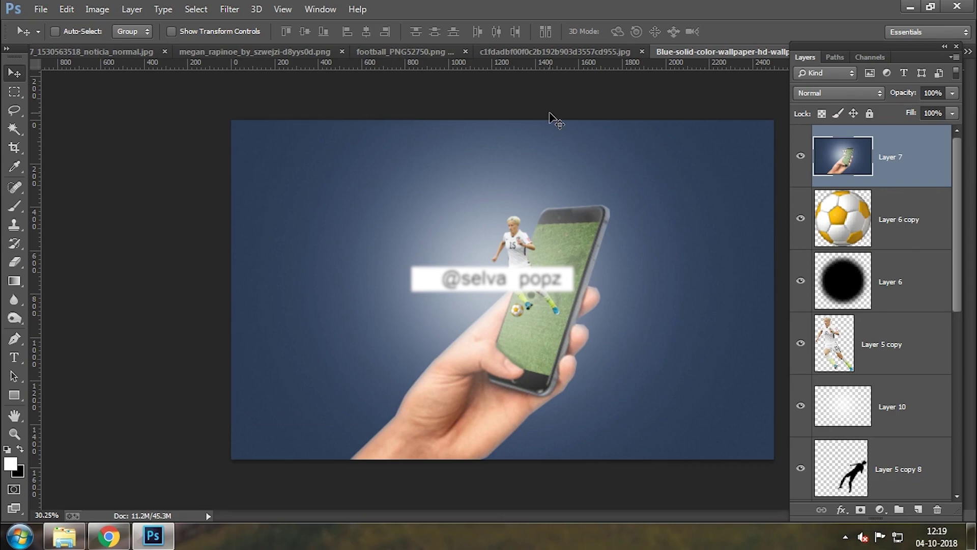
key("ctrl+shift+s")
left_click(214, 288)
left_click(200, 399)
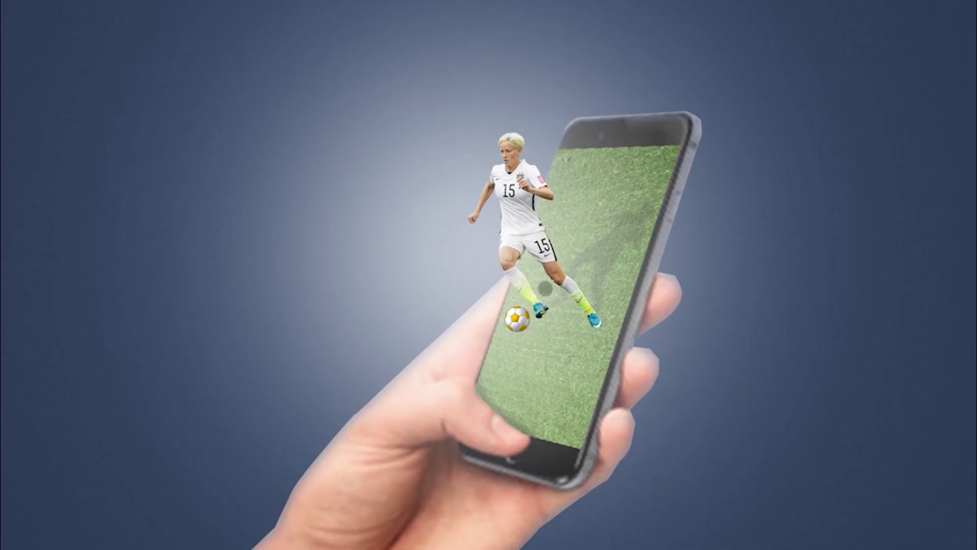